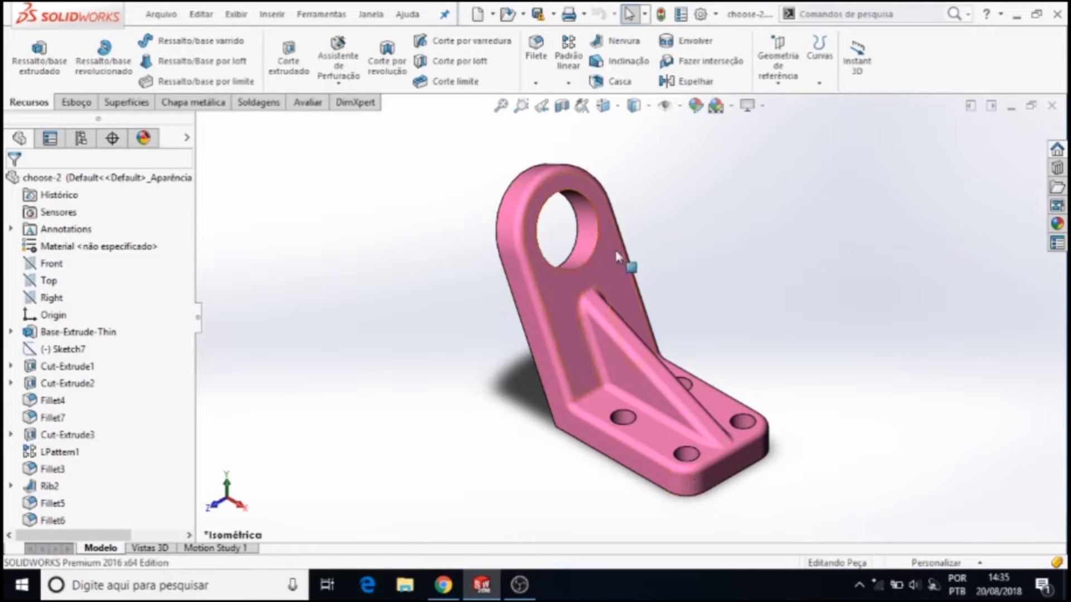
From the Arquivo menu, create a new drawing, Desenho1, from the pink bracket part
{"action": "left_click", "coordinate": [162, 15]}
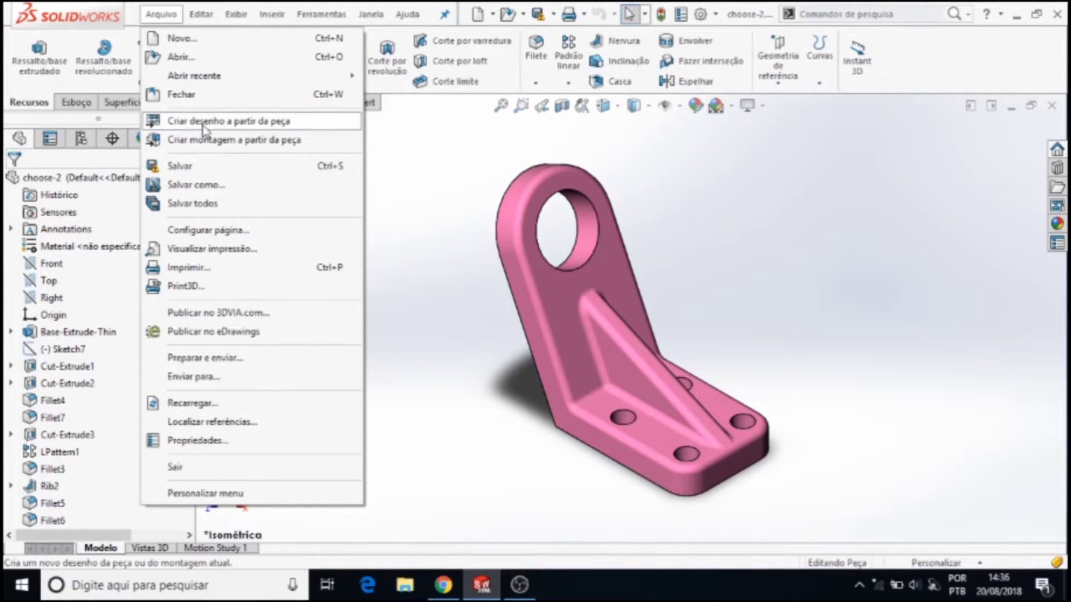
{"action": "left_click", "coordinate": [203, 124]}
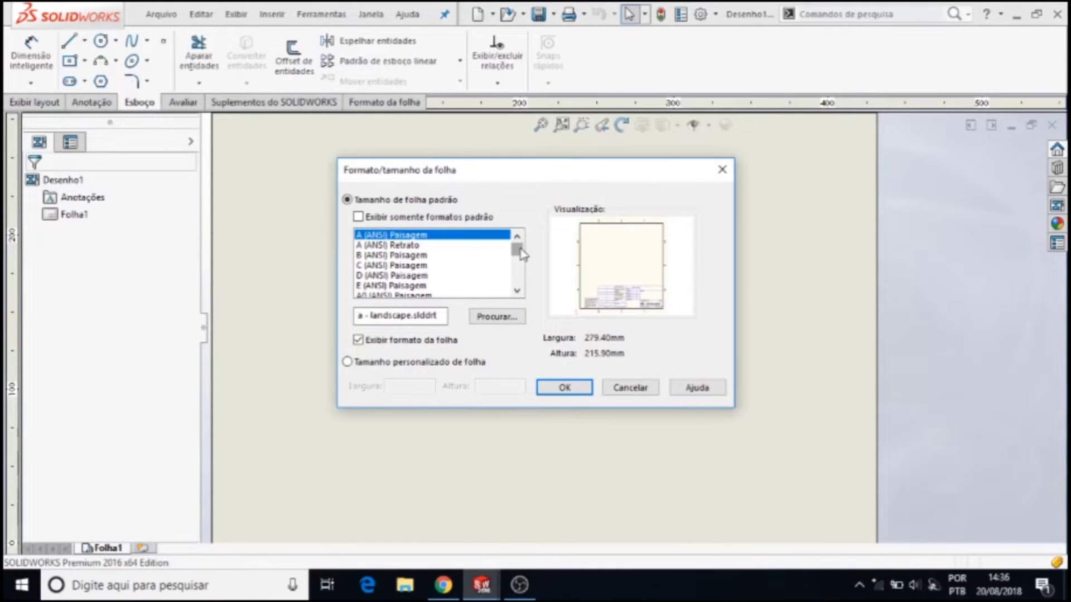
Choose the IST SENAI A4 P sheet format (297 × 210 mm) for Desenho1
{"action": "left_click_drag", "start_coordinate": [521, 254], "coordinate": [522, 242]}
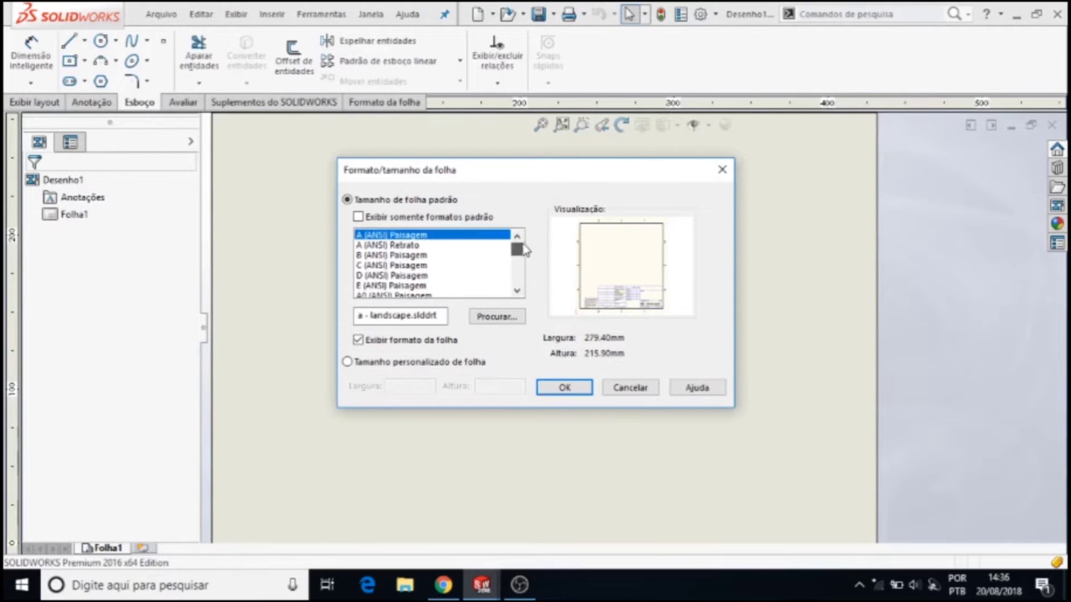
{"action": "left_click", "coordinate": [412, 245]}
{"action": "left_click", "coordinate": [404, 265]}
{"action": "left_click", "coordinate": [415, 286]}
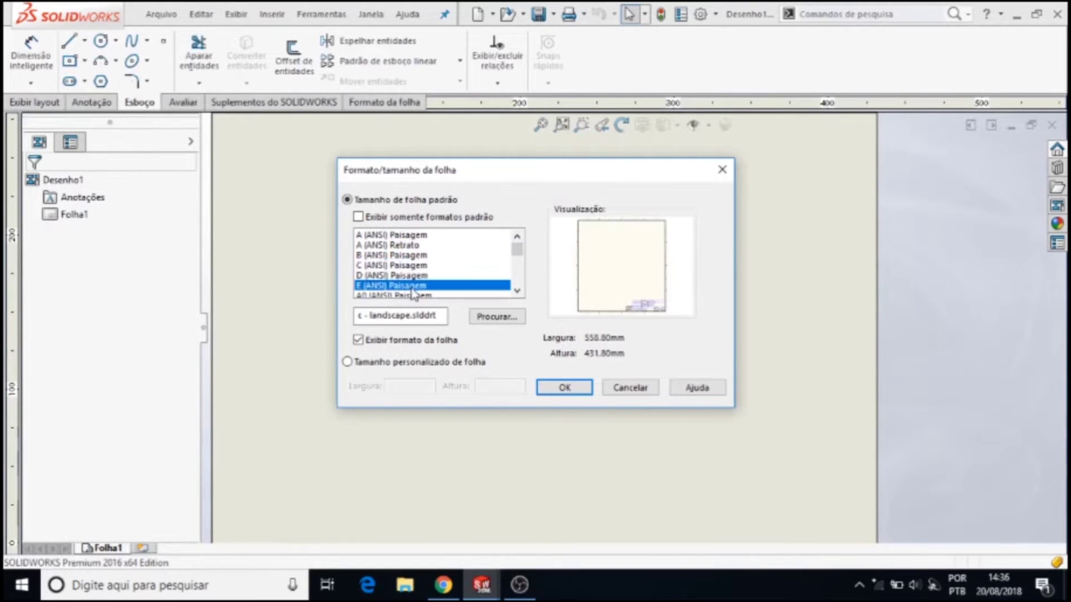
{"action": "left_click", "coordinate": [413, 295]}
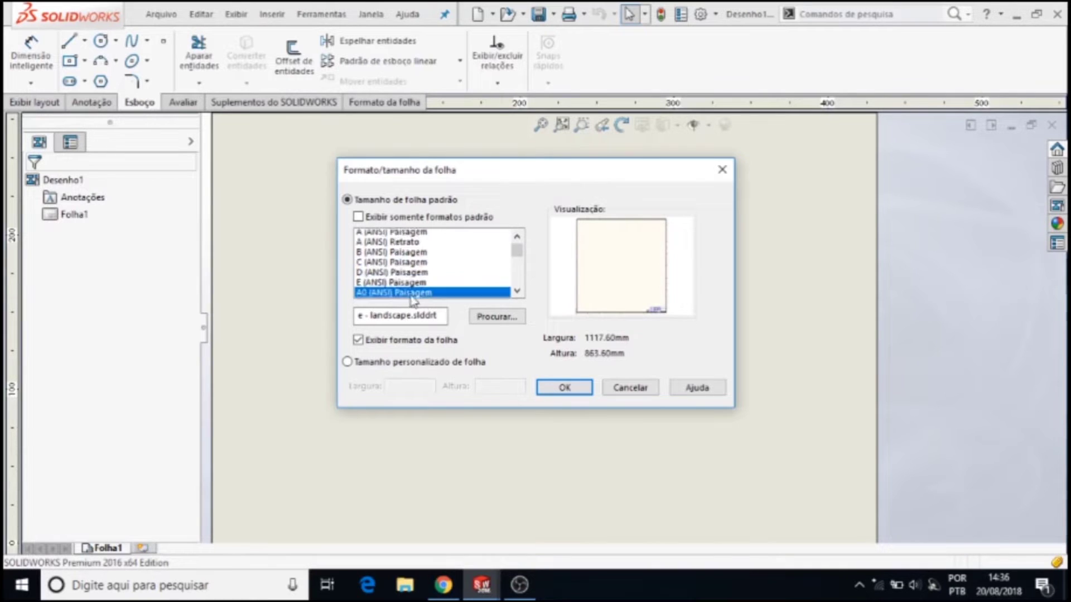
{"action": "left_click", "coordinate": [495, 296]}
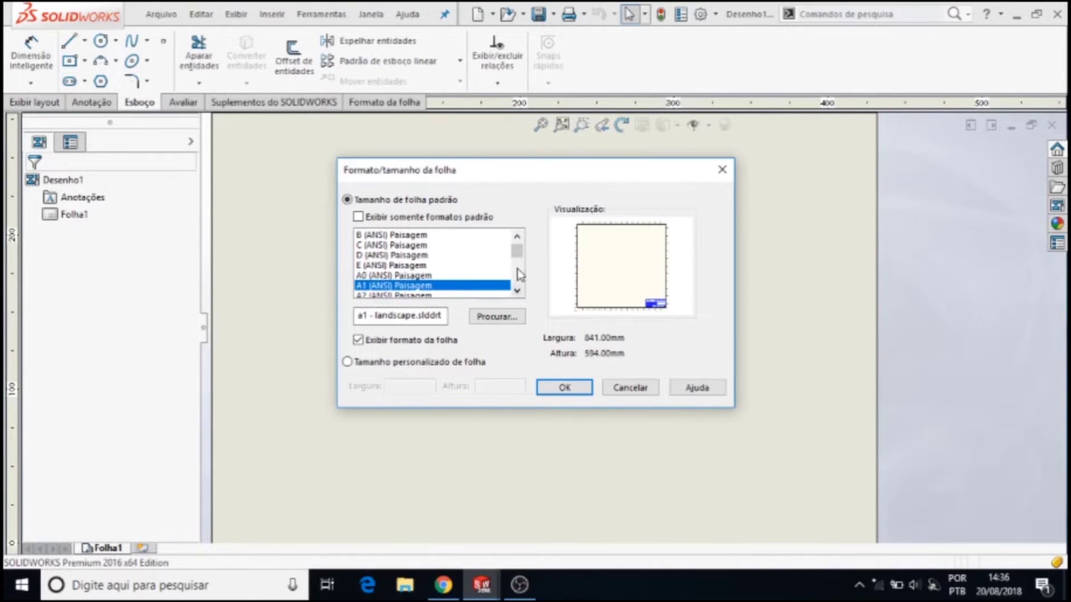
{"action": "left_click_drag", "start_coordinate": [518, 257], "coordinate": [520, 288]}
{"action": "left_click", "coordinate": [399, 276]}
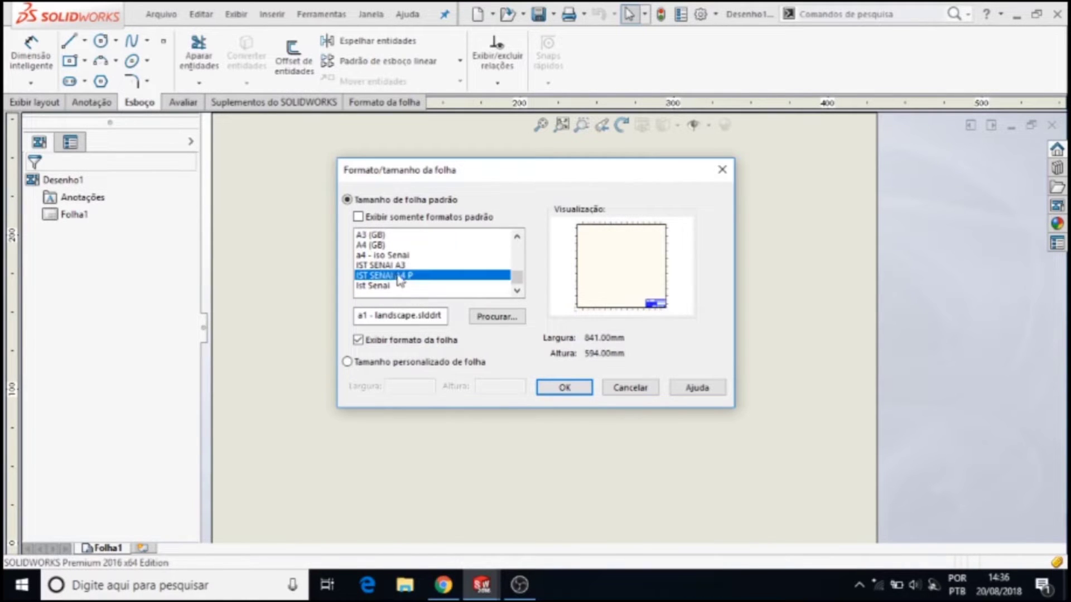
{"action": "left_click", "coordinate": [562, 388]}
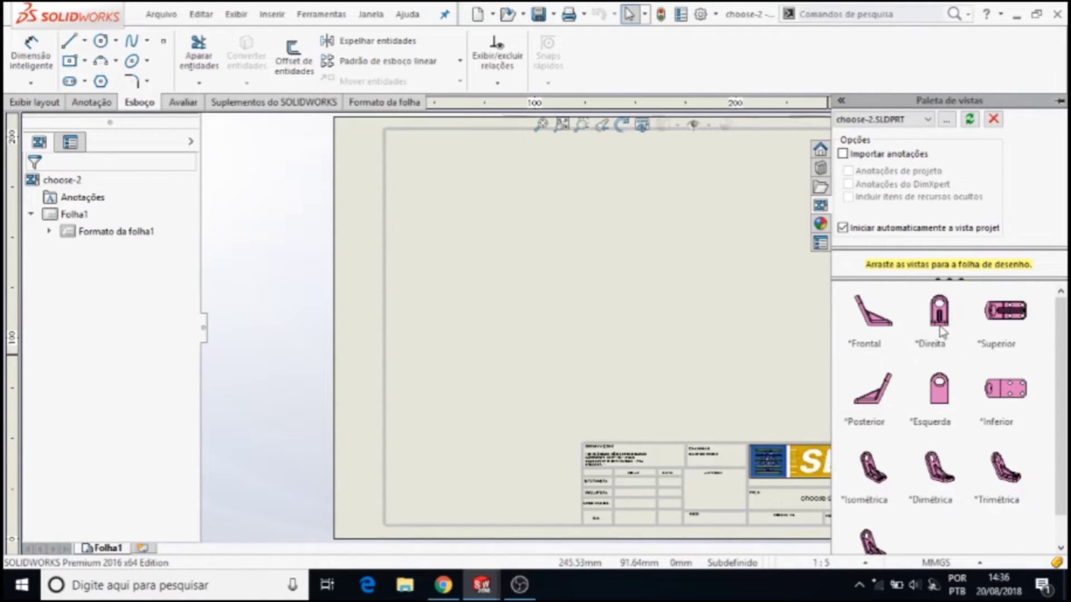
Place the *Direita view at the sheet's upper left and a projected view to its right
{"action": "left_click_drag", "start_coordinate": [940, 320], "coordinate": [485, 218]}
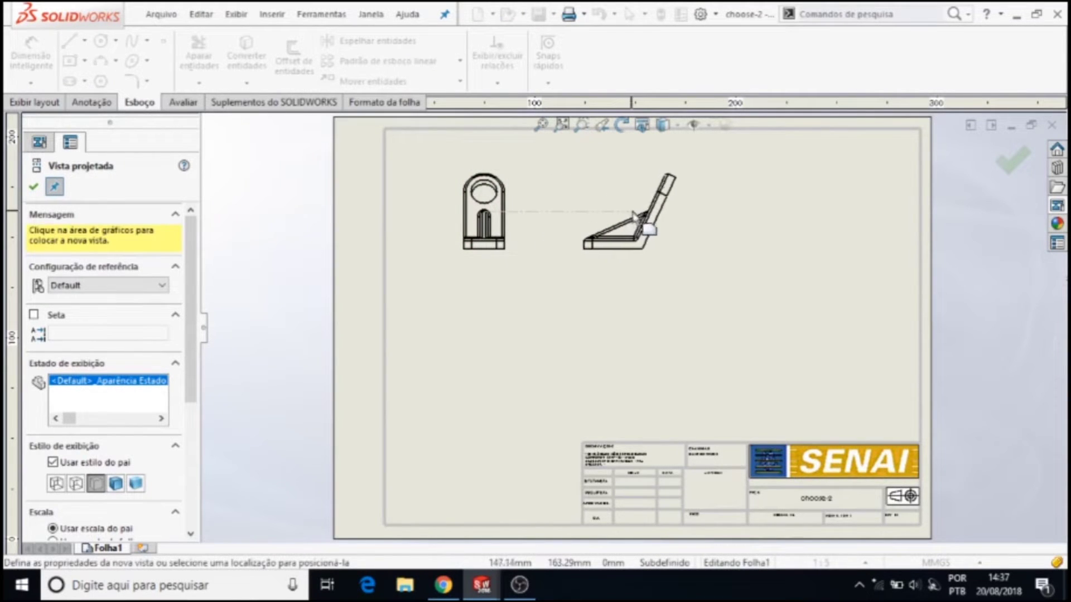
{"action": "left_click", "coordinate": [620, 219]}
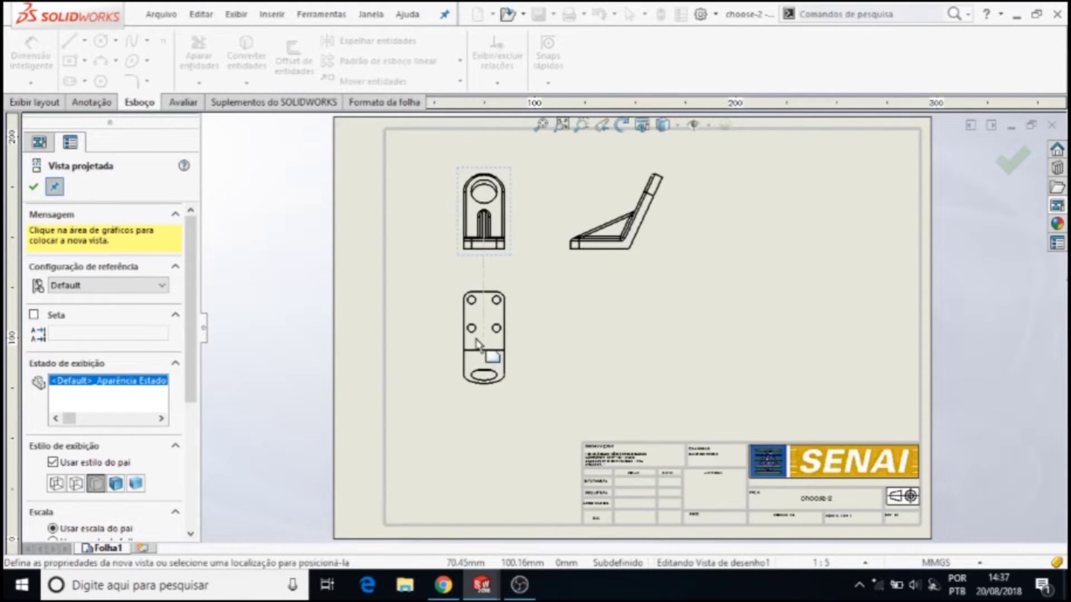
Add a projected view below the right view and an isometric view at the top right
{"action": "left_click", "coordinate": [477, 343]}
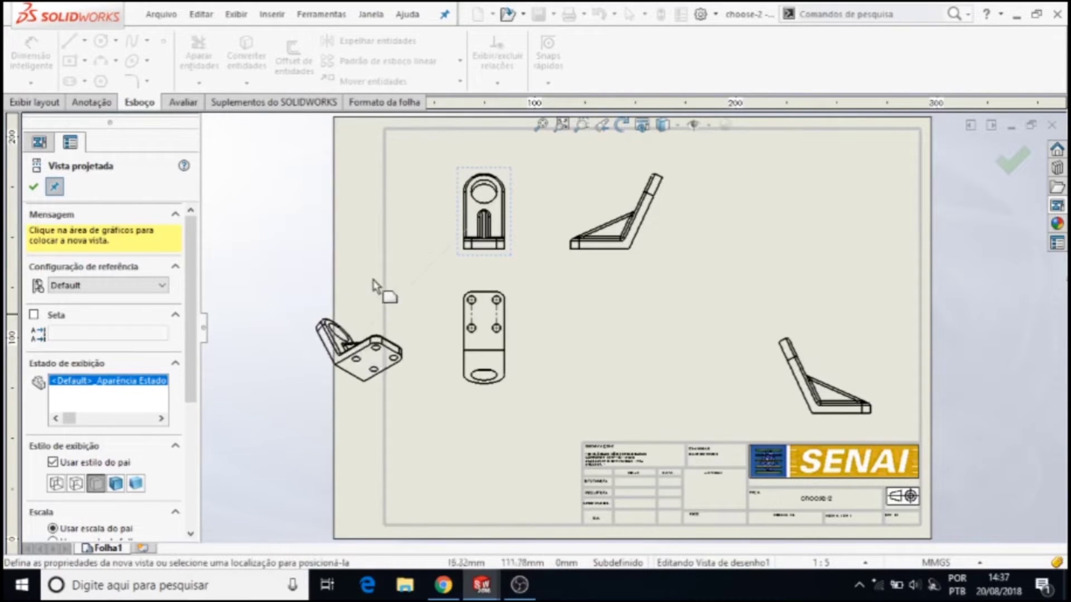
{"action": "scroll", "coordinate": [440, 204], "scroll_direction": "up", "scroll_amount": 2}
{"action": "scroll", "coordinate": [440, 205], "scroll_direction": "up", "scroll_amount": 2}
{"action": "key", "text": "z"}
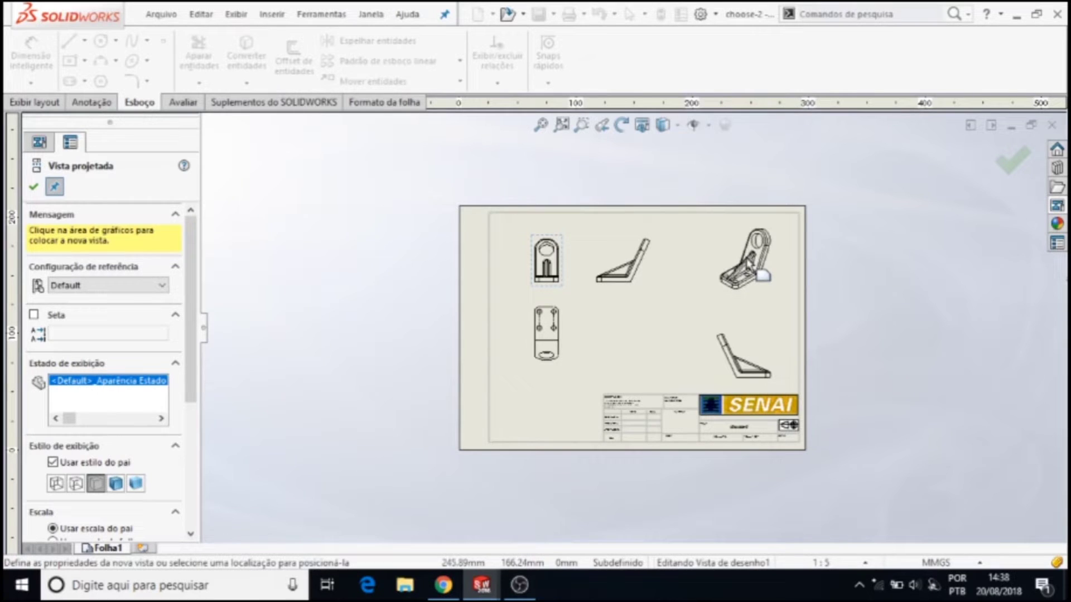
{"action": "left_click", "coordinate": [707, 279]}
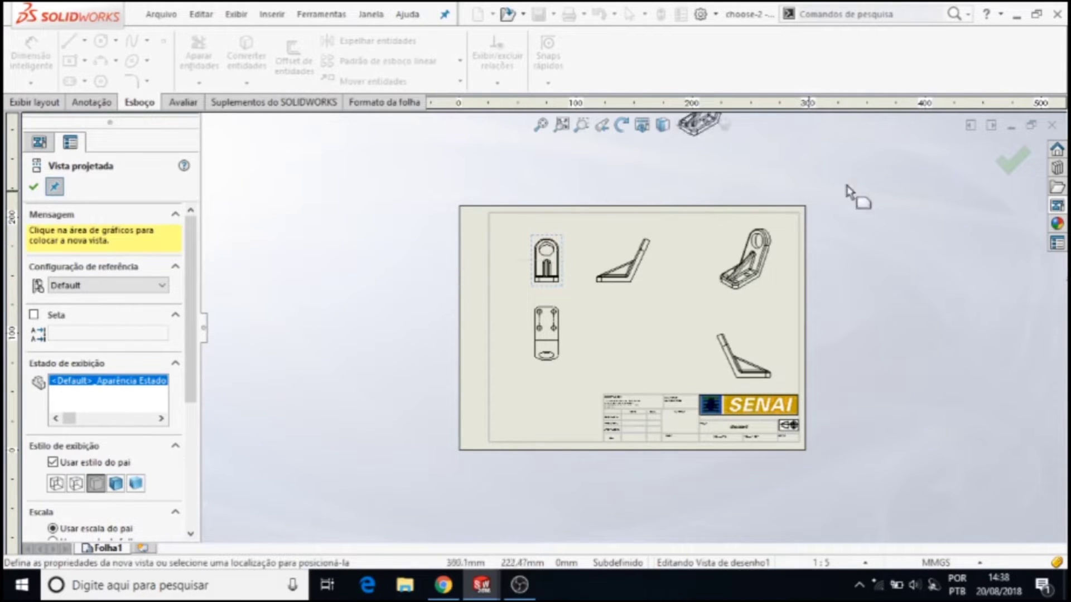
{"action": "left_click", "coordinate": [1008, 166]}
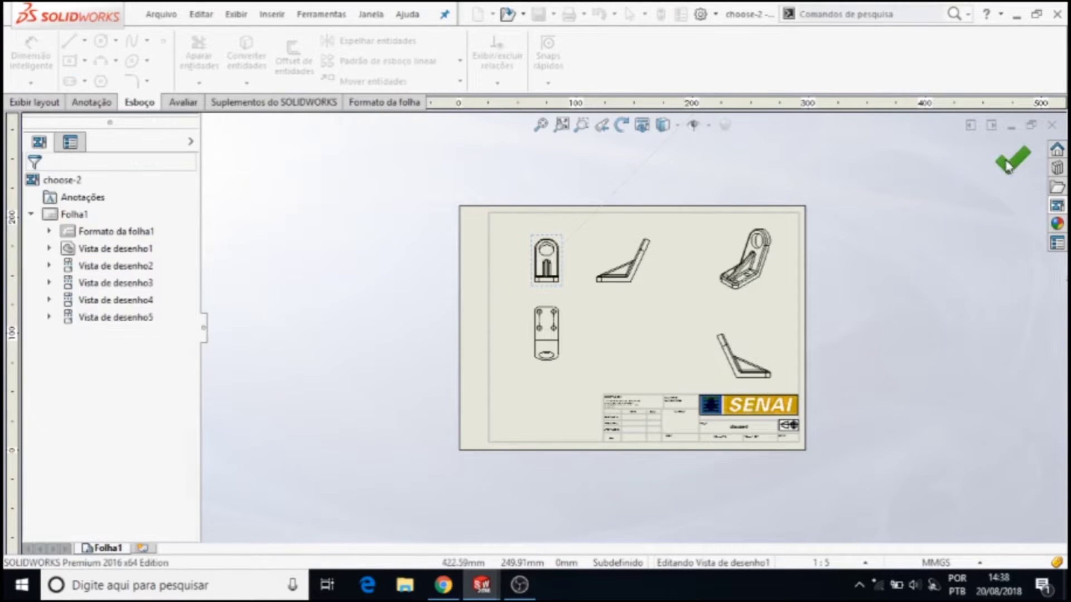
Delete the extra lower-right projected view, confirming the deletion, leaving four views
{"action": "scroll", "coordinate": [714, 276], "scroll_direction": "down", "scroll_amount": 2}
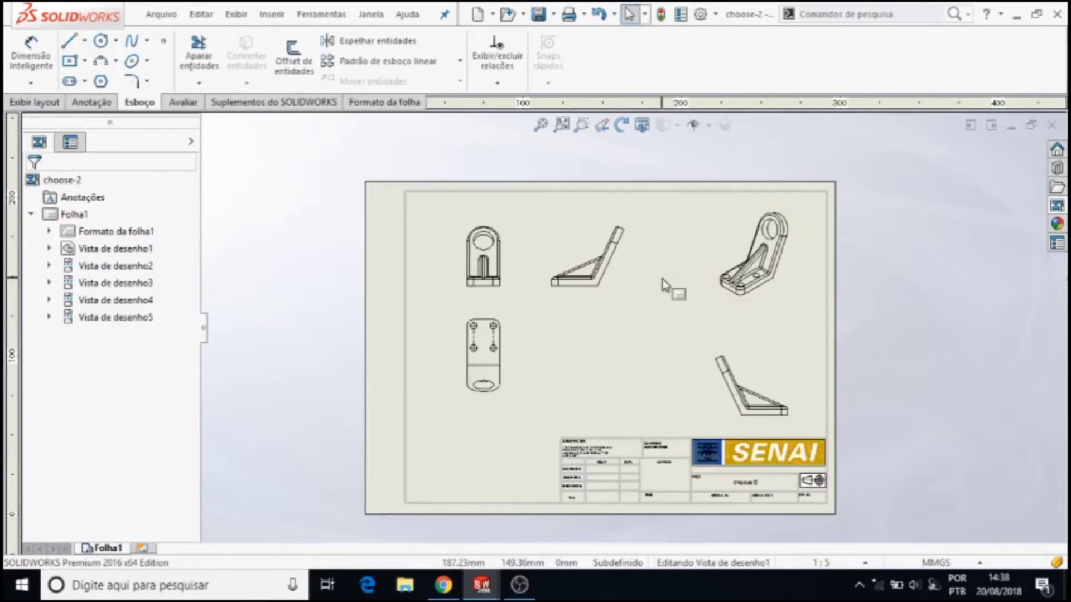
{"action": "scroll", "coordinate": [662, 282], "scroll_direction": "down", "scroll_amount": 2}
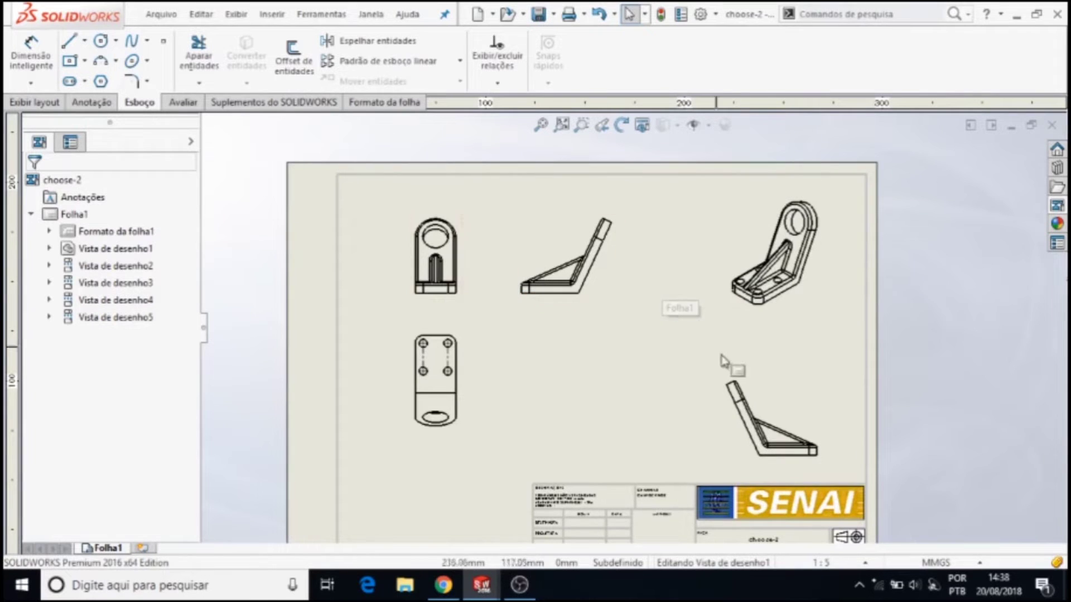
{"action": "left_click", "coordinate": [778, 382]}
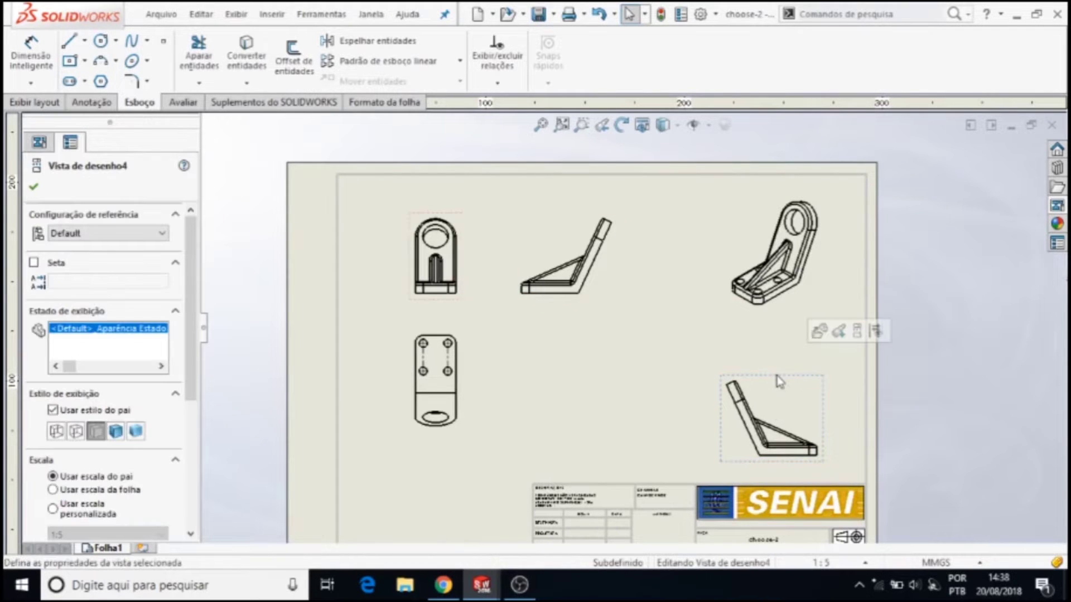
{"action": "key", "text": "Delete"}
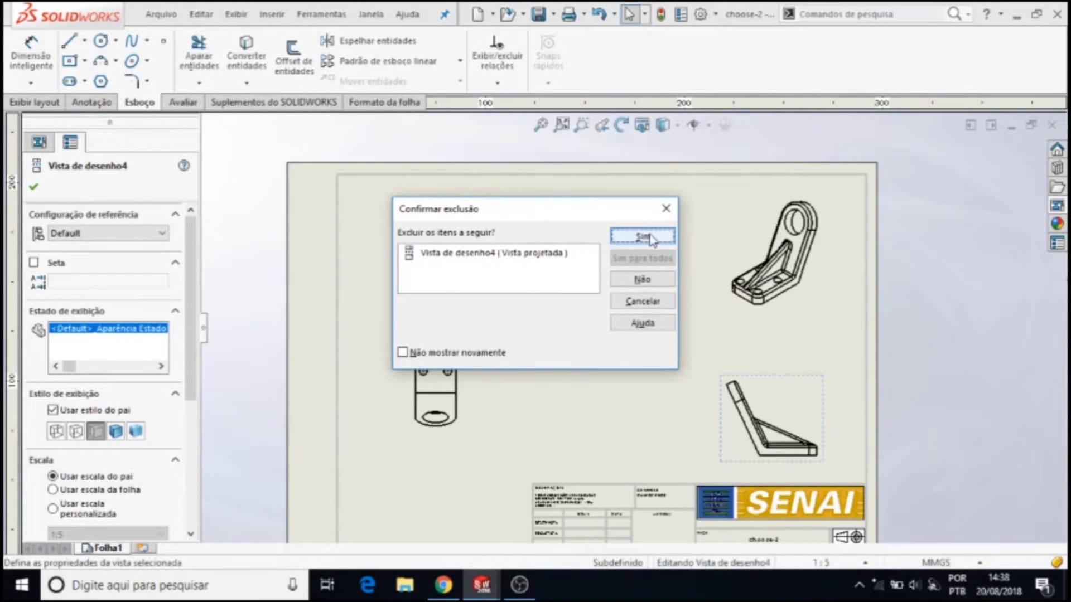
{"action": "left_click", "coordinate": [664, 209]}
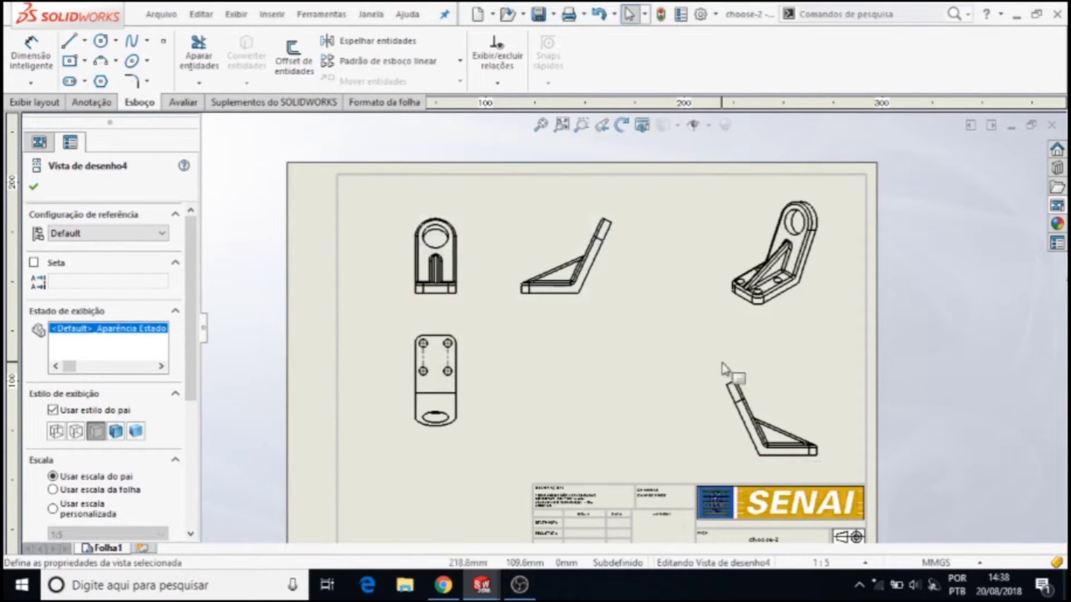
{"action": "left_click", "coordinate": [748, 410]}
{"action": "left_click", "coordinate": [756, 384]}
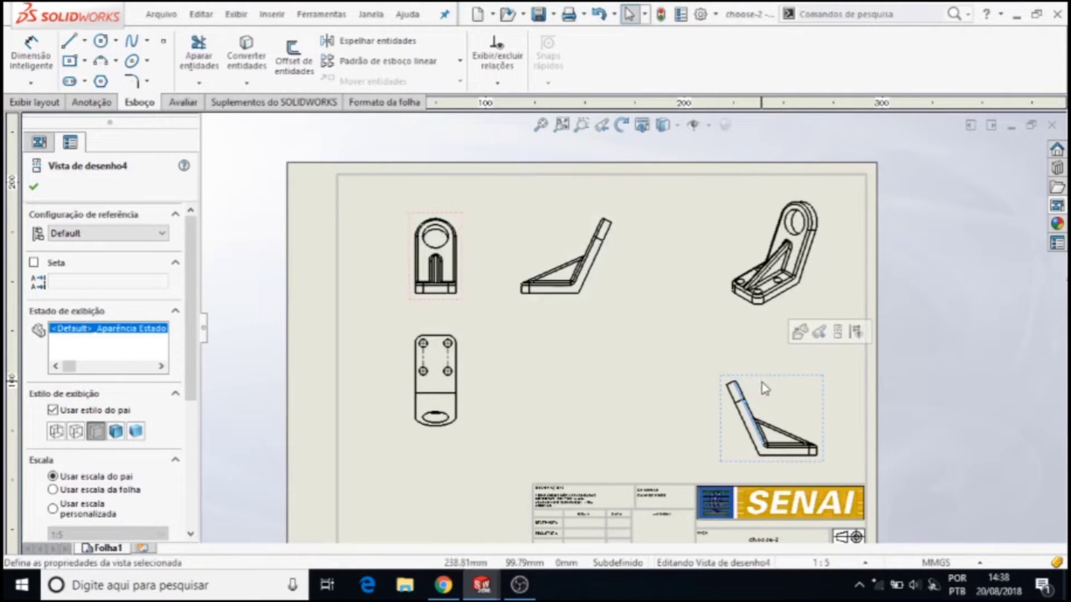
{"action": "key", "text": "Delete"}
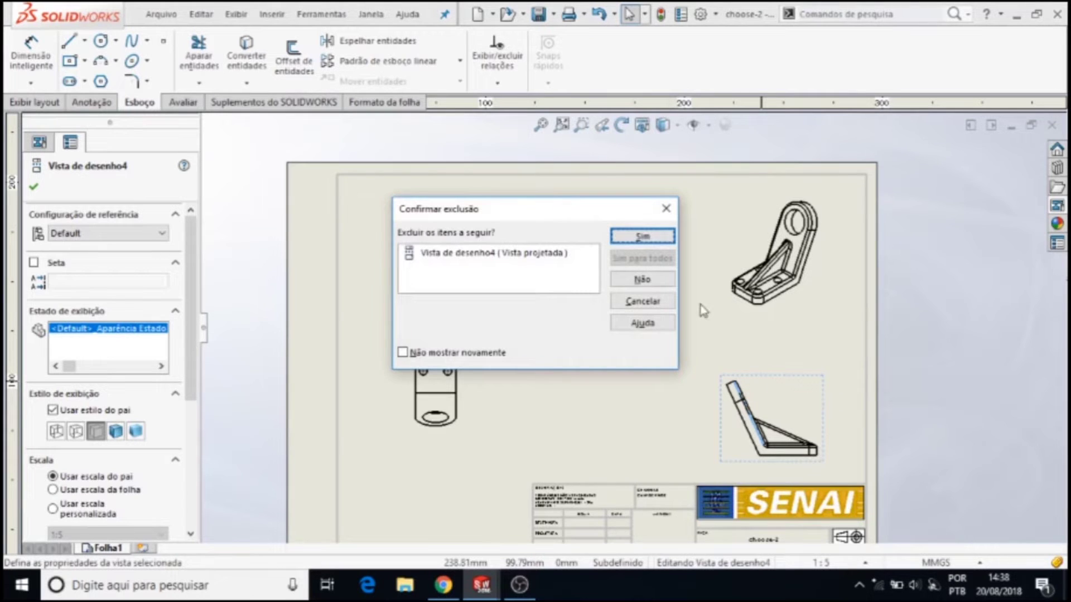
{"action": "left_click", "coordinate": [646, 236]}
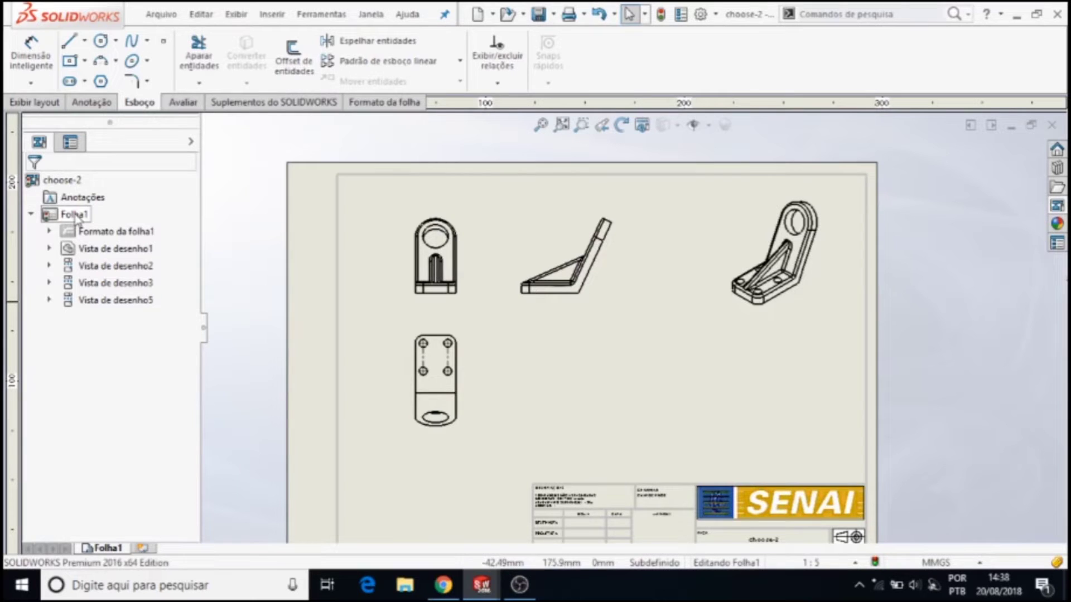
{"action": "left_click", "coordinate": [76, 215]}
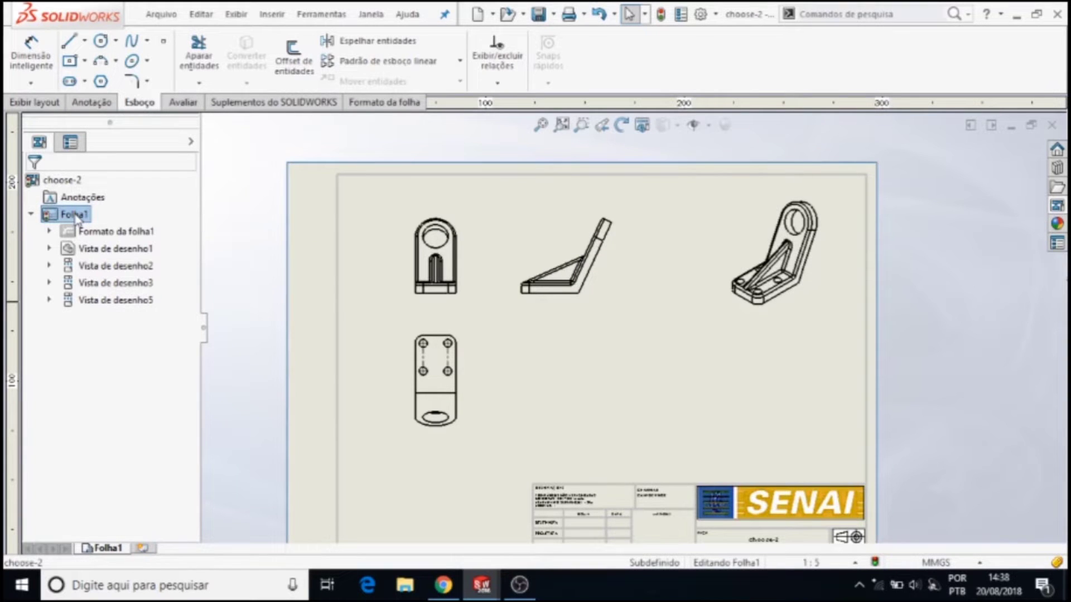
{"action": "right_click", "coordinate": [77, 217]}
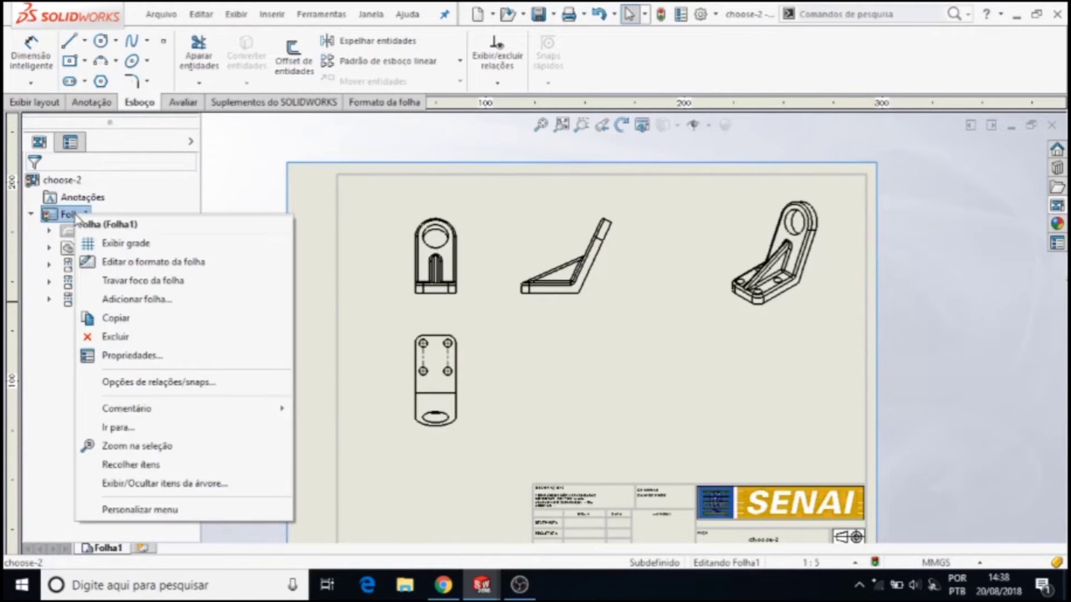
Set Folha1's sheet properties to Primeiro diedro (first-angle) projection
{"action": "left_click", "coordinate": [146, 363]}
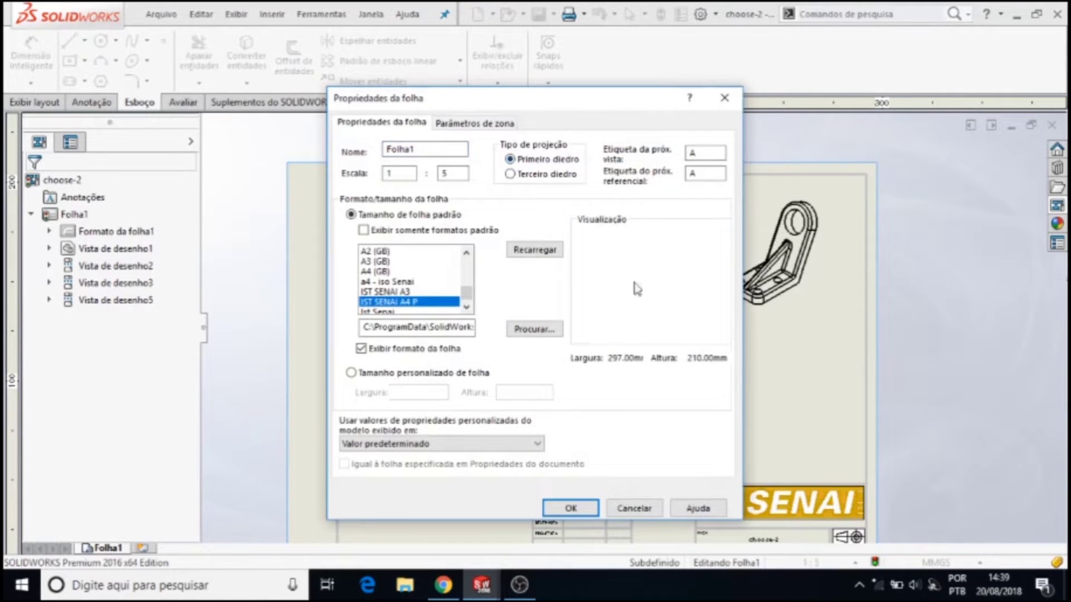
{"action": "left_click_drag", "start_coordinate": [612, 106], "coordinate": [906, 115]}
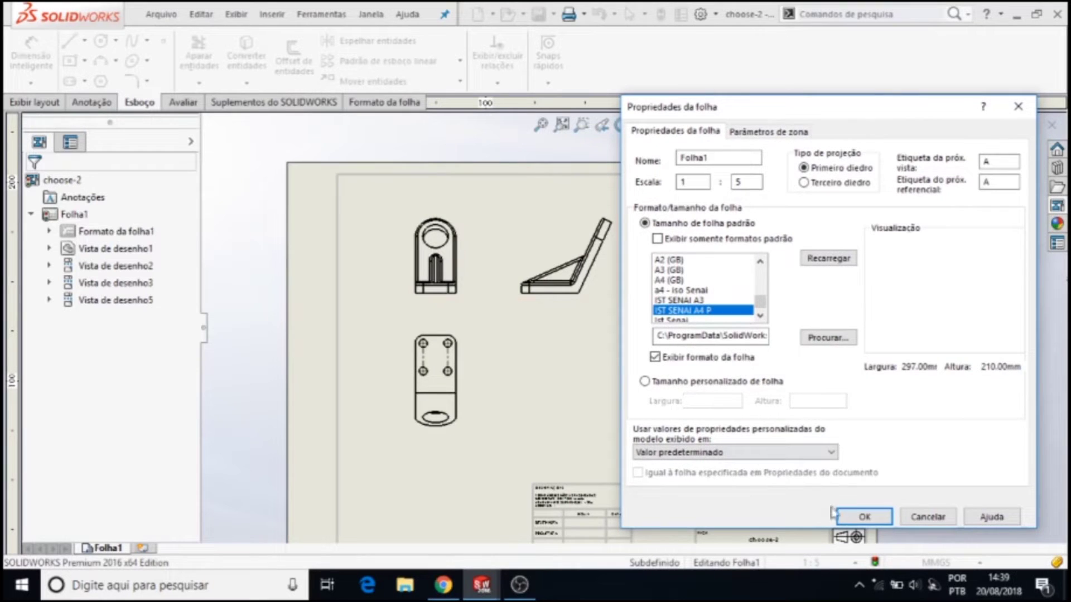
{"action": "left_click", "coordinate": [866, 517]}
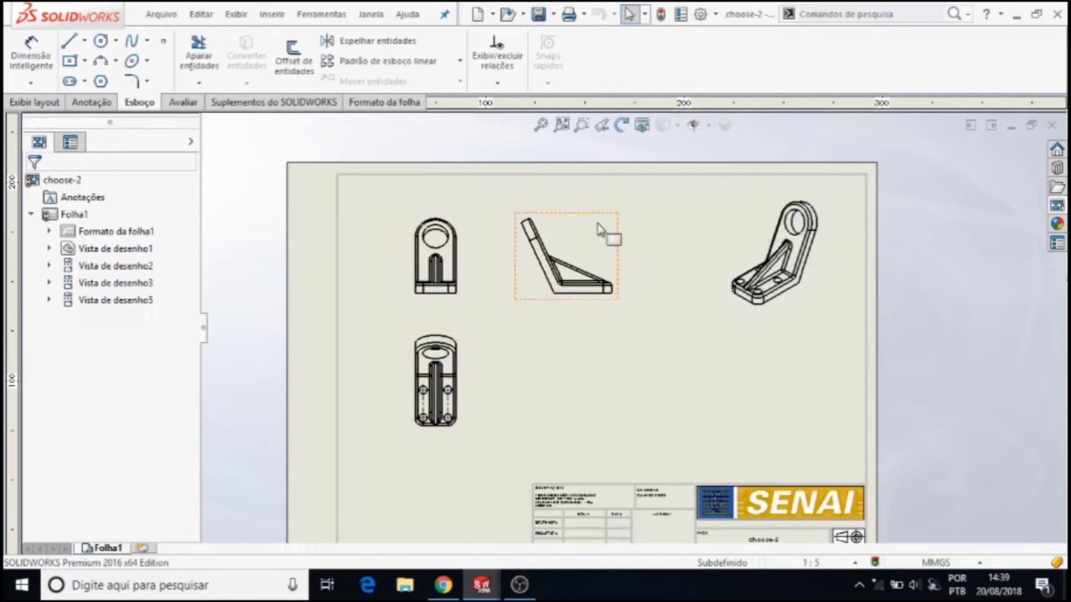
Zoom to fit the sheet and select the front view, Vista de desenho1
{"action": "scroll", "coordinate": [449, 252], "scroll_direction": "down", "scroll_amount": 1}
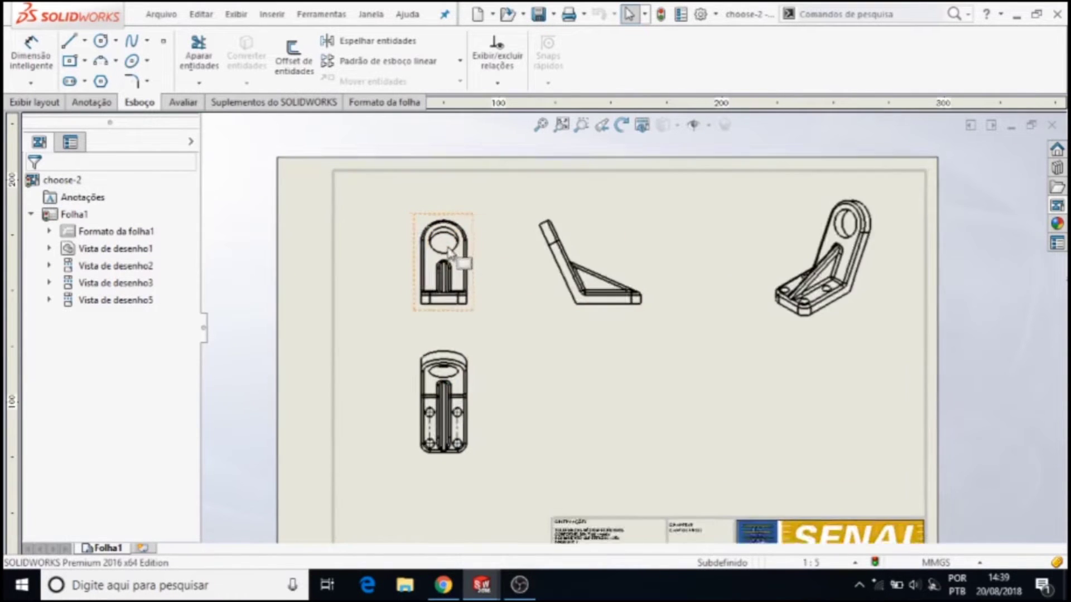
{"action": "scroll", "coordinate": [450, 252], "scroll_direction": "down", "scroll_amount": 2}
{"action": "scroll", "coordinate": [491, 275], "scroll_direction": "down", "scroll_amount": 2}
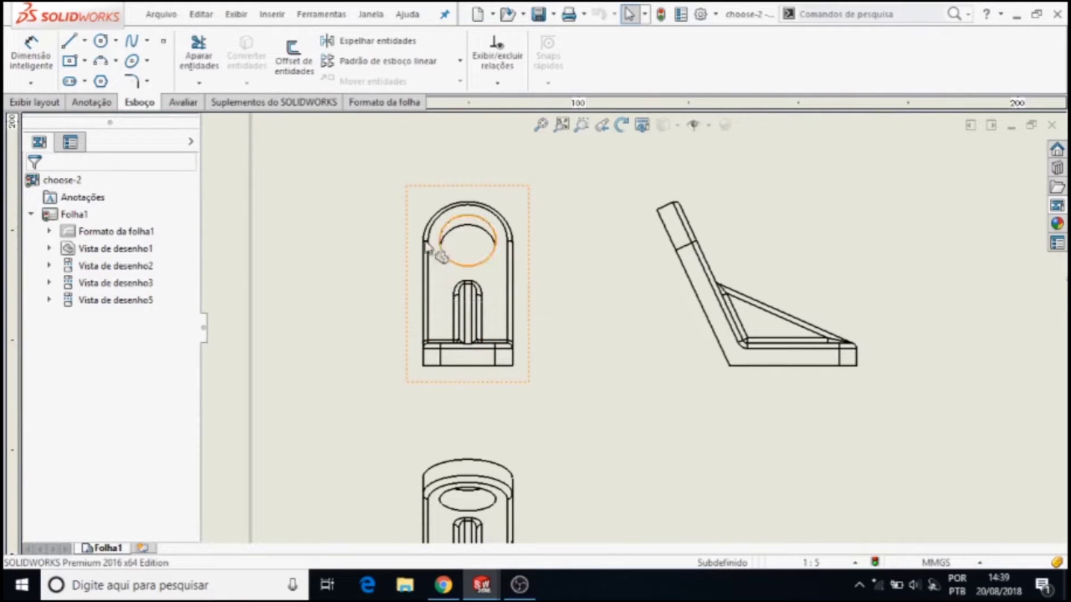
{"action": "key", "text": "z"}
{"action": "left_click", "coordinate": [552, 248]}
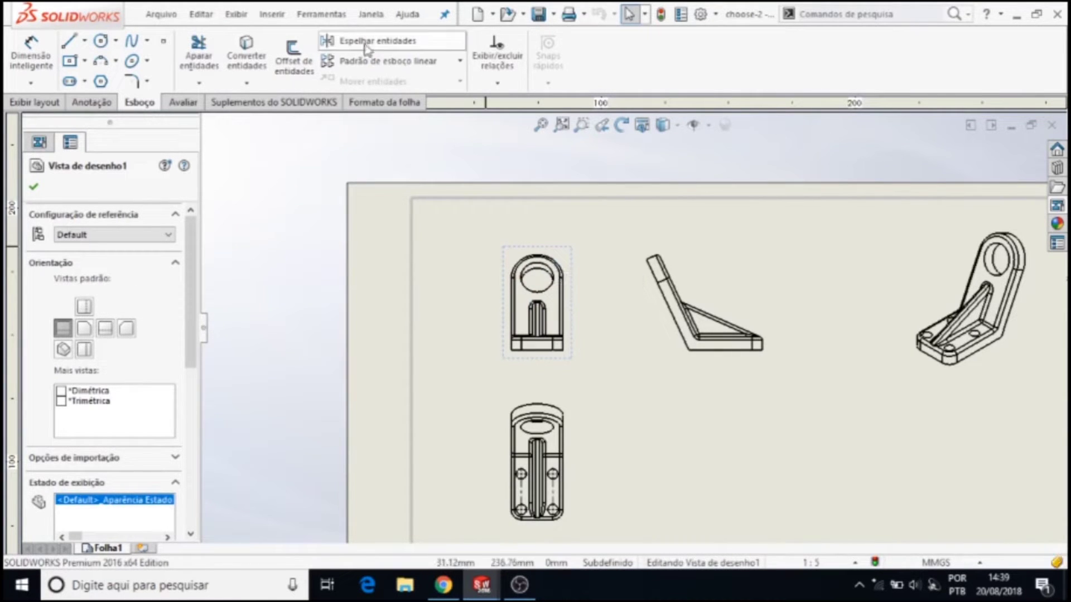
Set the front view to Arestas tangentes removidas so tangent edges are hidden
{"action": "left_click", "coordinate": [230, 16]}
{"action": "mouse_move", "coordinate": [264, 83]}
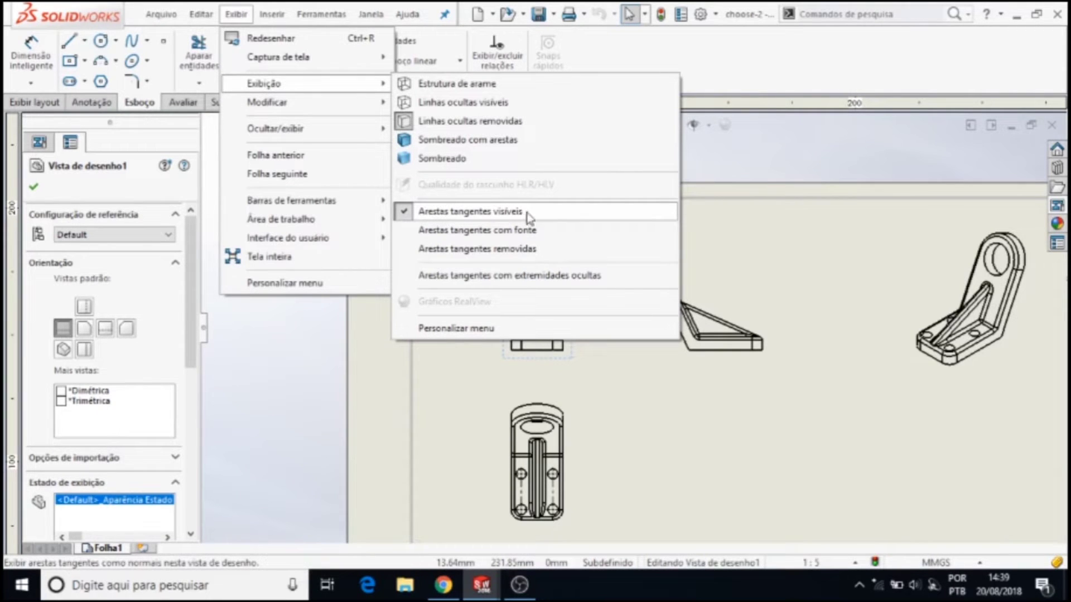
{"action": "left_click", "coordinate": [460, 253]}
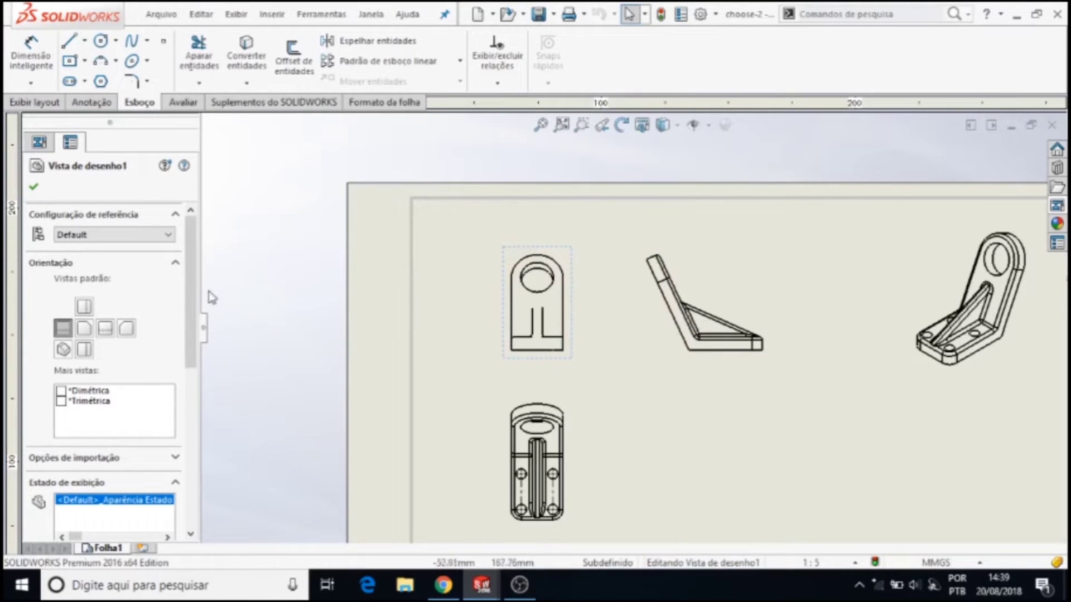
{"action": "mouse_move", "coordinate": [192, 296]}
{"action": "left_mouse_down"}
{"action": "mouse_move", "coordinate": [208, 411]}
{"action": "mouse_move", "coordinate": [208, 282]}
{"action": "left_mouse_up"}
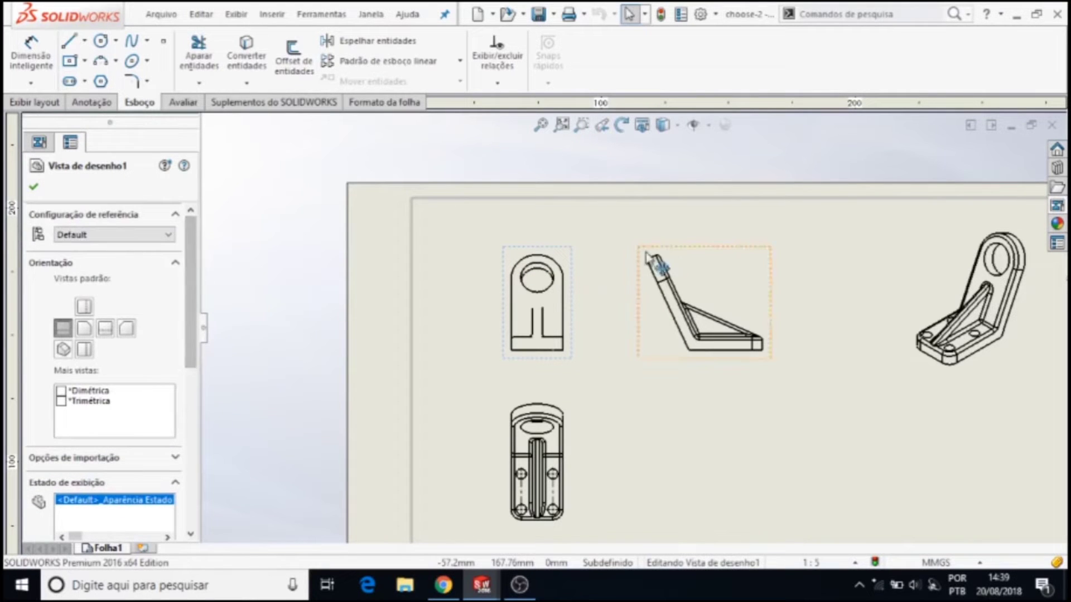
{"action": "left_click", "coordinate": [691, 252]}
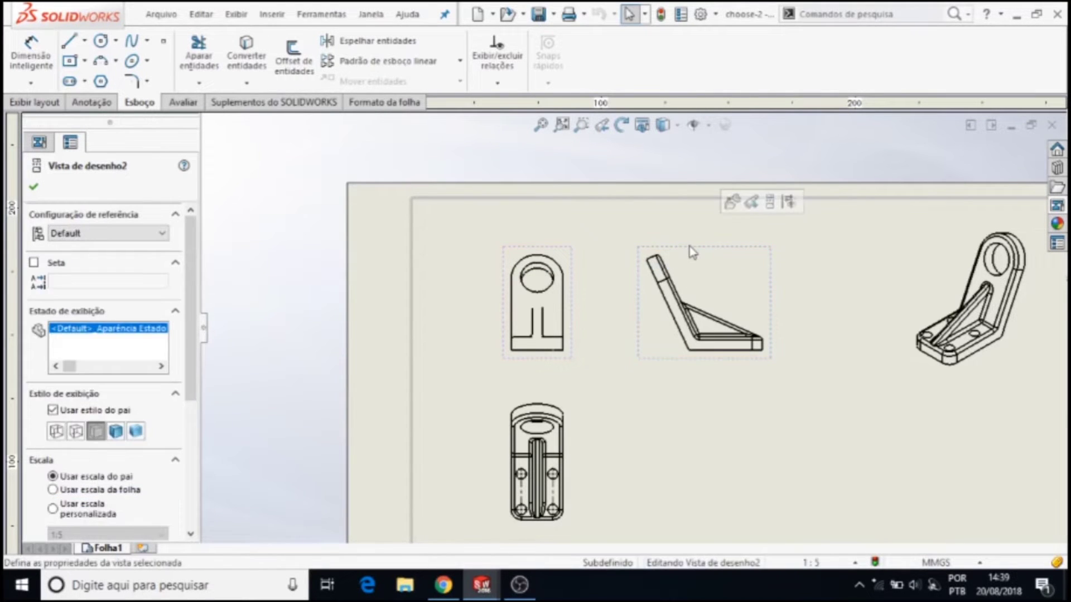
Remove tangent edges from the side, lower and isometric views
{"action": "right_click", "coordinate": [692, 252]}
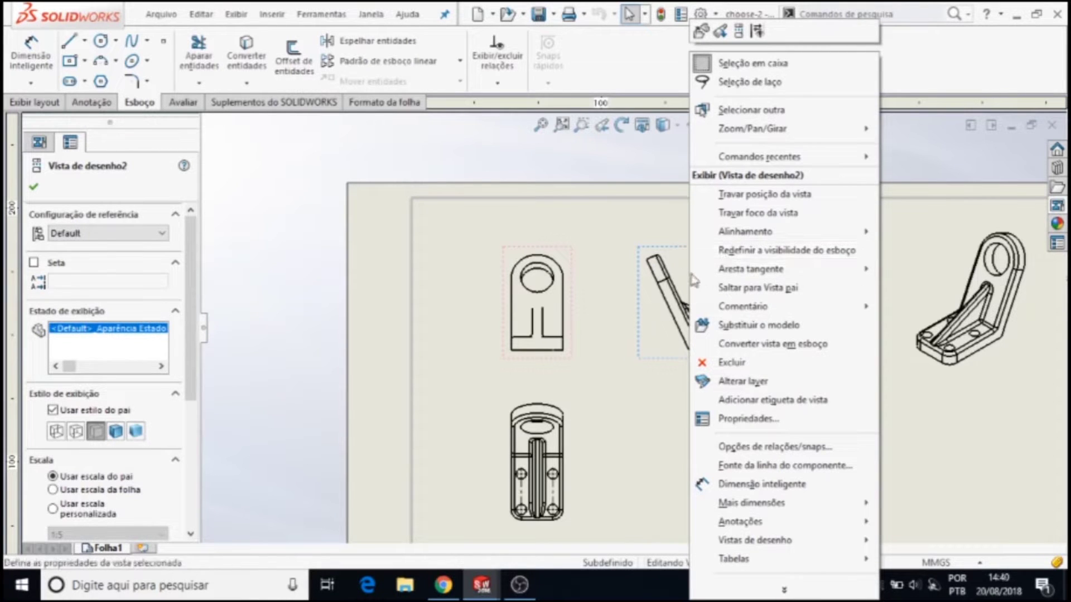
{"action": "mouse_move", "coordinate": [750, 268]}
{"action": "left_click", "coordinate": [927, 308]}
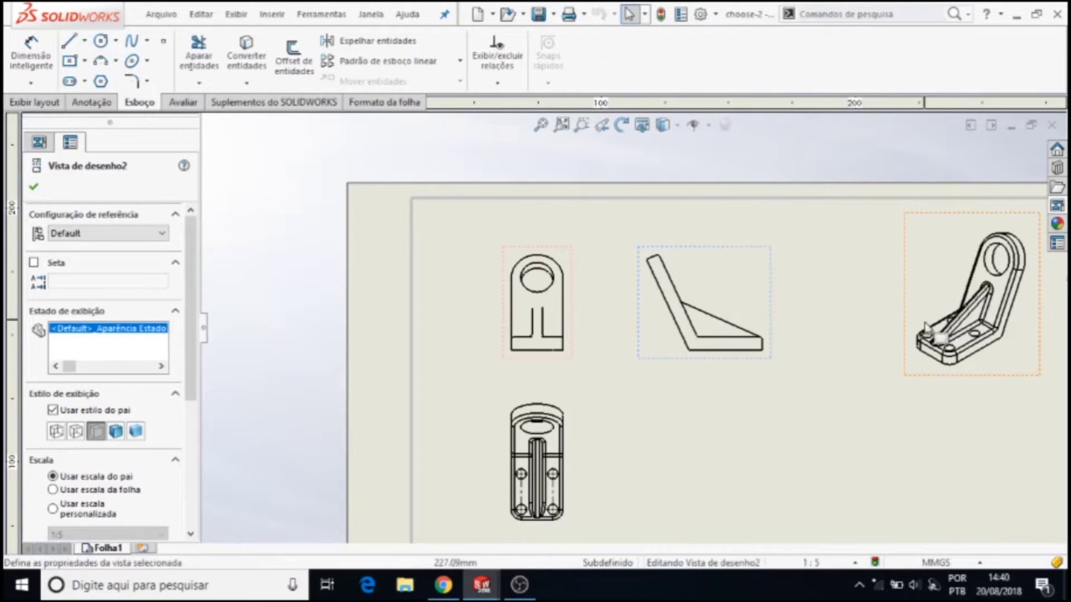
{"action": "left_click", "coordinate": [568, 406]}
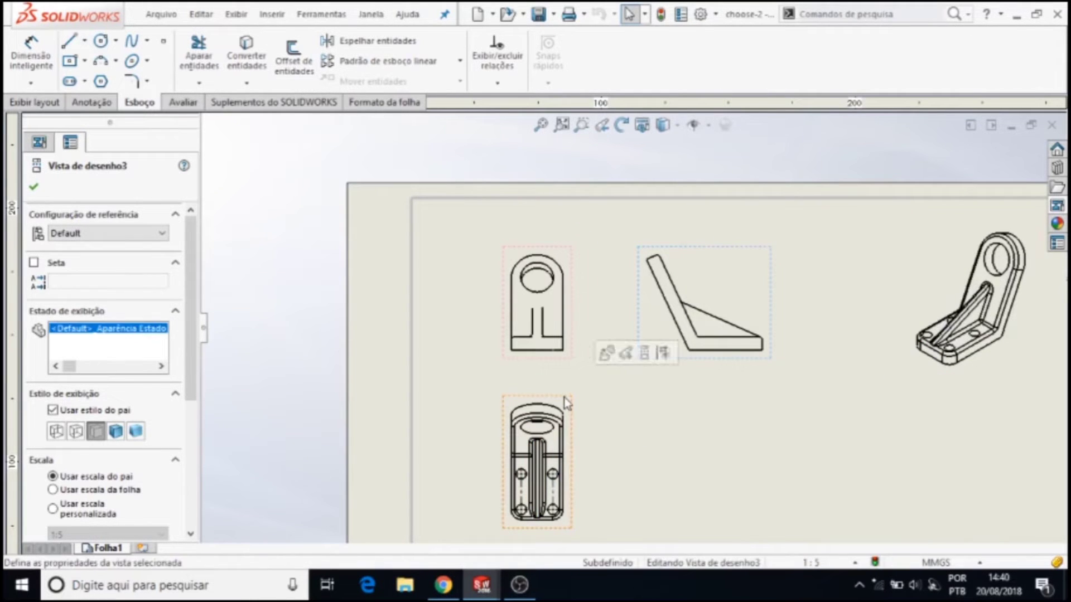
{"action": "right_click", "coordinate": [565, 402]}
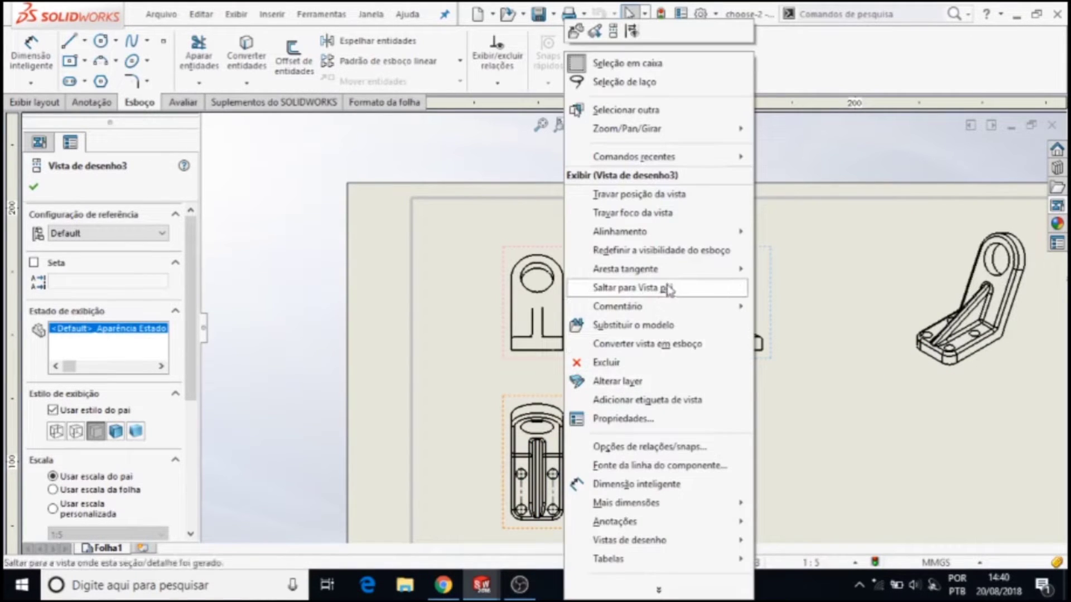
{"action": "mouse_move", "coordinate": [625, 269]}
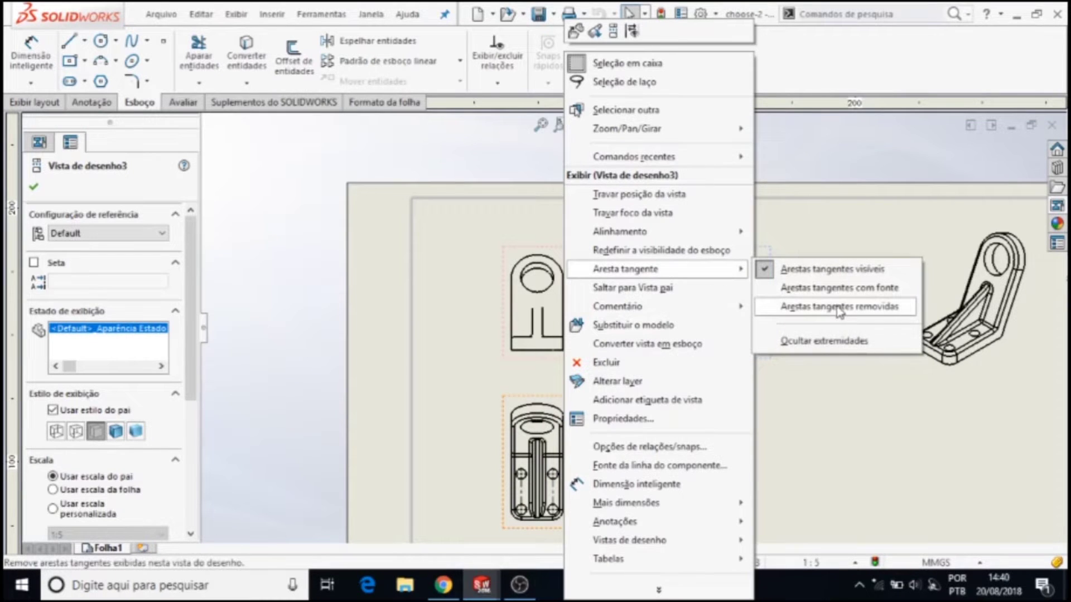
{"action": "left_click", "coordinate": [839, 306]}
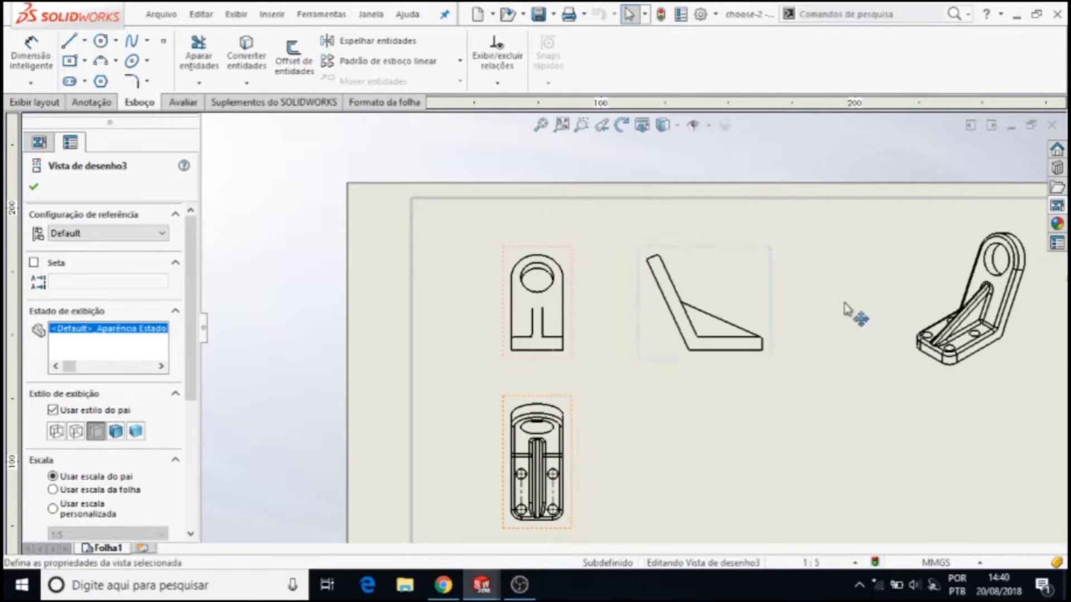
{"action": "right_click", "coordinate": [1029, 324]}
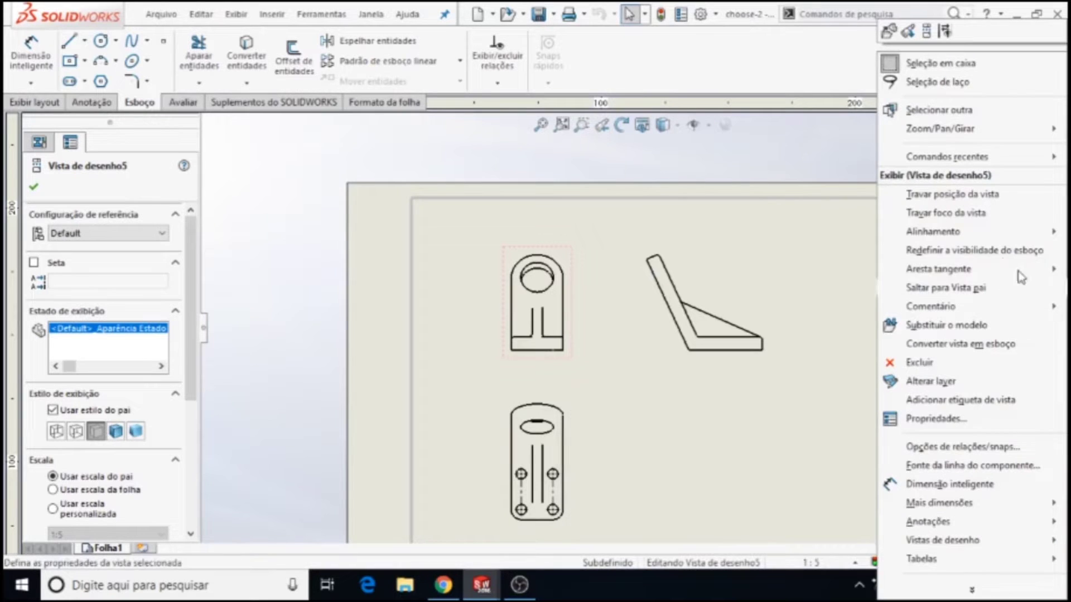
{"action": "mouse_move", "coordinate": [938, 268]}
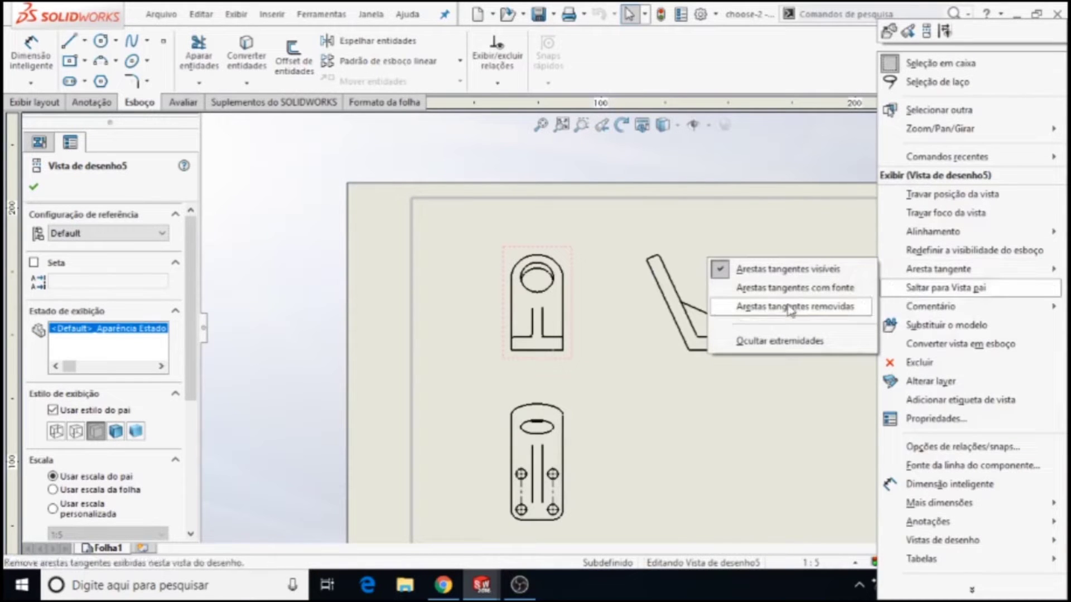
{"action": "left_click", "coordinate": [788, 308]}
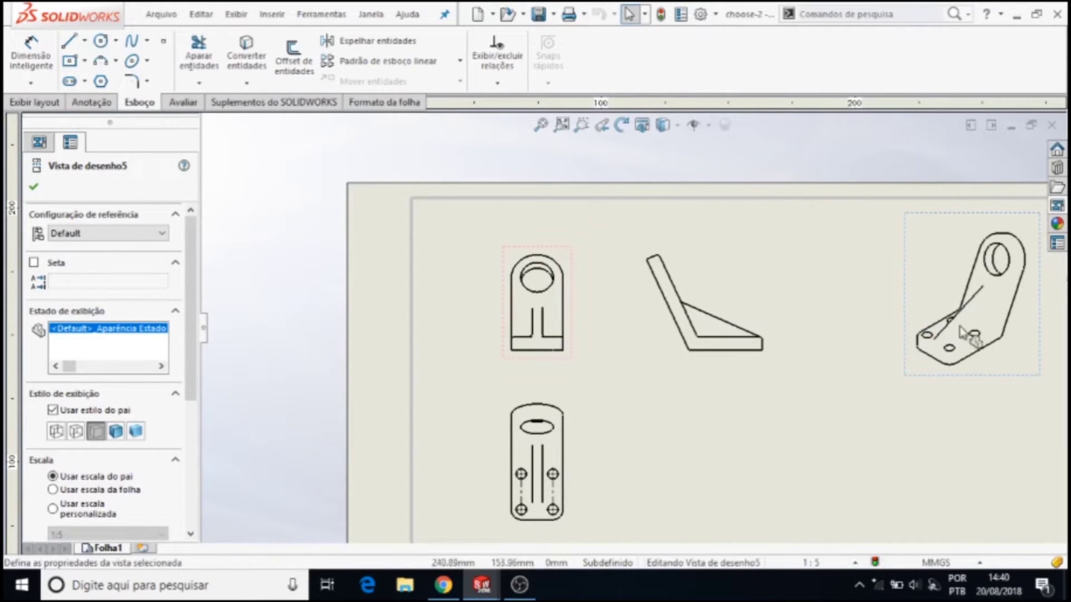
Move the isometric view down to the sheet's lower right and check the tangent edge setting
{"action": "scroll", "coordinate": [943, 332], "scroll_direction": "up", "scroll_amount": 3}
{"action": "scroll", "coordinate": [778, 352], "scroll_direction": "down", "scroll_amount": 2}
{"action": "left_click_drag", "start_coordinate": [727, 352], "coordinate": [728, 454]}
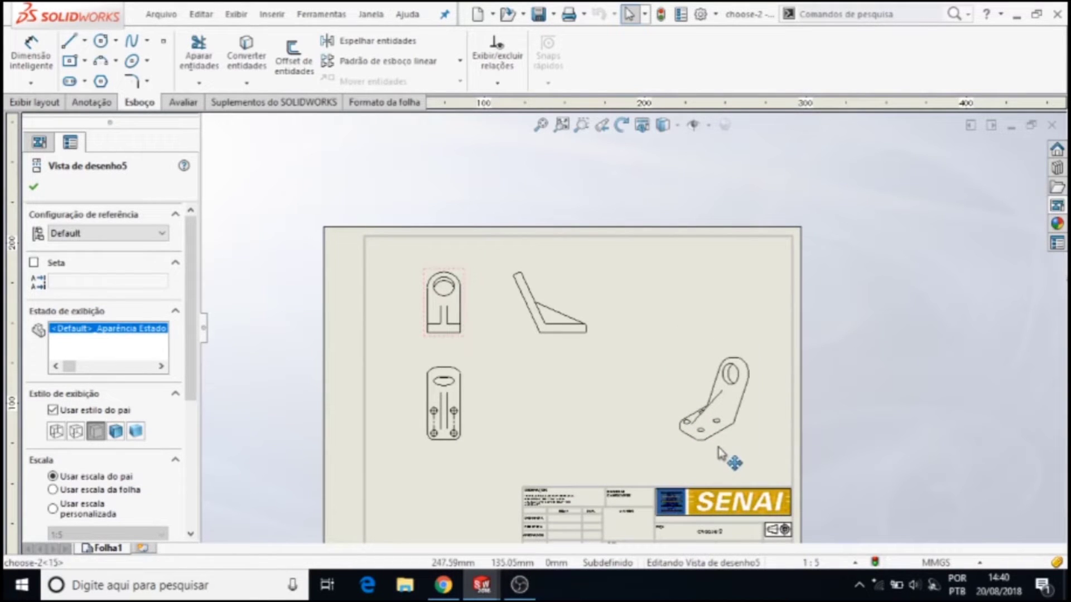
{"action": "left_click", "coordinate": [230, 17]}
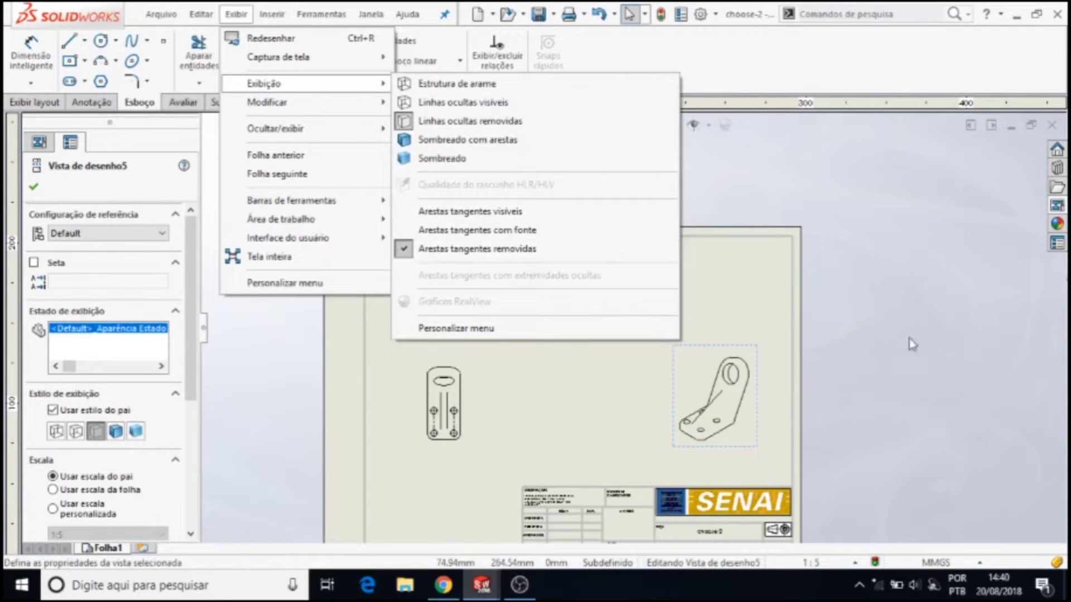
{"action": "left_click", "coordinate": [753, 293]}
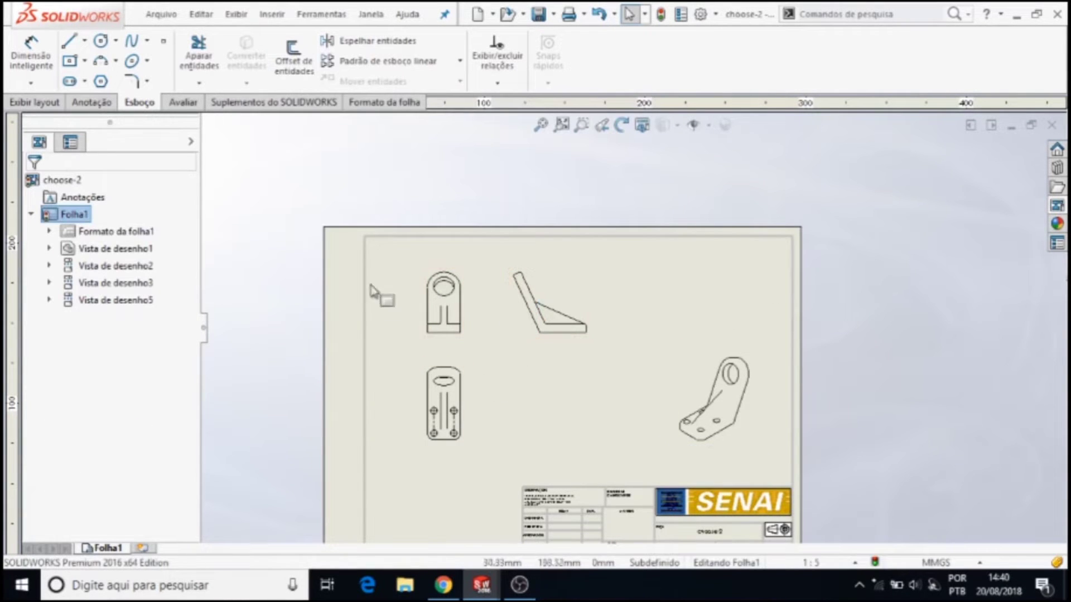
{"action": "scroll", "coordinate": [651, 361], "scroll_direction": "down", "scroll_amount": 2}
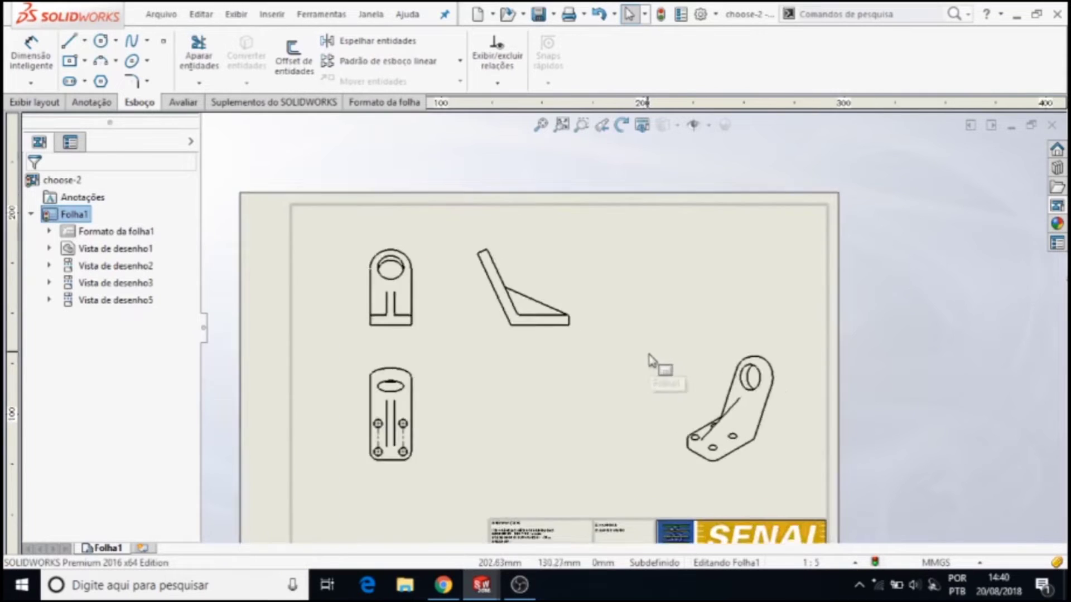
Set the isometric view's display style to Sombreado com arestas, showing pink shading with edges
{"action": "scroll", "coordinate": [653, 364], "scroll_direction": "down", "scroll_amount": 1}
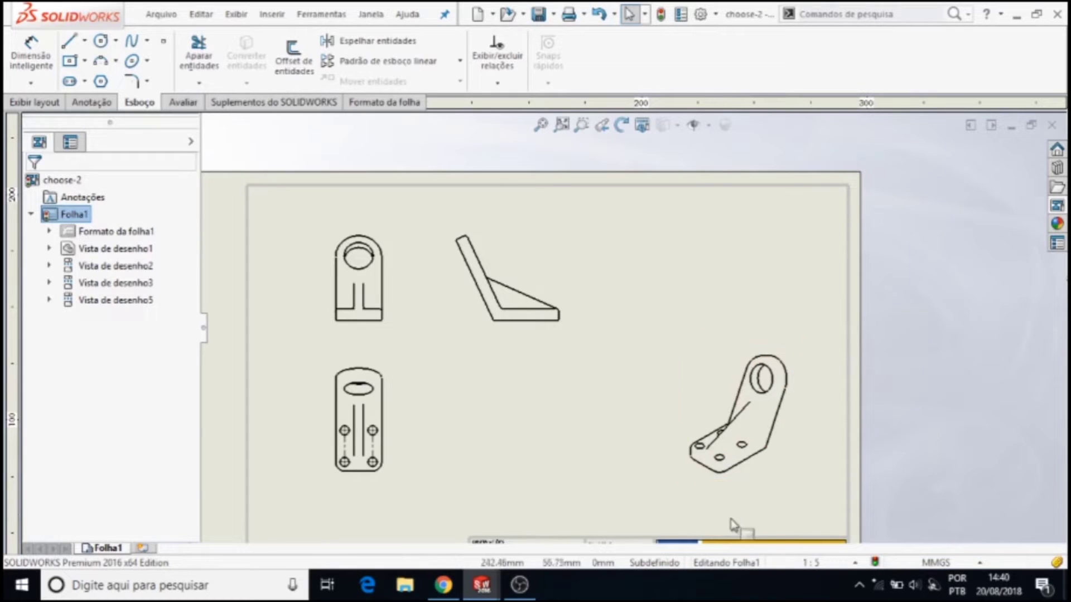
{"action": "left_click", "coordinate": [716, 346]}
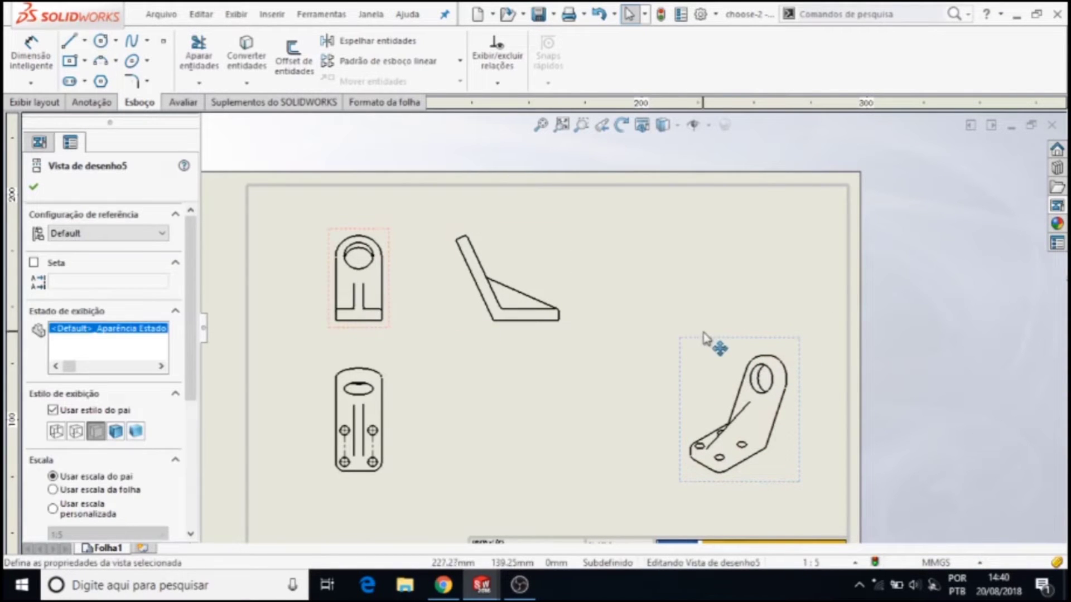
{"action": "left_click", "coordinate": [386, 248]}
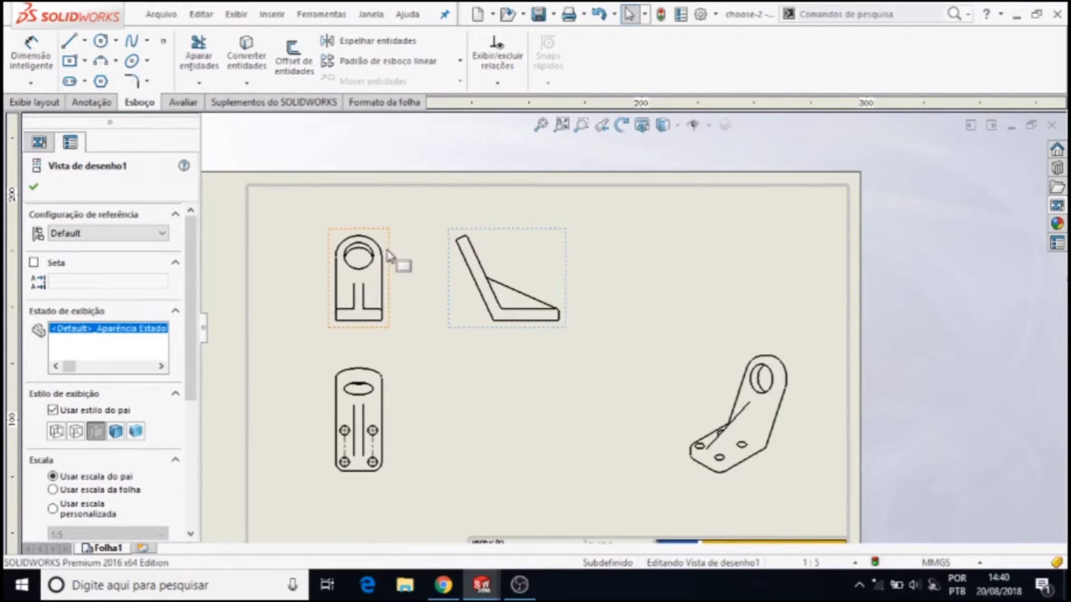
{"action": "left_click", "coordinate": [510, 331]}
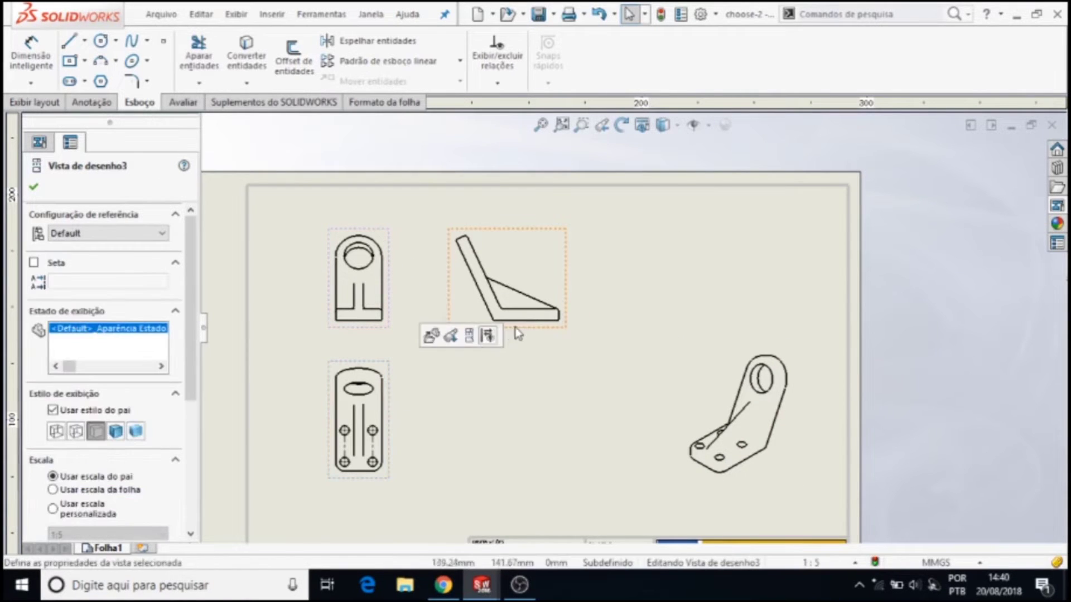
{"action": "left_click", "coordinate": [558, 303]}
{"action": "left_click", "coordinate": [798, 353]}
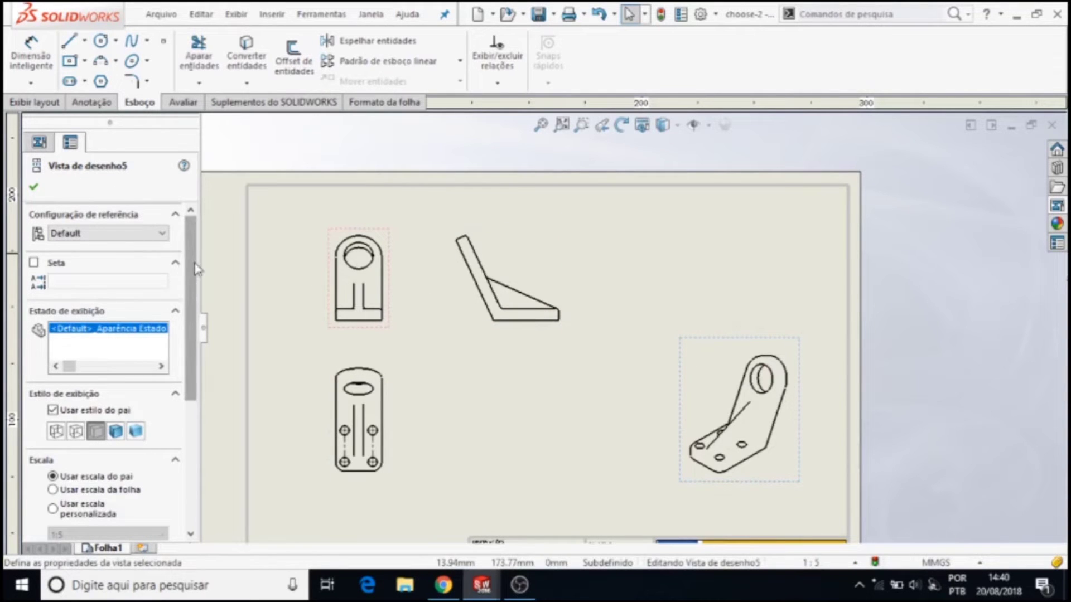
{"action": "scroll", "coordinate": [196, 269], "scroll_direction": "down", "scroll_amount": 2}
{"action": "scroll", "coordinate": [199, 287], "scroll_direction": "down", "scroll_amount": 2}
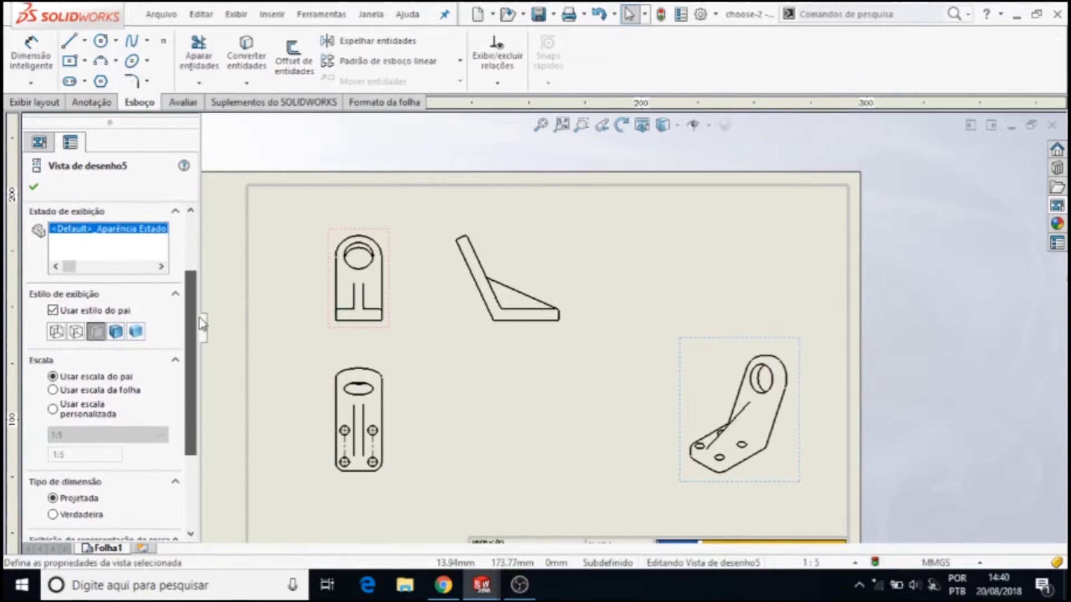
{"action": "left_click", "coordinate": [117, 332]}
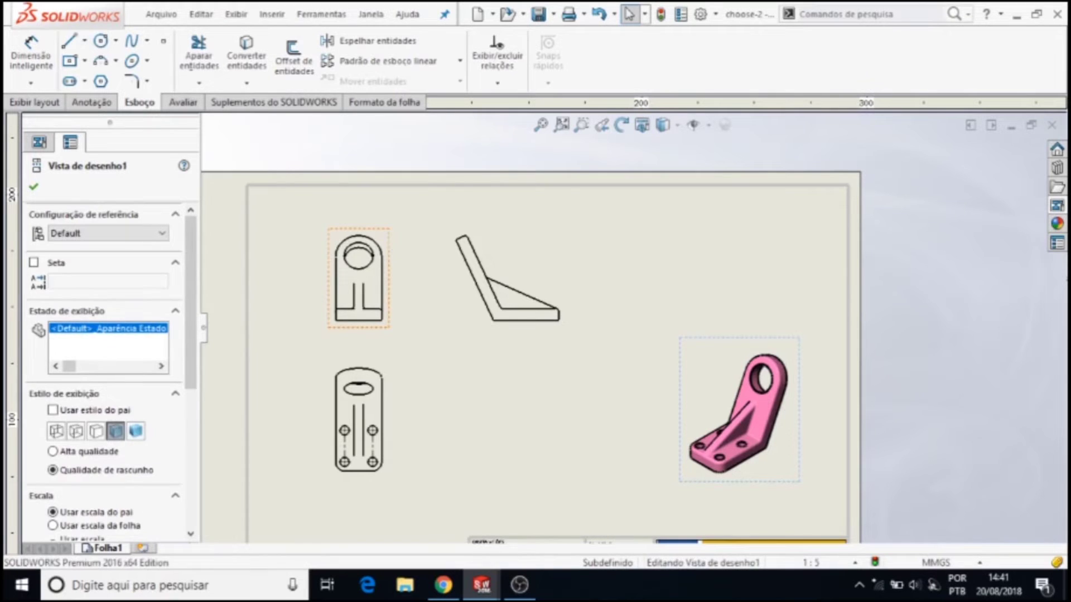
Set the front drawing view to a custom 1:2 scale
{"action": "scroll", "coordinate": [195, 335], "scroll_direction": "down", "scroll_amount": 2}
{"action": "scroll", "coordinate": [196, 336], "scroll_direction": "down", "scroll_amount": 3}
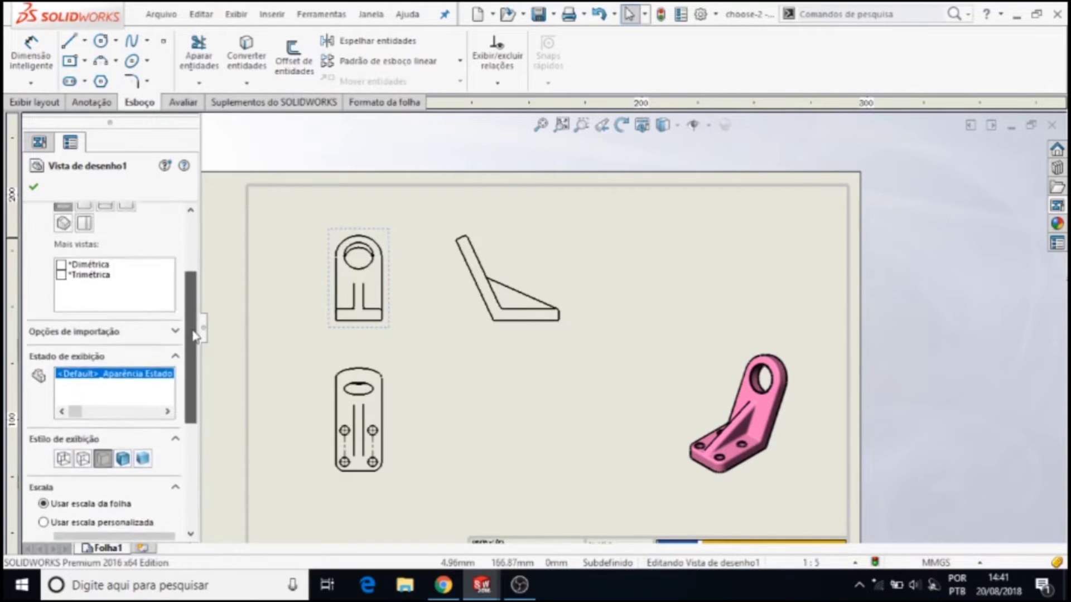
{"action": "scroll", "coordinate": [195, 336], "scroll_direction": "down", "scroll_amount": 2}
{"action": "scroll", "coordinate": [196, 336], "scroll_direction": "down", "scroll_amount": 2}
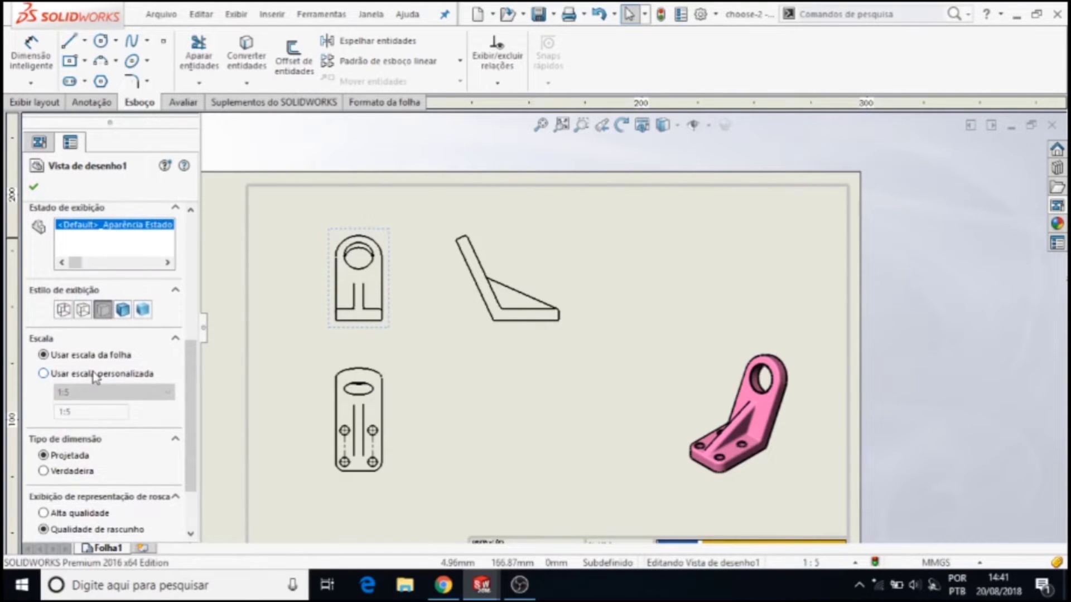
{"action": "left_click", "coordinate": [94, 374]}
{"action": "left_click", "coordinate": [167, 393]}
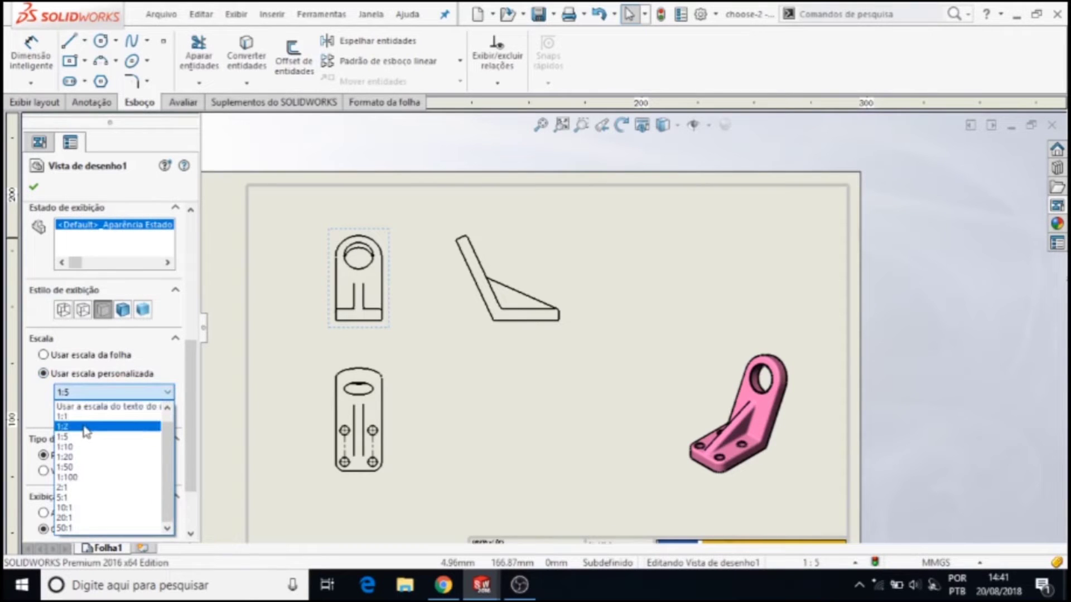
{"action": "left_click", "coordinate": [85, 428]}
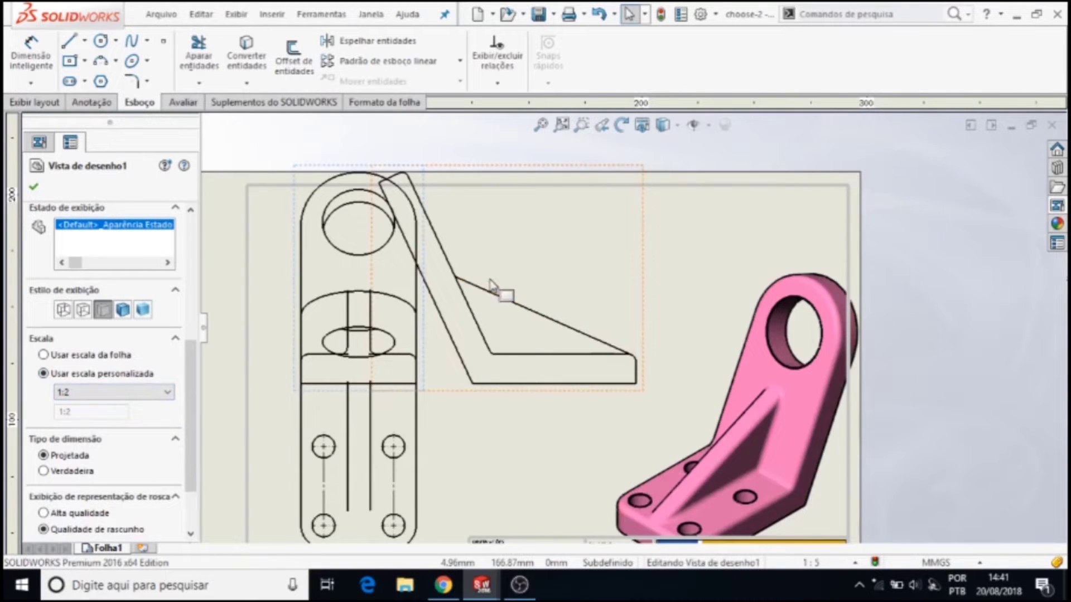
Spread the views out: side view right, front view left, lower view further down
{"action": "scroll", "coordinate": [490, 285], "scroll_direction": "up", "scroll_amount": 2}
{"action": "scroll", "coordinate": [581, 311], "scroll_direction": "up", "scroll_amount": 2}
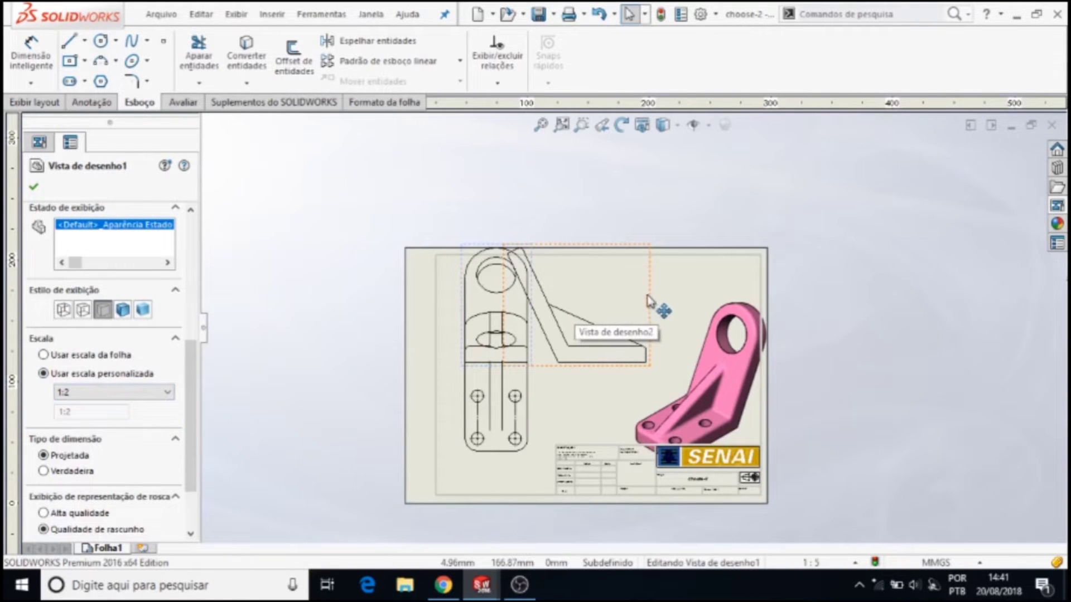
{"action": "left_click_drag", "start_coordinate": [647, 301], "coordinate": [691, 302]}
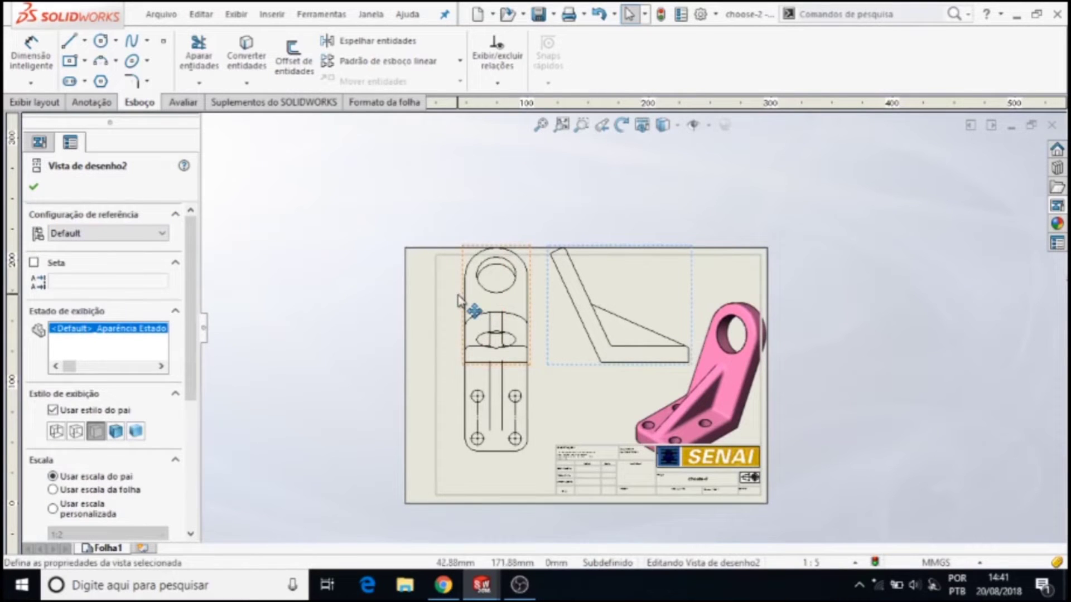
{"action": "left_click_drag", "start_coordinate": [458, 301], "coordinate": [422, 301]}
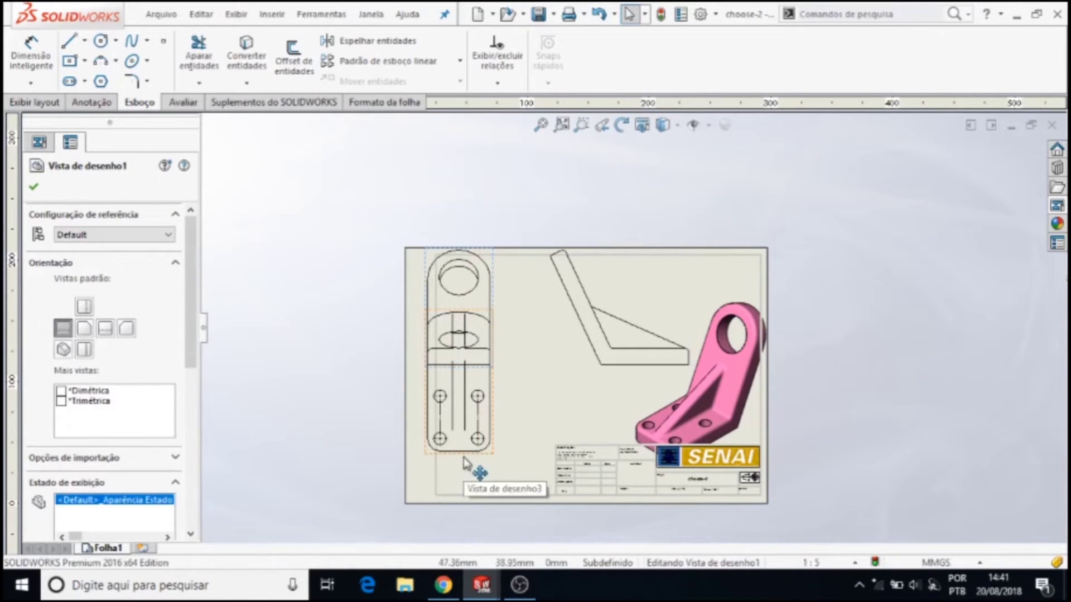
{"action": "left_click_drag", "start_coordinate": [463, 463], "coordinate": [463, 541]}
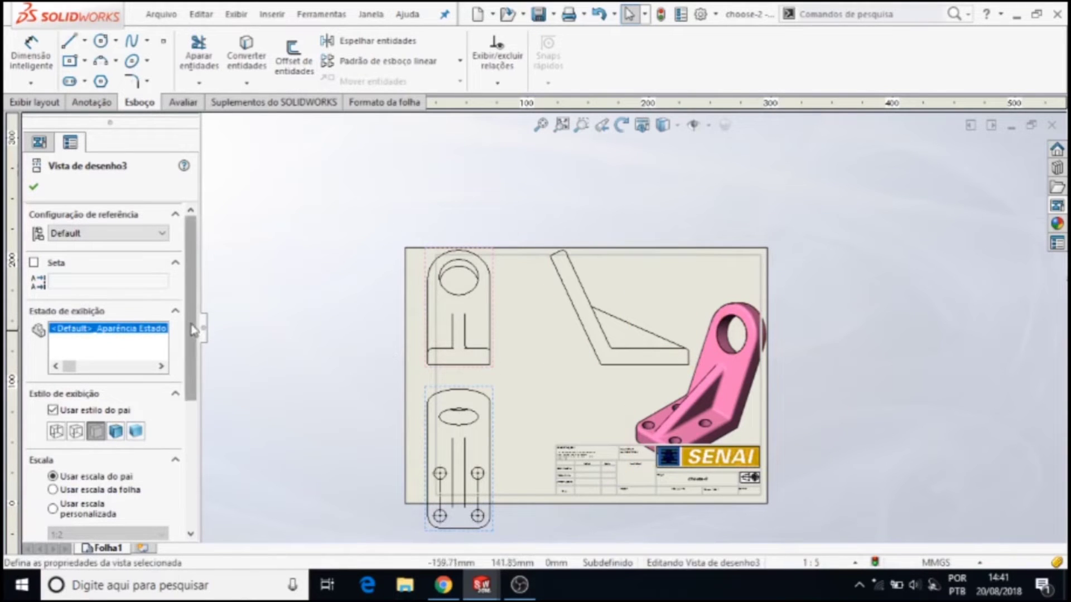
{"action": "scroll", "coordinate": [111, 334], "scroll_direction": "down", "scroll_amount": 3}
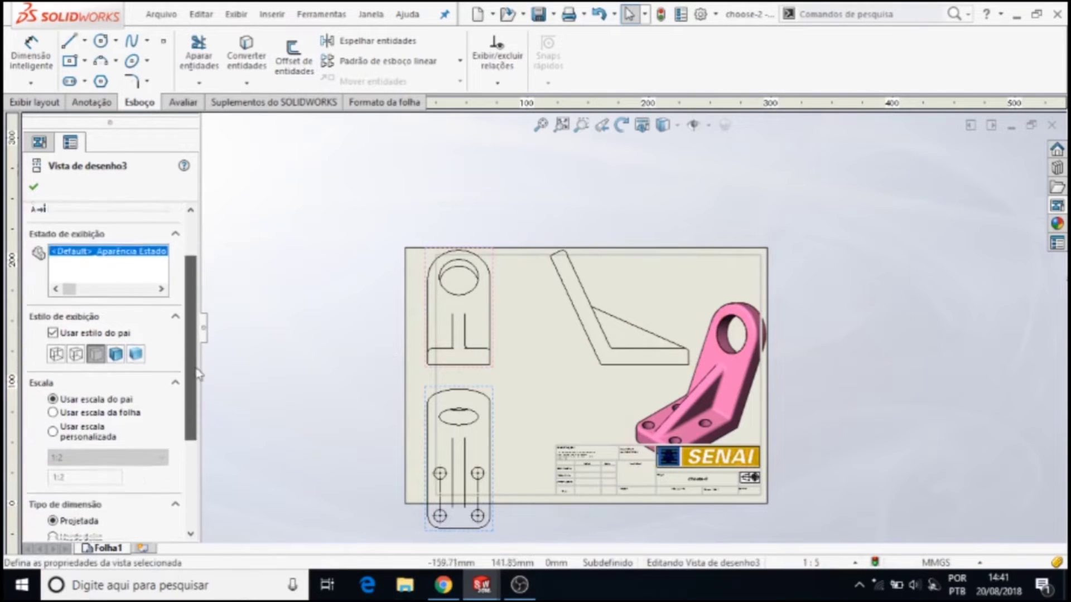
Give the angled top-right view a custom 1:5 scale
{"action": "left_click", "coordinate": [490, 273]}
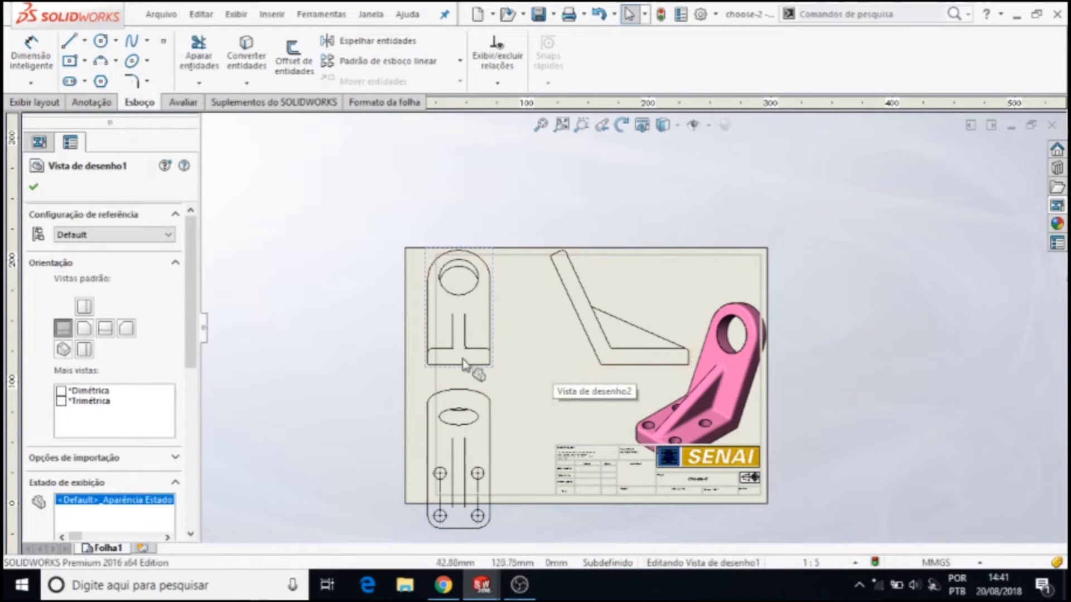
{"action": "left_click", "coordinate": [564, 371]}
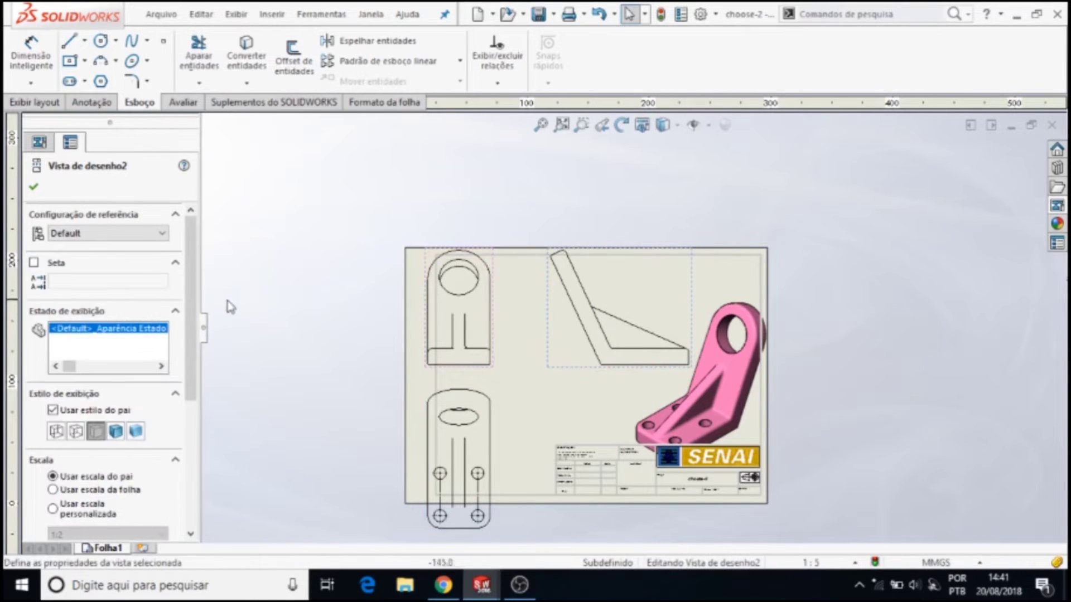
{"action": "scroll", "coordinate": [195, 307], "scroll_direction": "down", "scroll_amount": 3}
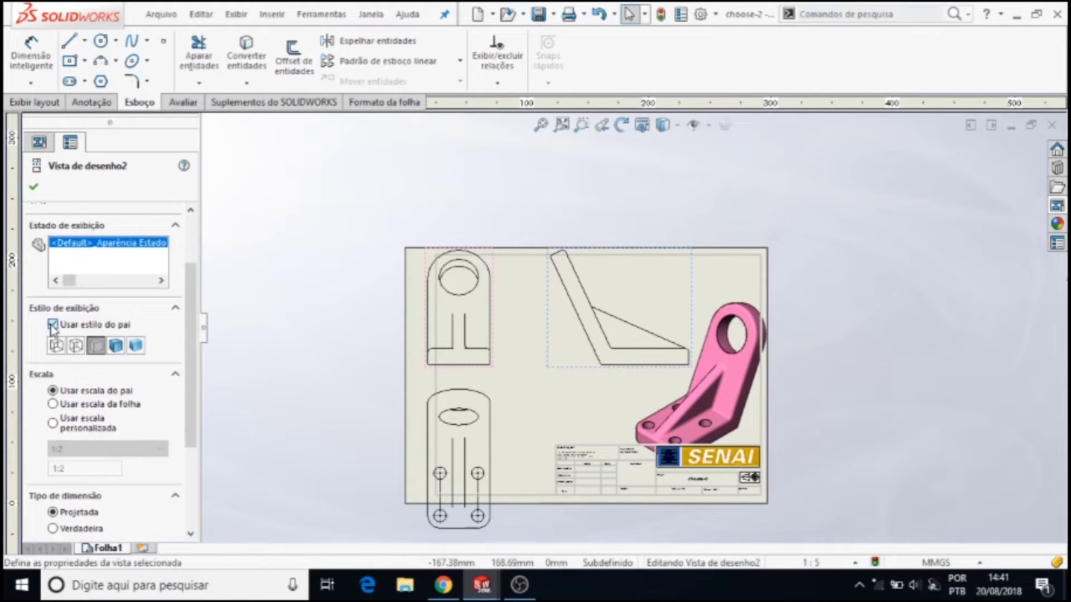
{"action": "scroll", "coordinate": [190, 335], "scroll_direction": "down", "scroll_amount": 3}
{"action": "left_click", "coordinate": [71, 341]}
{"action": "left_click", "coordinate": [154, 368]}
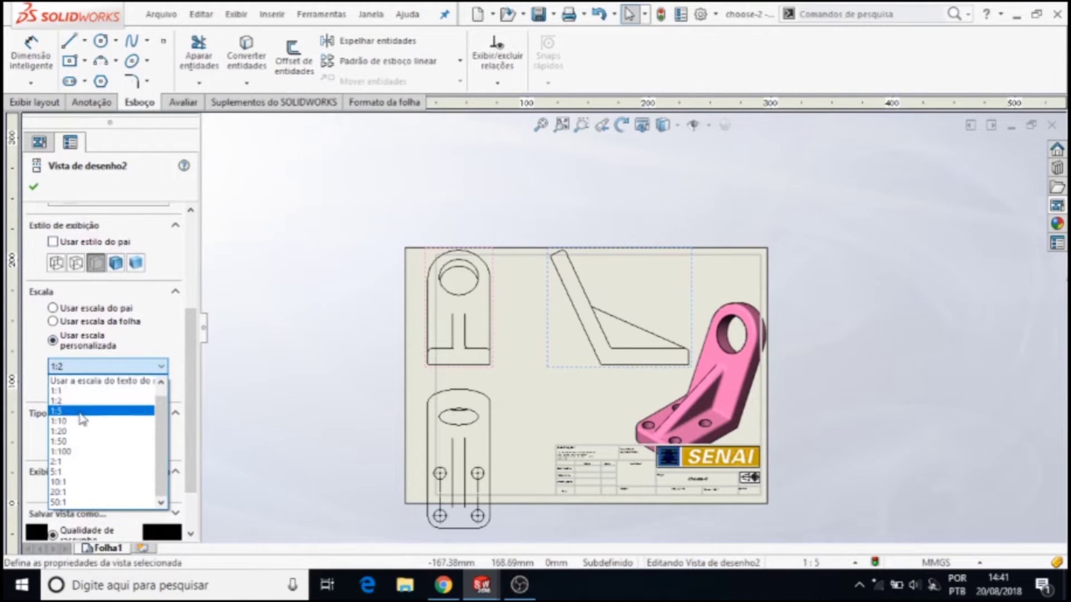
{"action": "left_click", "coordinate": [83, 417]}
Give the bottom view a custom 1:5 scale and confirm
{"action": "left_click", "coordinate": [499, 434]}
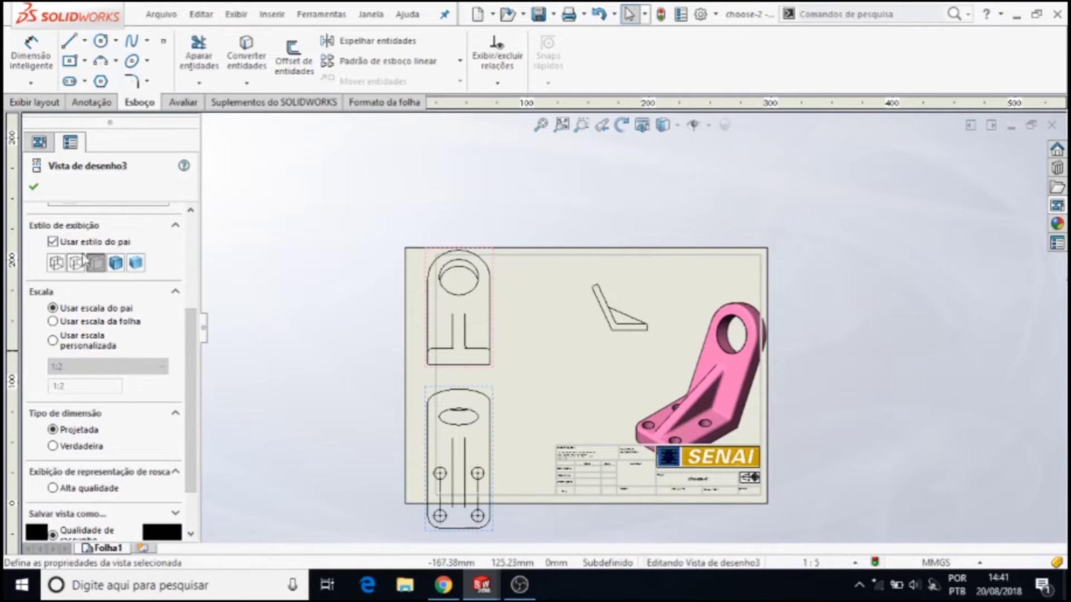
{"action": "left_click", "coordinate": [53, 340]}
{"action": "left_click", "coordinate": [89, 367]}
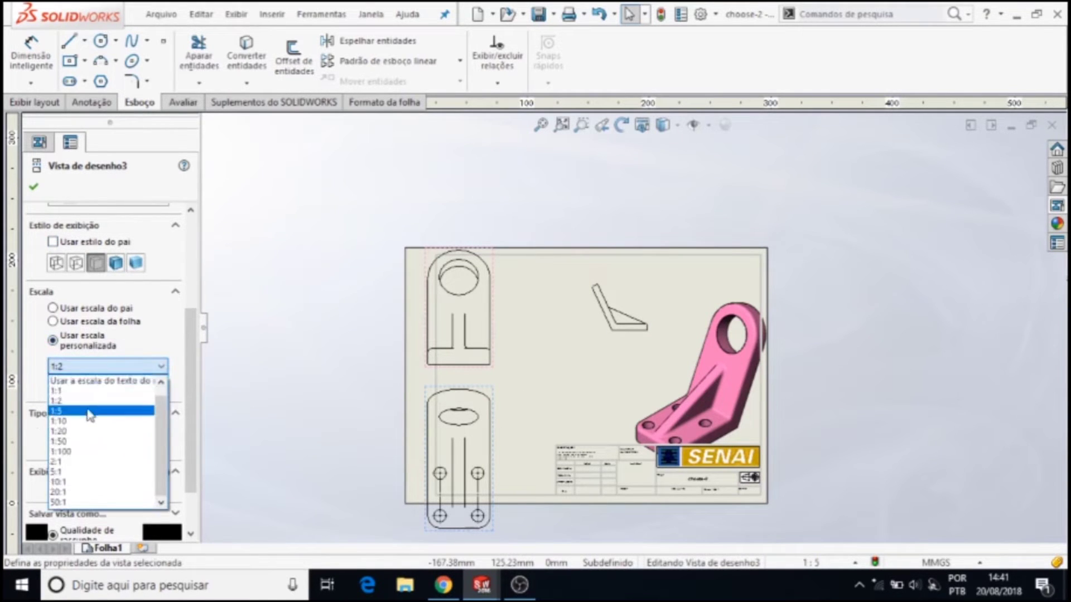
{"action": "left_click", "coordinate": [90, 413]}
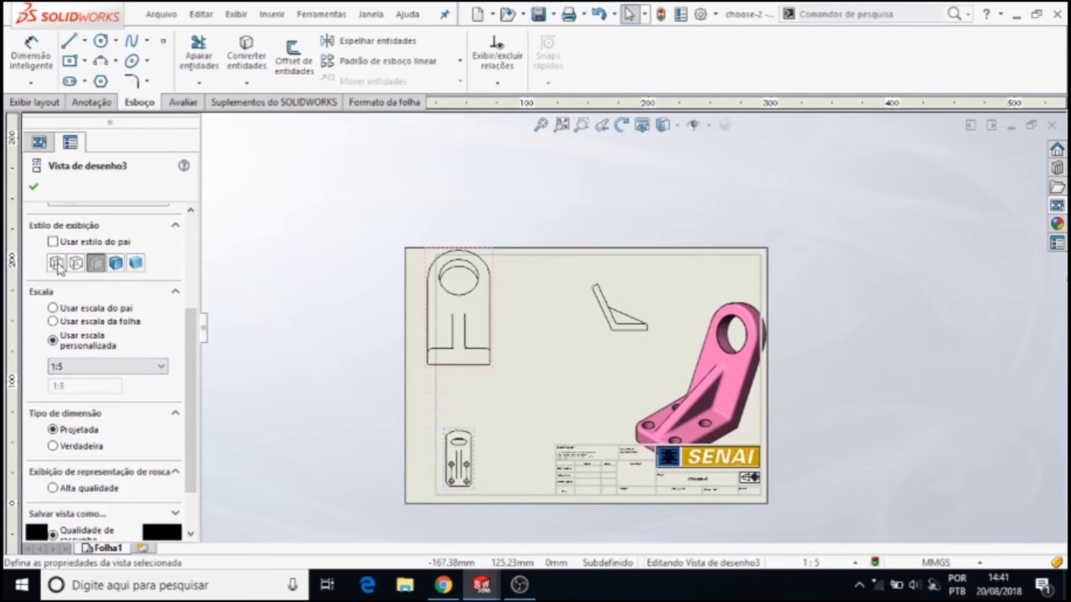
{"action": "left_click", "coordinate": [35, 189]}
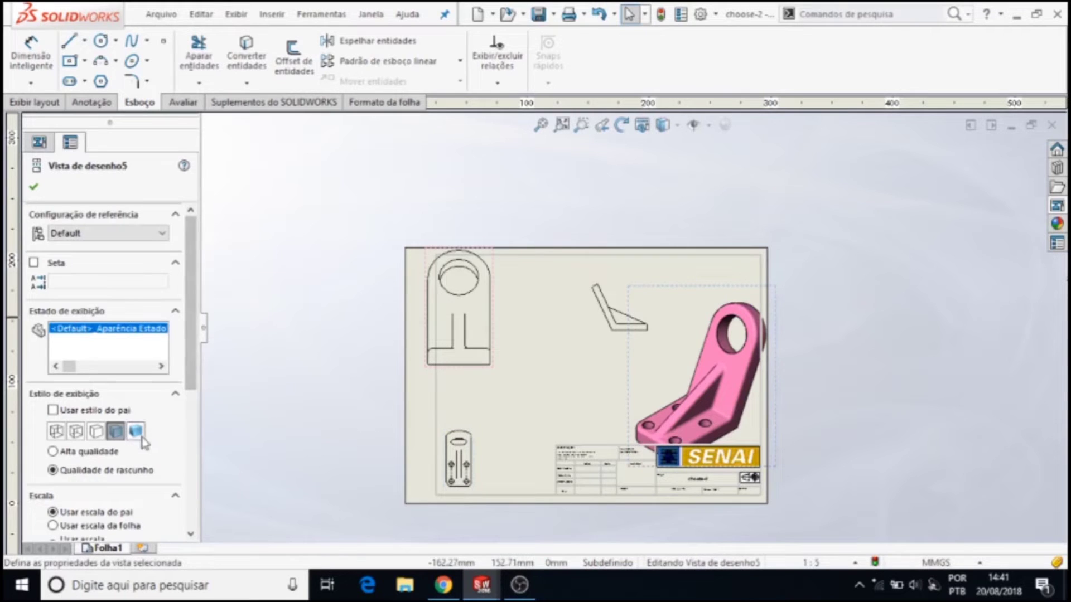
Give the pink isometric view a custom 1:5 scale
{"action": "left_click_drag", "start_coordinate": [191, 353], "coordinate": [191, 393]}
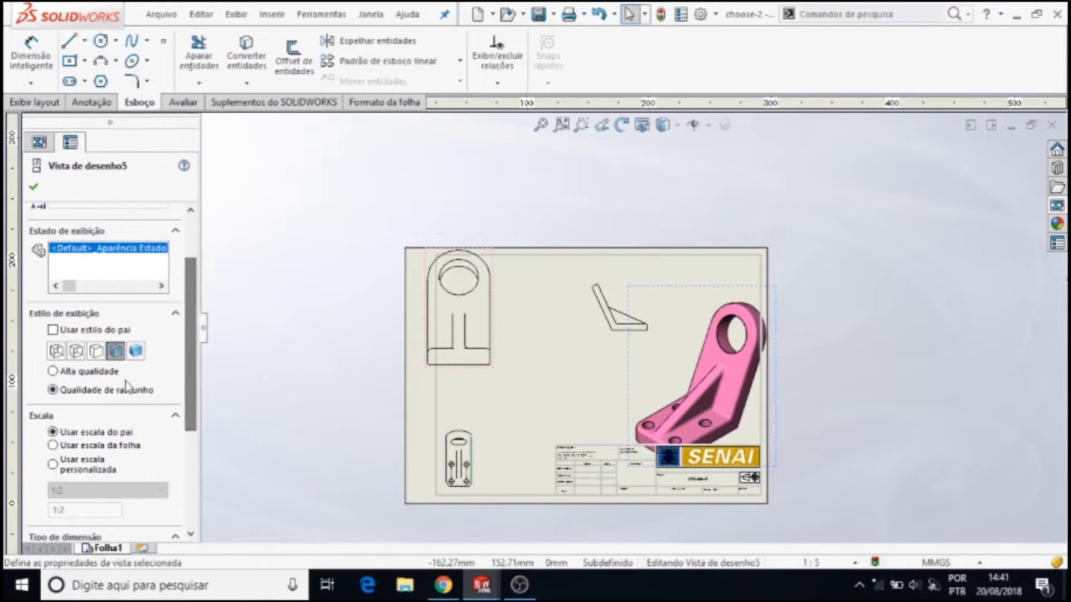
{"action": "left_click", "coordinate": [68, 470]}
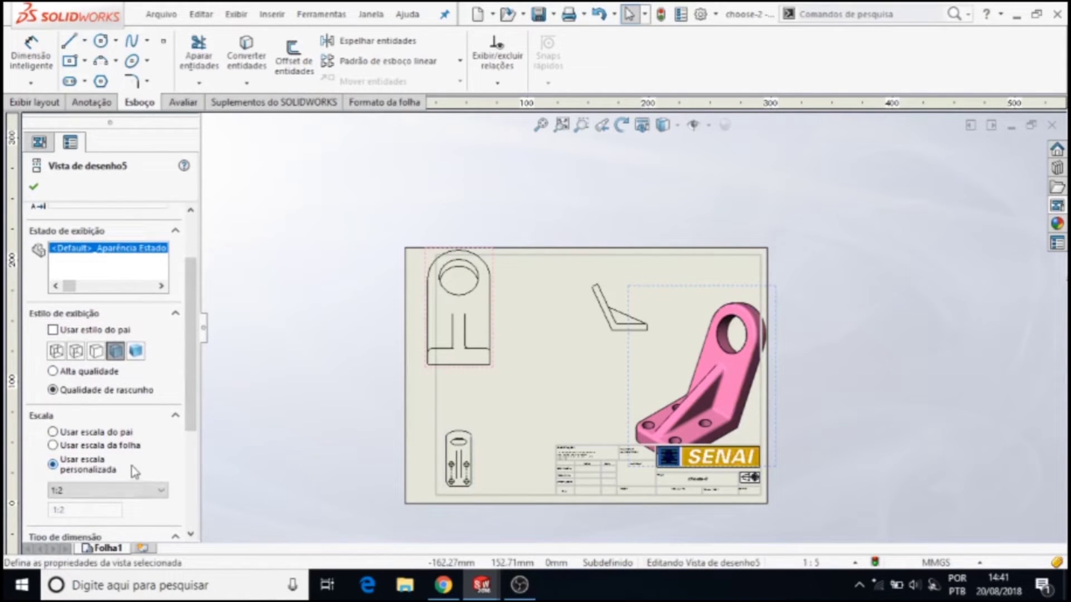
{"action": "scroll", "coordinate": [132, 470], "scroll_direction": "down", "scroll_amount": 2}
{"action": "left_click", "coordinate": [80, 403]}
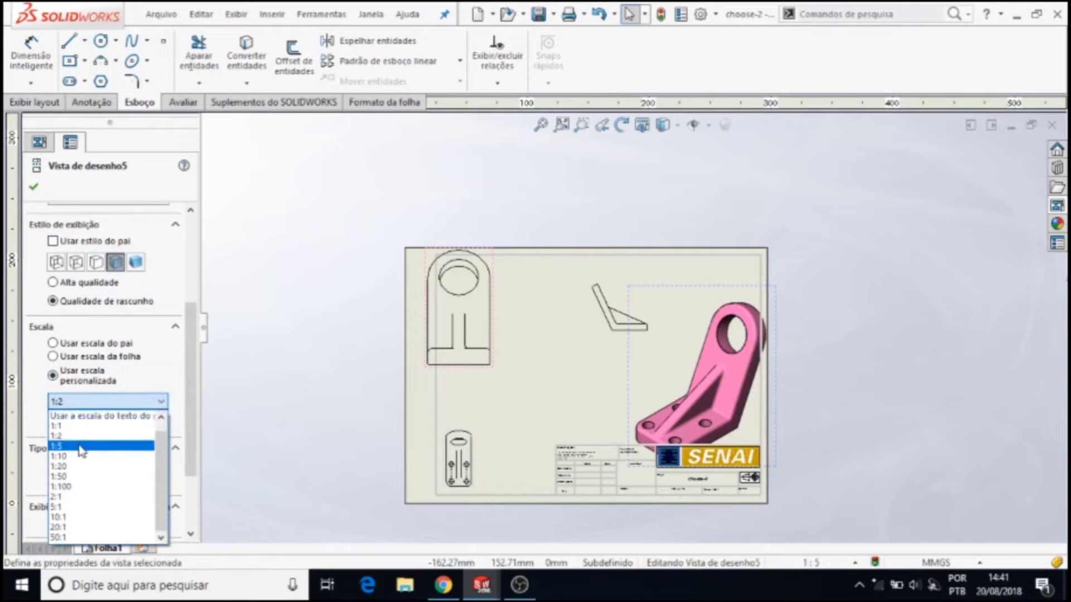
{"action": "left_click", "coordinate": [82, 452]}
Shift the front view right and down, then set it to a custom 1:5 scale
{"action": "left_click_drag", "start_coordinate": [493, 306], "coordinate": [537, 333]}
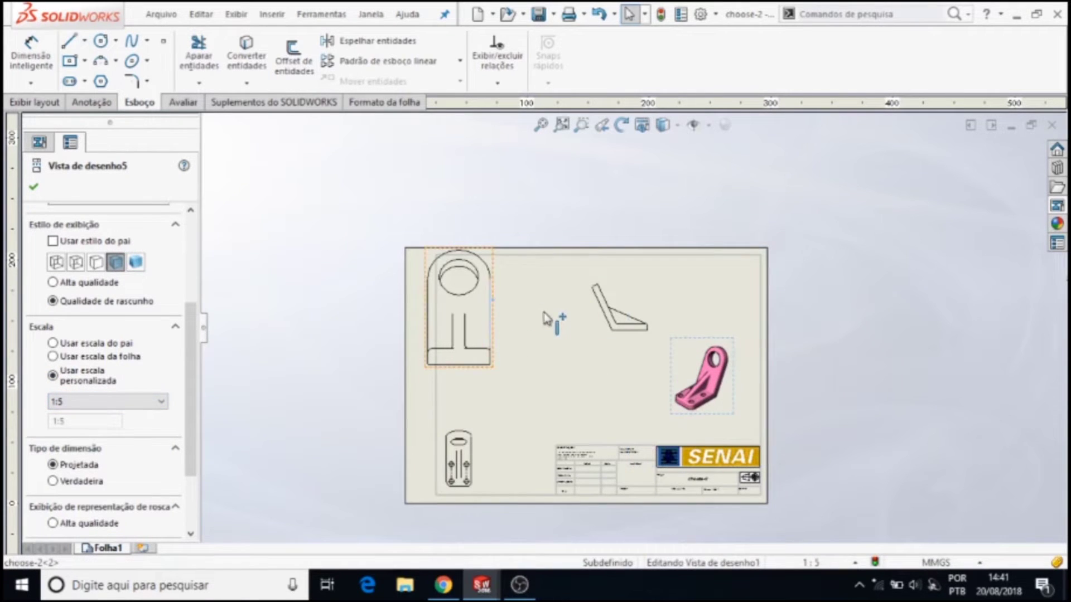
{"action": "left_click", "coordinate": [537, 333]}
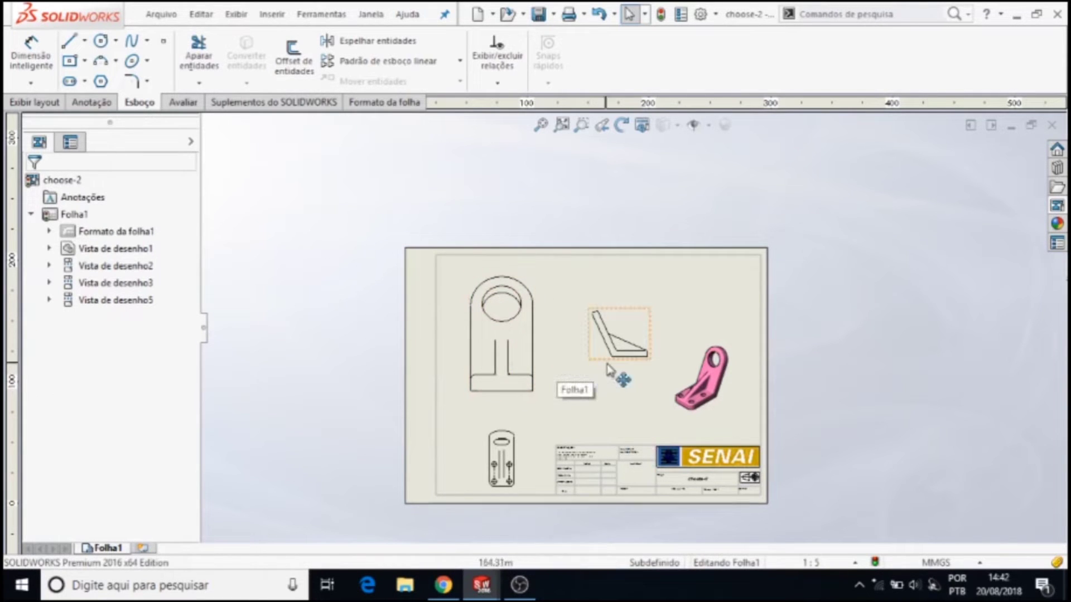
{"action": "left_click", "coordinate": [547, 313]}
{"action": "scroll", "coordinate": [192, 350], "scroll_direction": "down", "scroll_amount": 3}
{"action": "scroll", "coordinate": [192, 350], "scroll_direction": "down", "scroll_amount": 3}
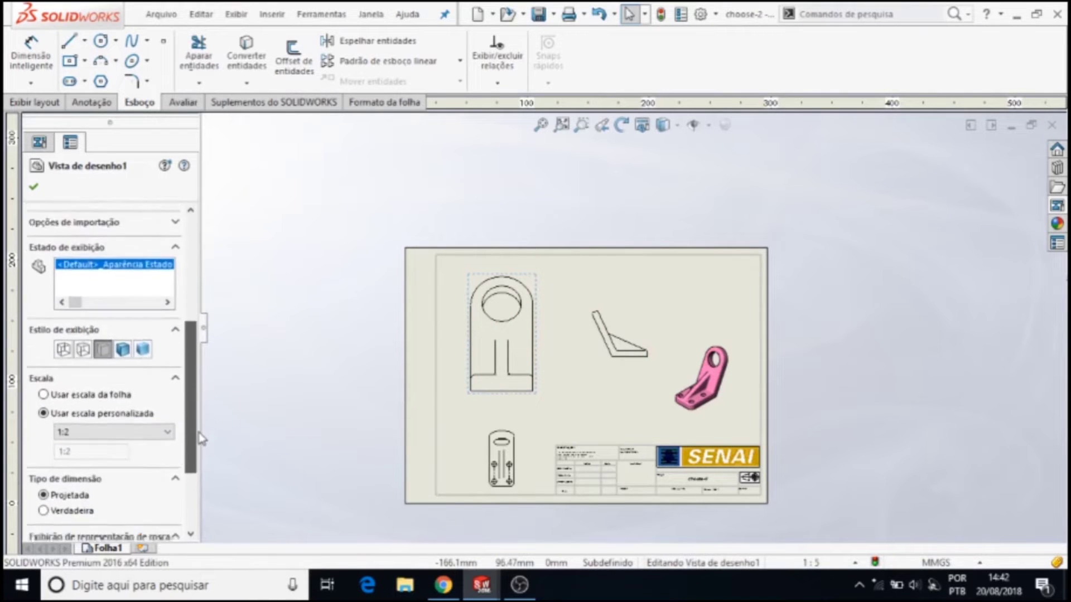
{"action": "scroll", "coordinate": [193, 390], "scroll_direction": "down", "scroll_amount": 3}
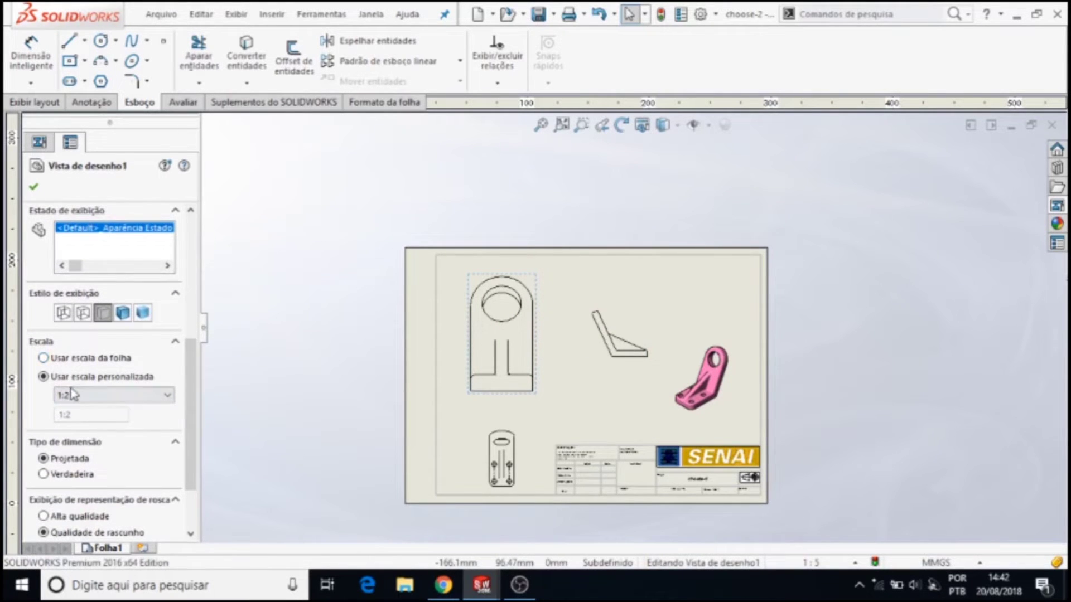
{"action": "left_click", "coordinate": [86, 396]}
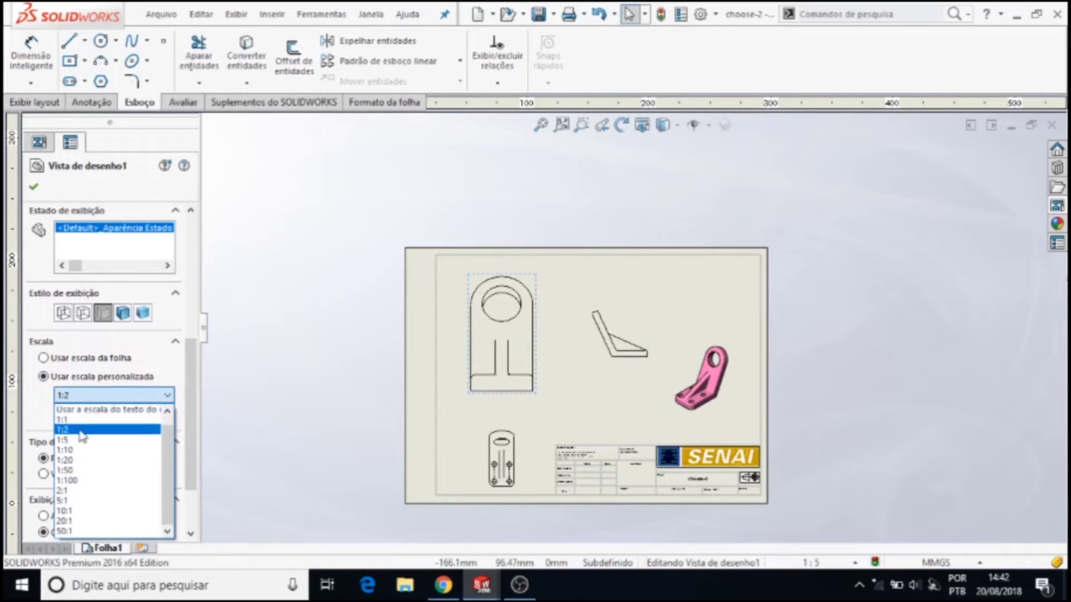
{"action": "left_click", "coordinate": [120, 412]}
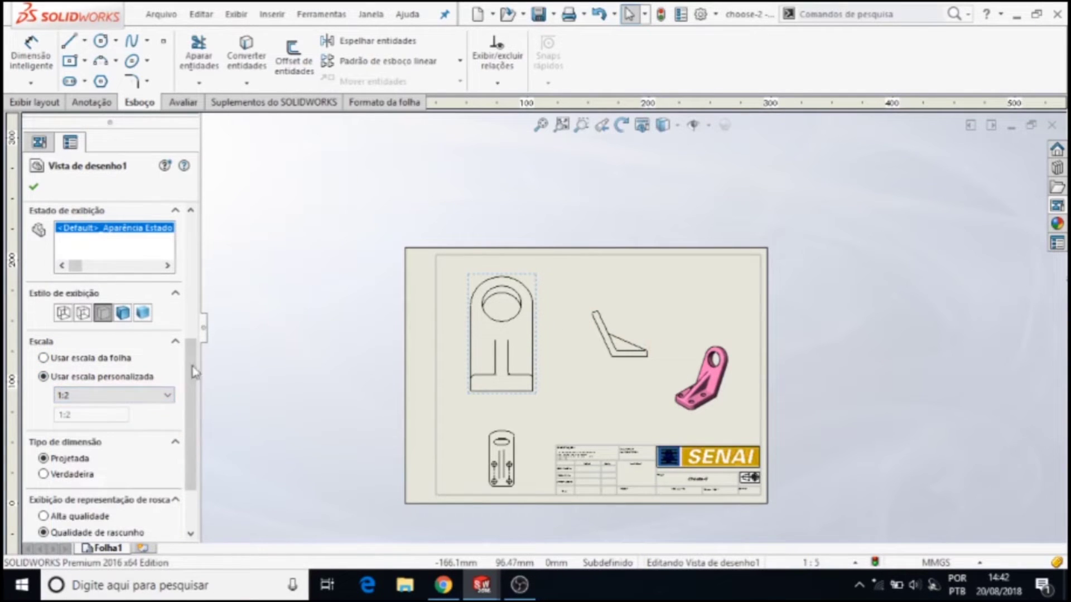
{"action": "left_click", "coordinate": [92, 396]}
{"action": "left_click", "coordinate": [76, 441]}
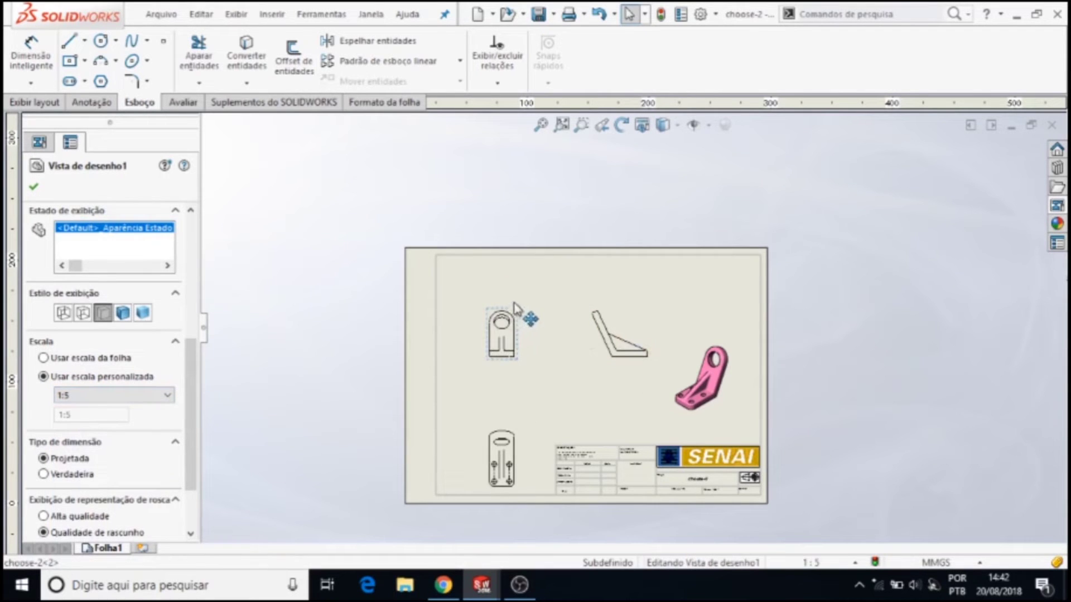
Reposition the front, bottom and pink isometric views evenly on the sheet
{"action": "left_click_drag", "start_coordinate": [508, 310], "coordinate": [521, 284]}
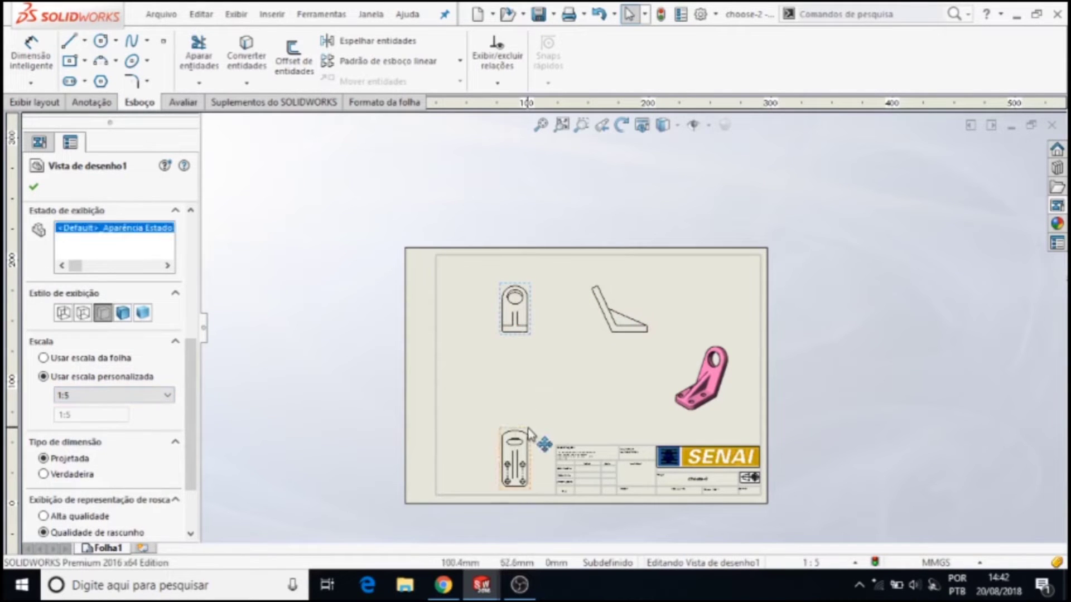
{"action": "left_click", "coordinate": [538, 380]}
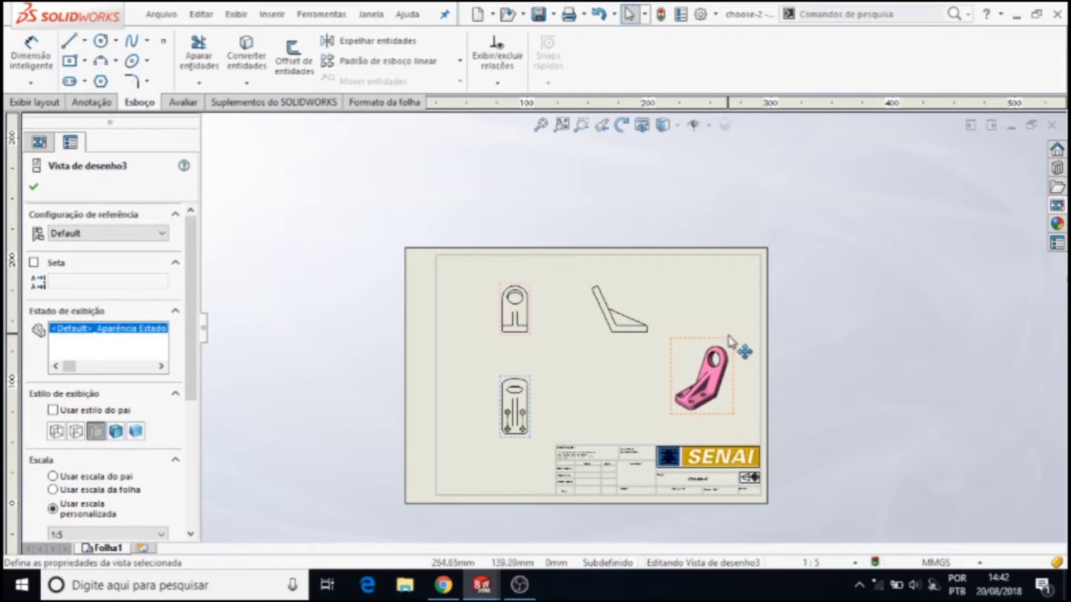
{"action": "left_click_drag", "start_coordinate": [731, 348], "coordinate": [734, 363]}
{"action": "left_click", "coordinate": [734, 364]}
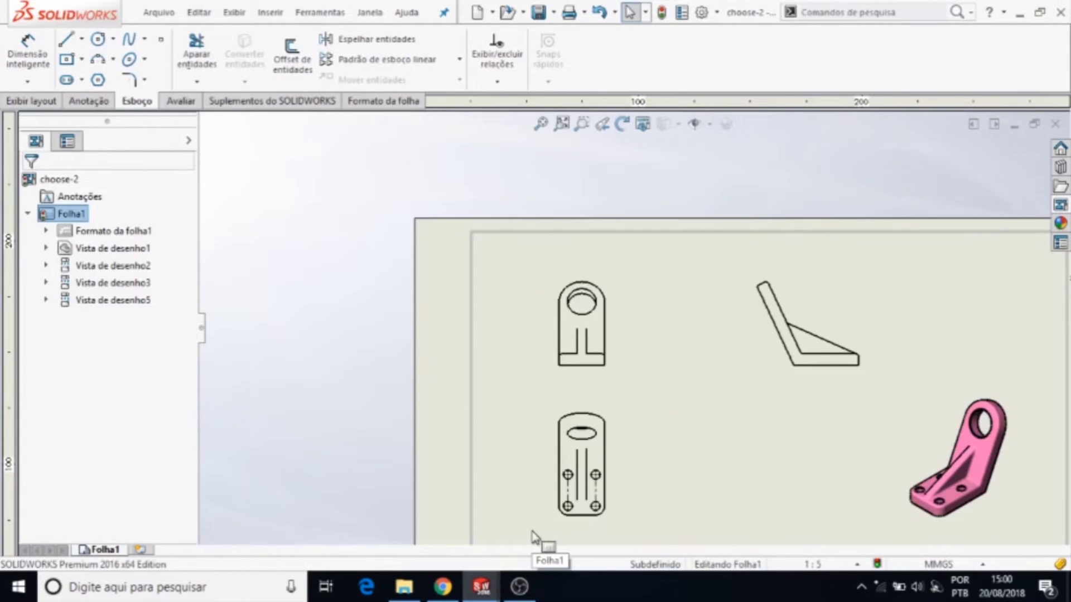
Give the front view a user-defined 1:3 custom scale
{"action": "scroll", "coordinate": [616, 430], "scroll_direction": "up", "scroll_amount": 3}
{"action": "scroll", "coordinate": [617, 402], "scroll_direction": "up", "scroll_amount": 1}
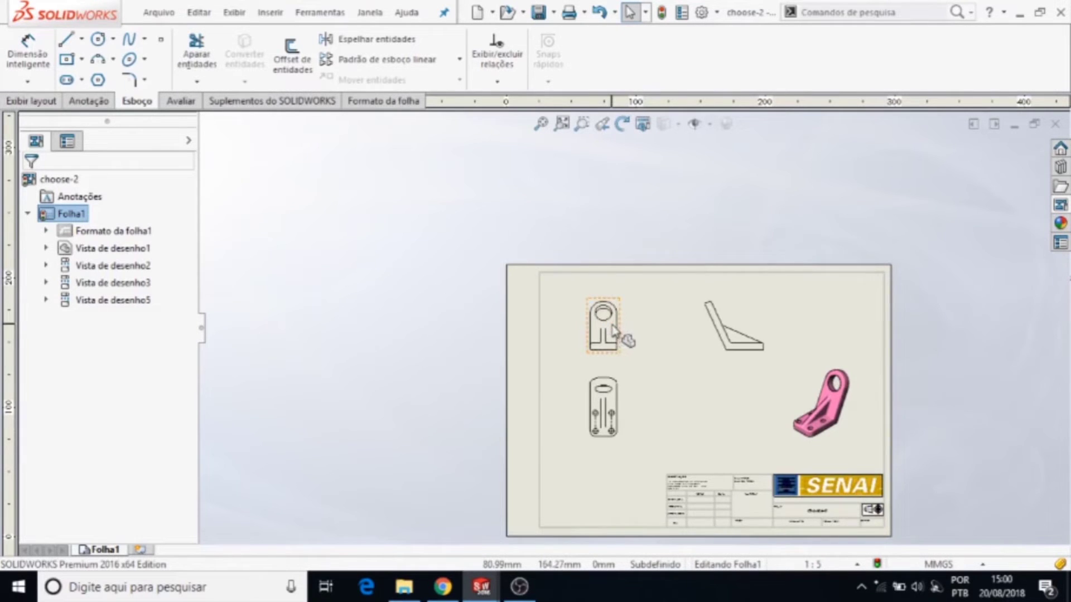
{"action": "scroll", "coordinate": [613, 323], "scroll_direction": "down", "scroll_amount": 2}
{"action": "left_click", "coordinate": [634, 323]}
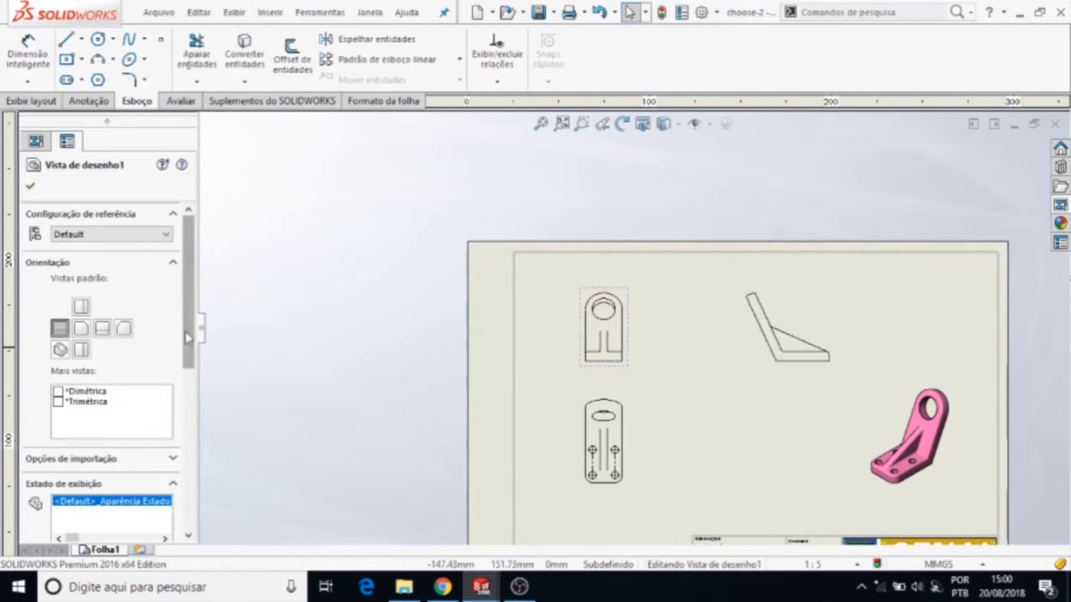
{"action": "left_click_drag", "start_coordinate": [191, 308], "coordinate": [204, 372]}
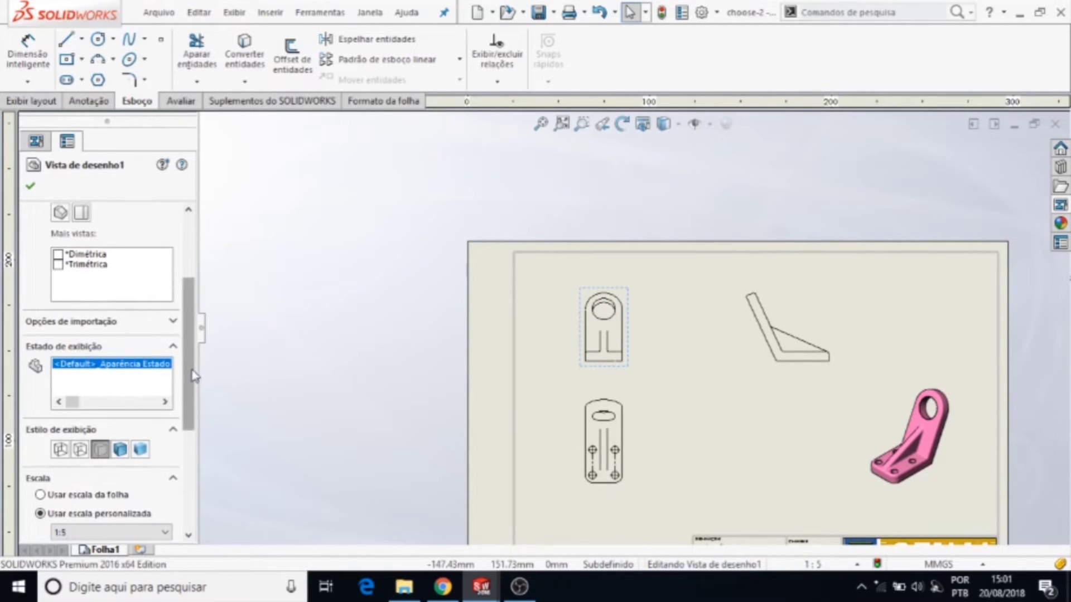
{"action": "scroll", "coordinate": [162, 418], "scroll_direction": "down", "scroll_amount": 2}
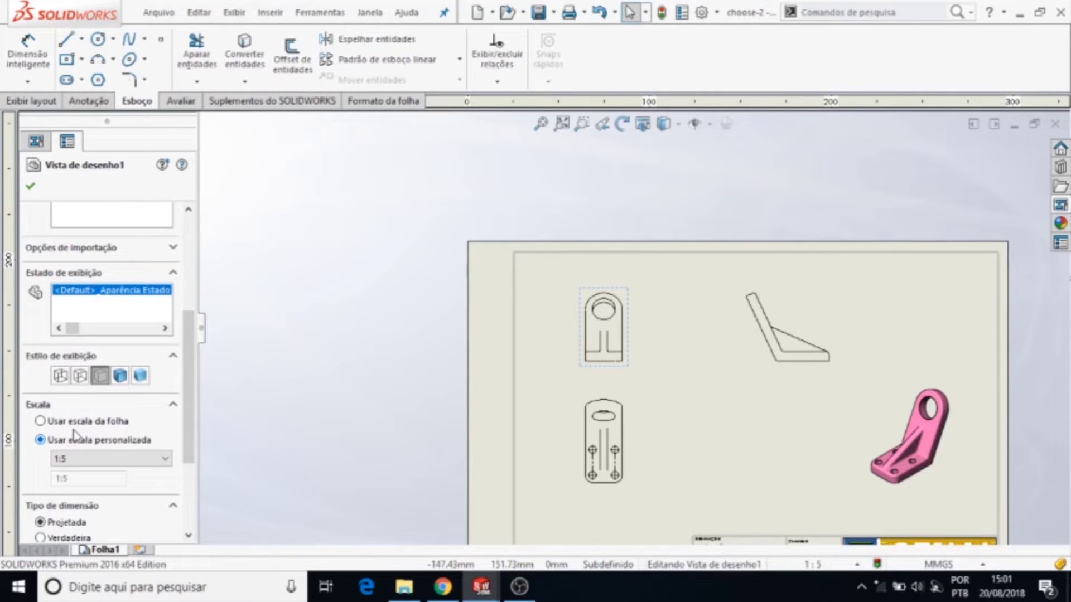
{"action": "left_click", "coordinate": [147, 460]}
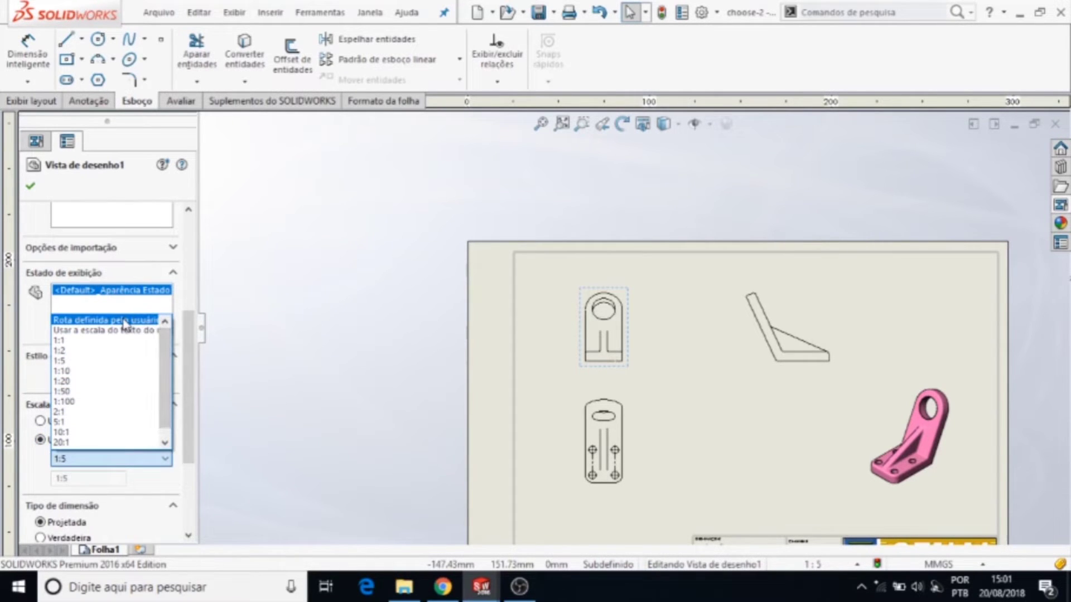
{"action": "left_click", "coordinate": [116, 322]}
{"action": "left_click", "coordinate": [81, 476]}
{"action": "type", "text": "3"}
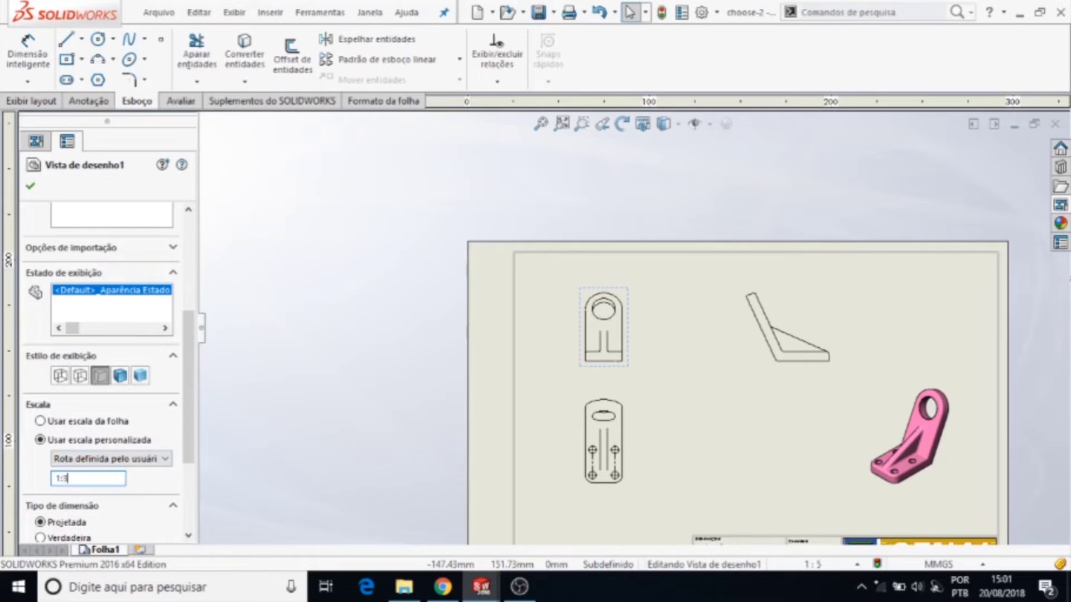
{"action": "key", "text": "Return"}
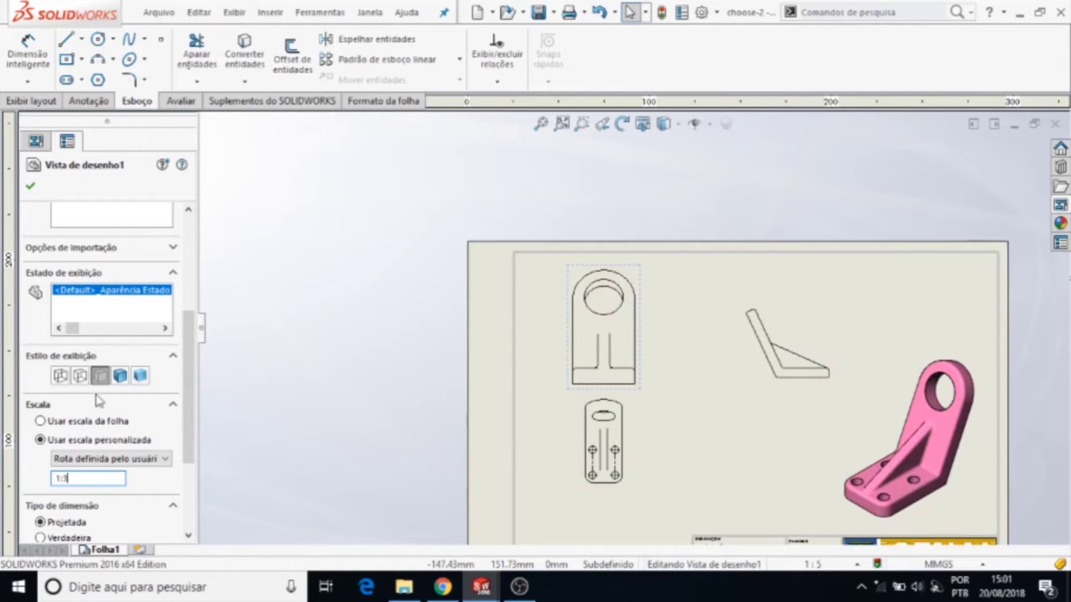
{"action": "key", "text": "Return"}
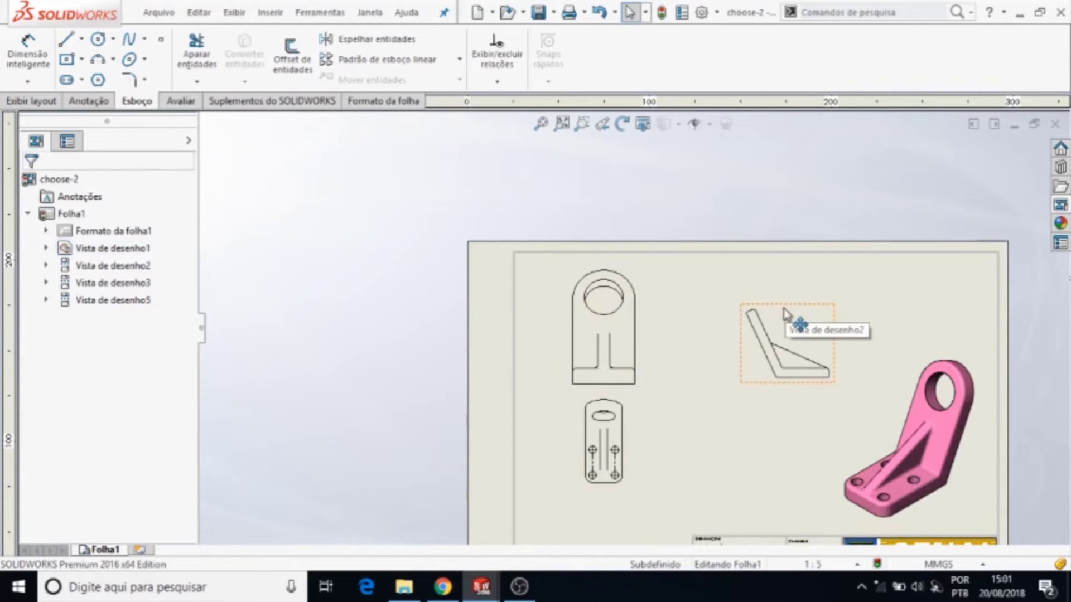
Check the side and bottom view properties, then re-apply 1:3 to the front view
{"action": "left_click", "coordinate": [787, 309]}
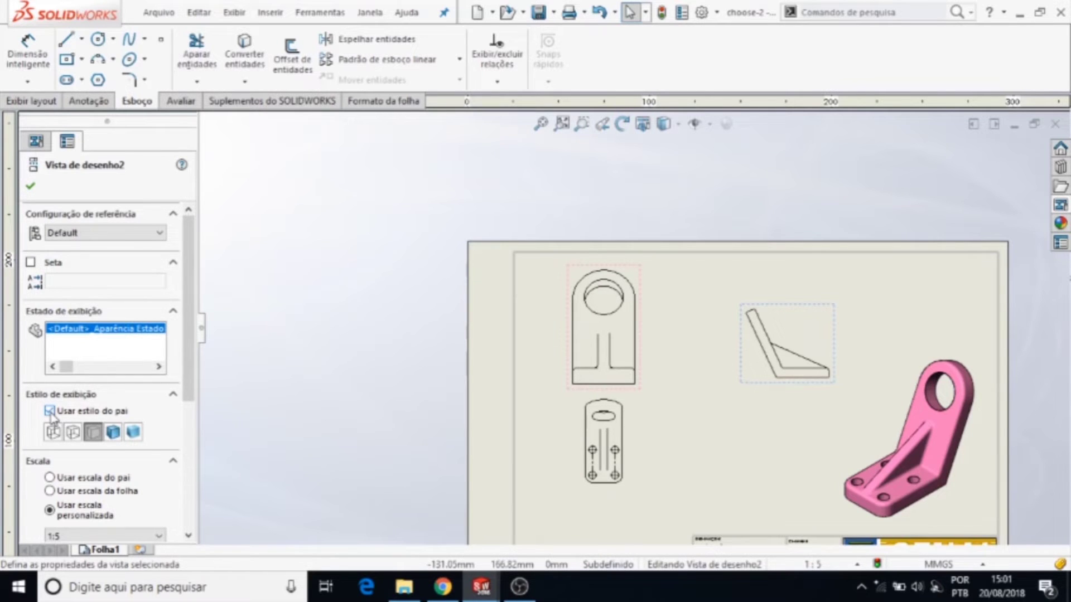
{"action": "left_click", "coordinate": [30, 187]}
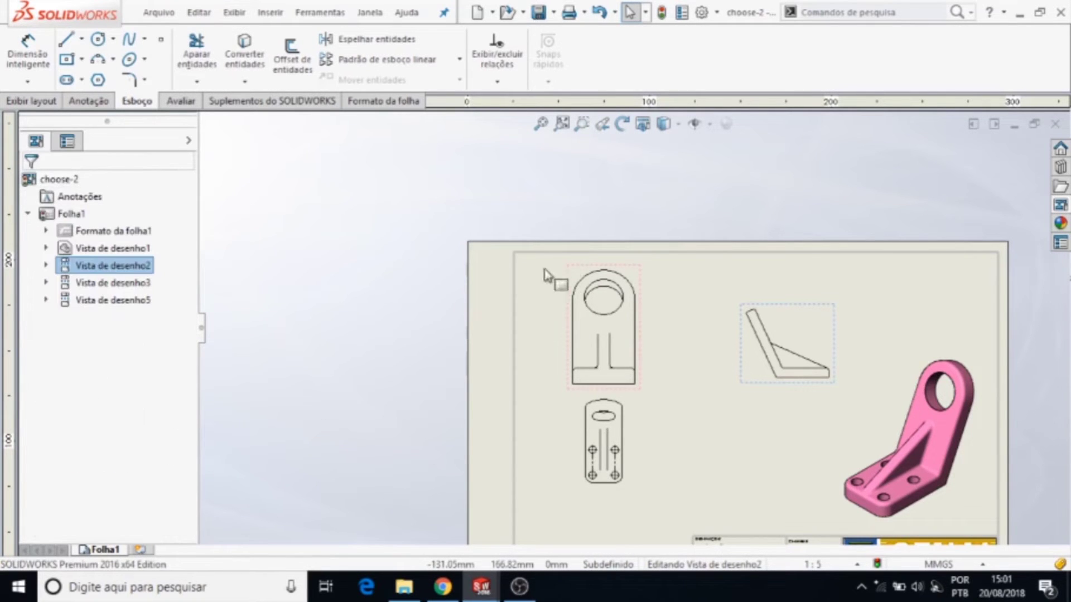
{"action": "left_click", "coordinate": [624, 418]}
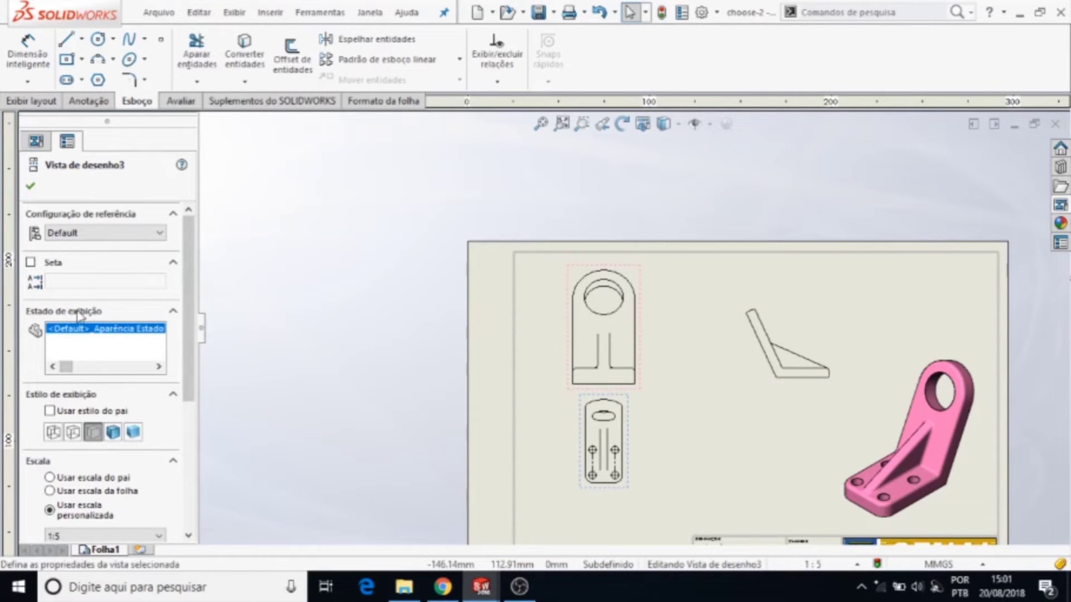
{"action": "left_click", "coordinate": [31, 187]}
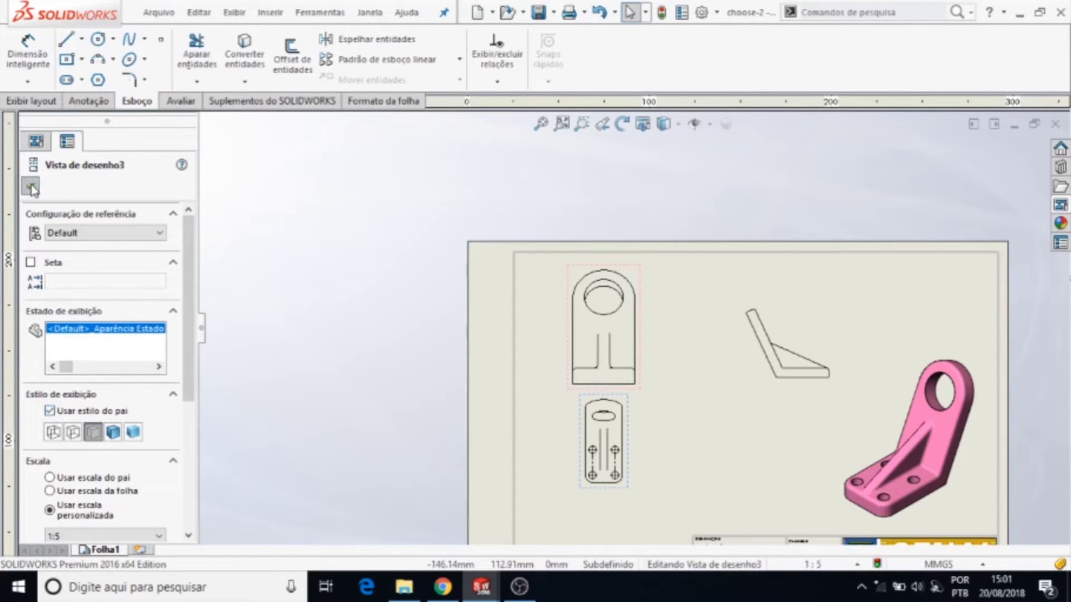
{"action": "left_click", "coordinate": [638, 309]}
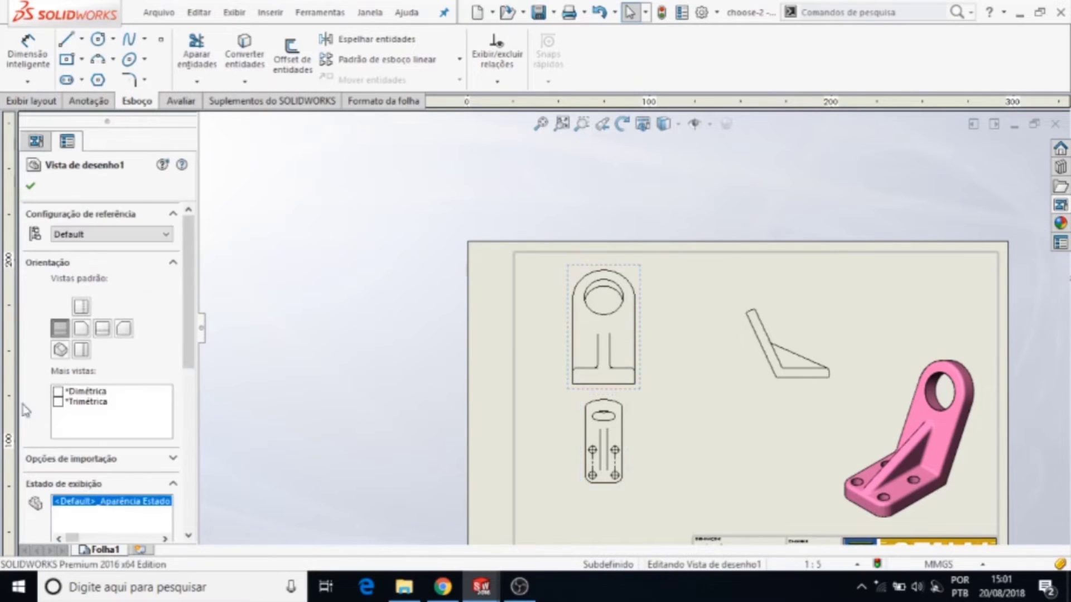
{"action": "scroll", "coordinate": [190, 440], "scroll_direction": "down", "scroll_amount": 3}
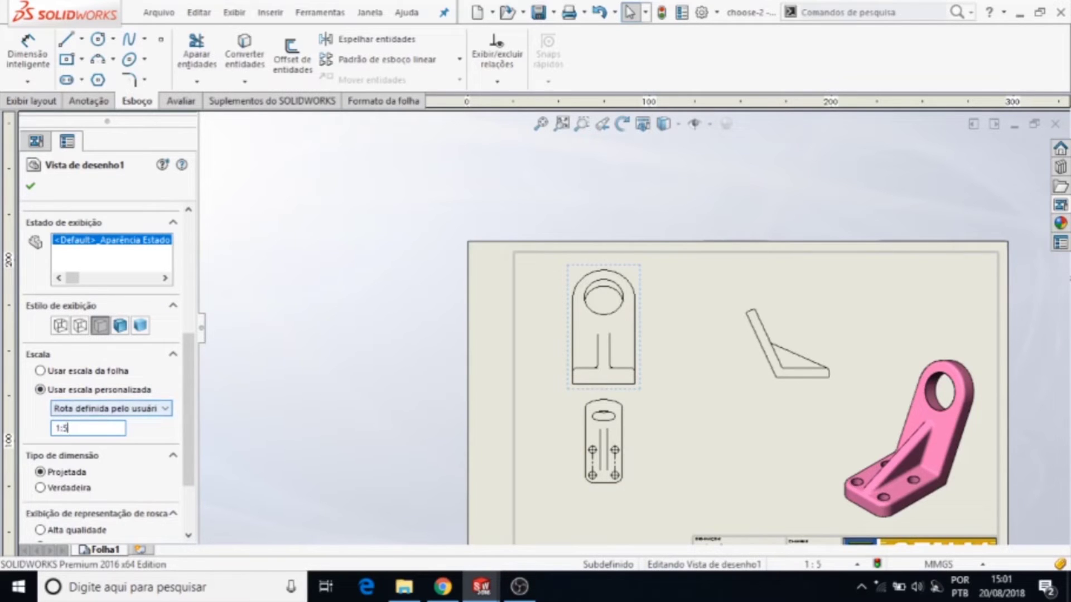
{"action": "key", "text": "Return"}
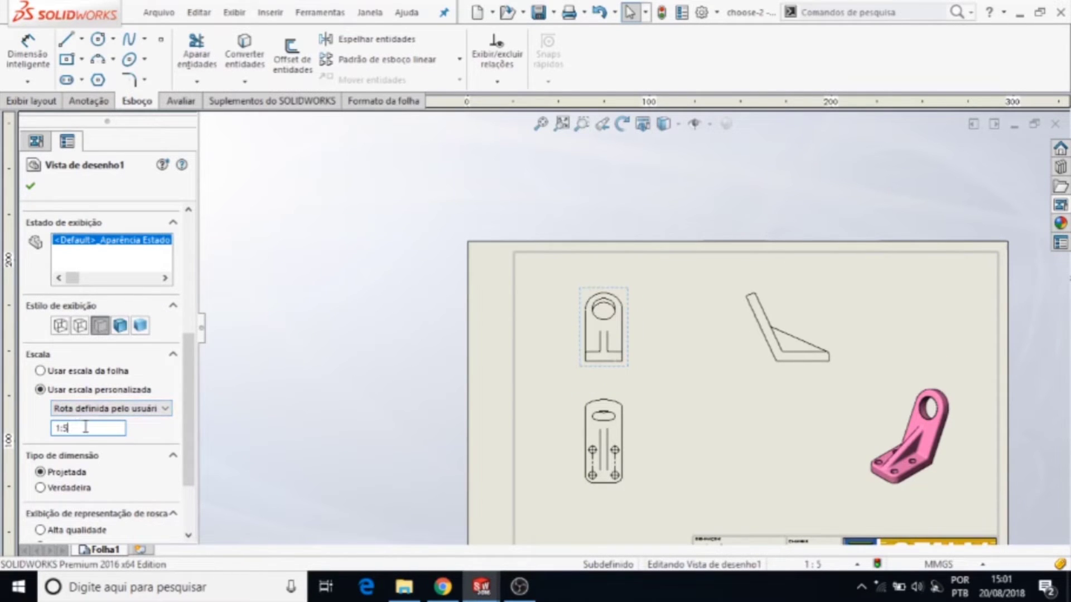
{"action": "type", "text": "3"}
{"action": "key", "text": "Return"}
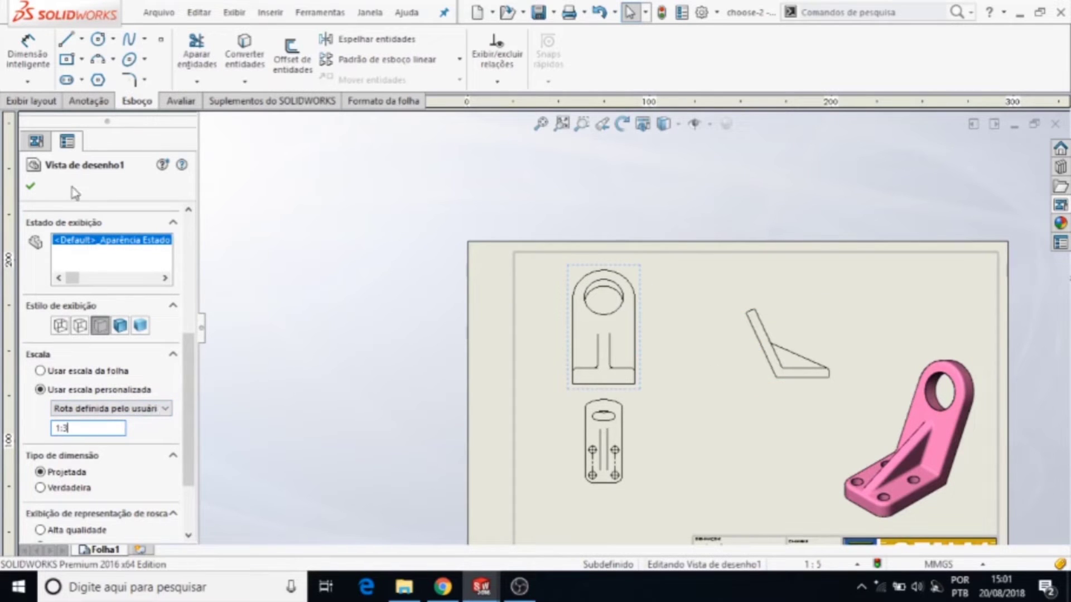
Make the angled side view and bottom view use their parent's scale
{"action": "left_click", "coordinate": [31, 187]}
{"action": "left_click", "coordinate": [754, 313]}
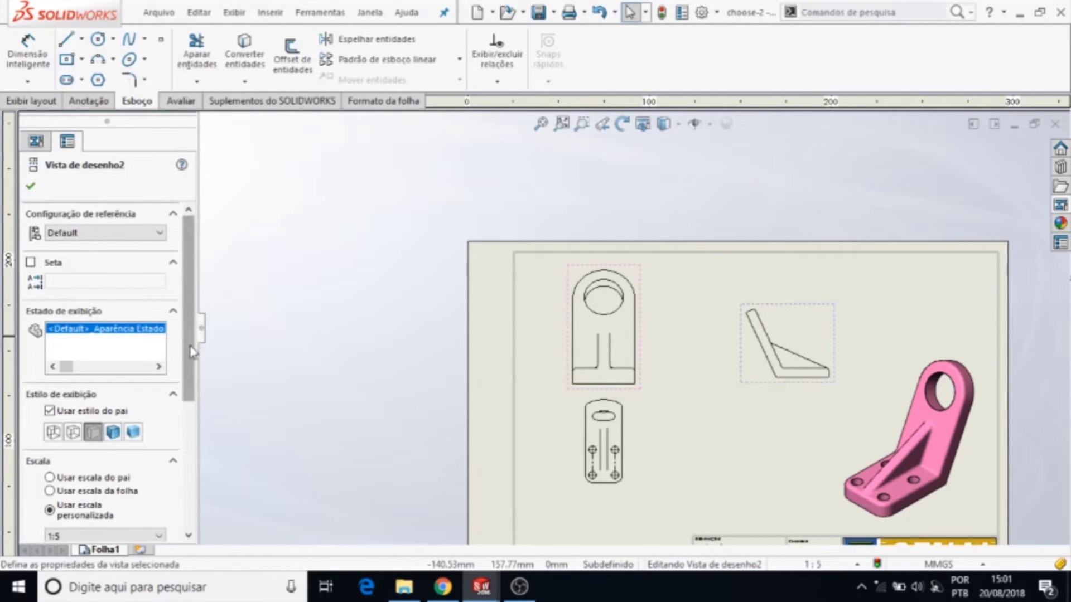
{"action": "scroll", "coordinate": [167, 379], "scroll_direction": "down", "scroll_amount": 2}
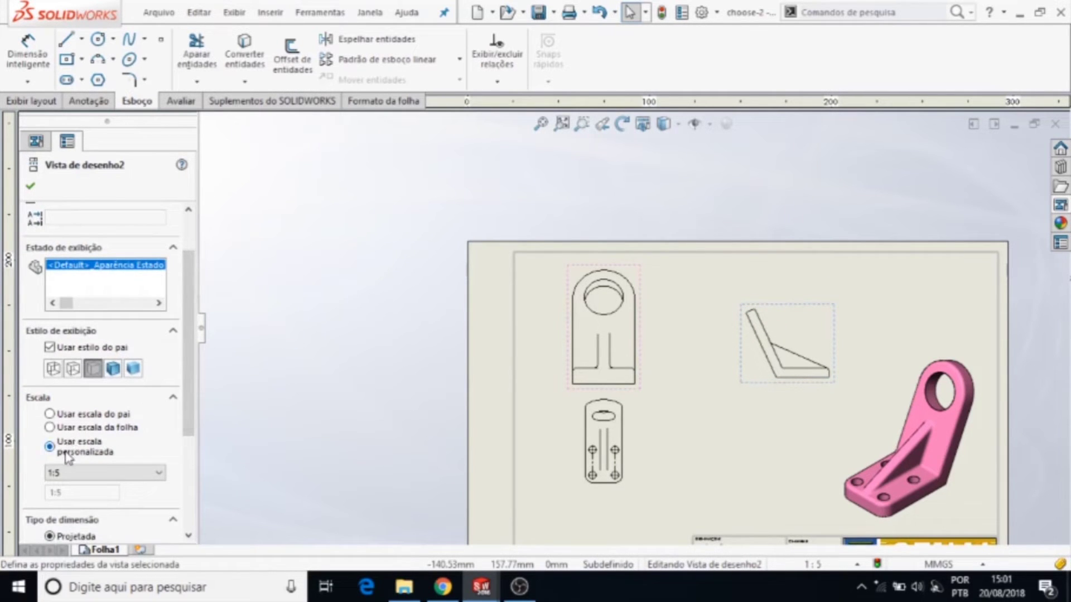
{"action": "left_click", "coordinate": [50, 414]}
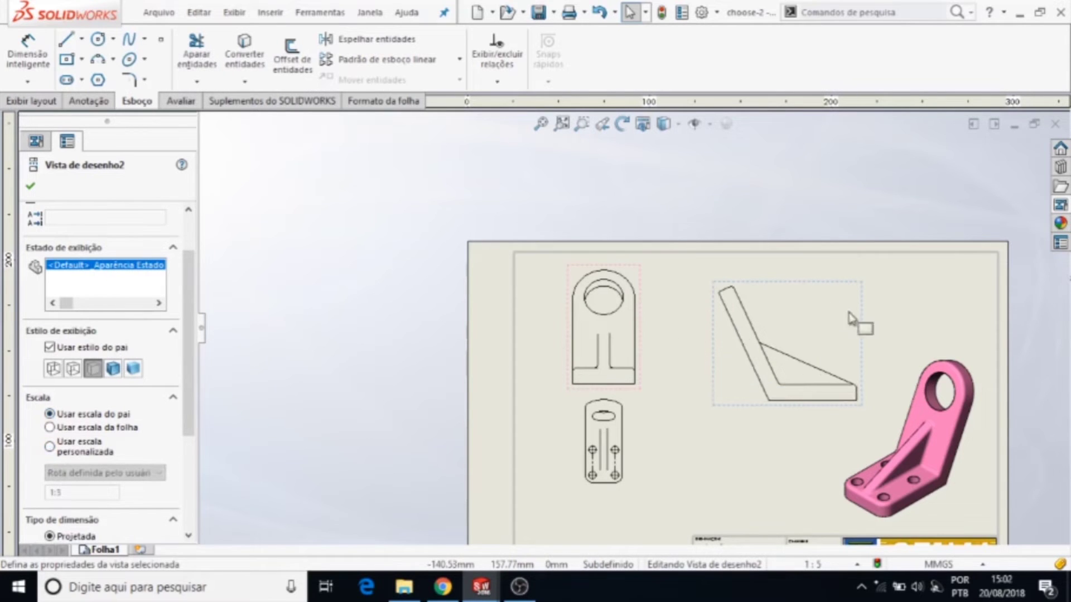
{"action": "left_click", "coordinate": [619, 440]}
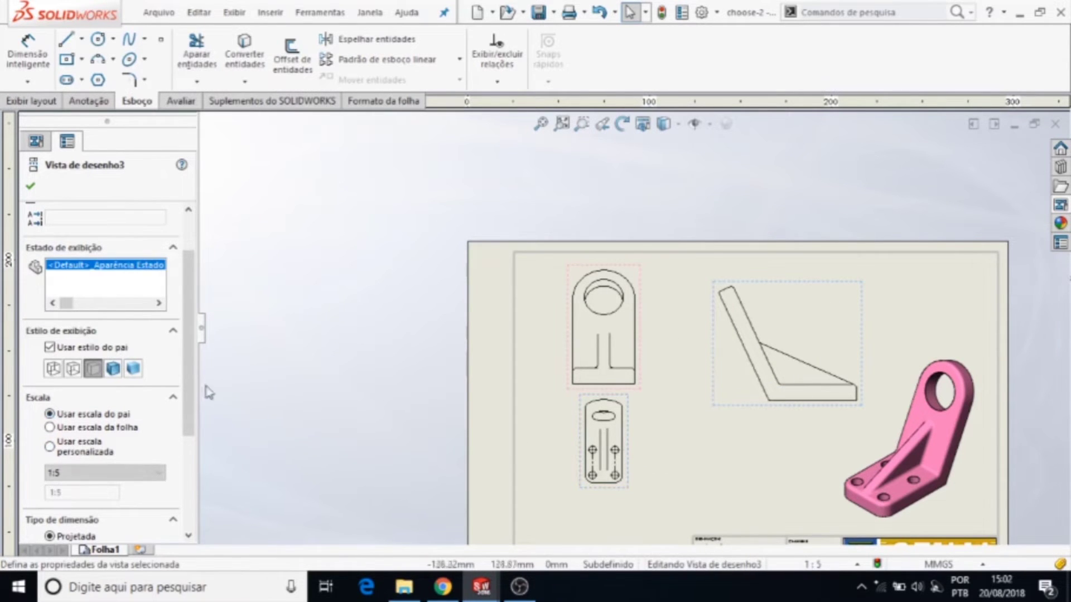
{"action": "left_click", "coordinate": [58, 415]}
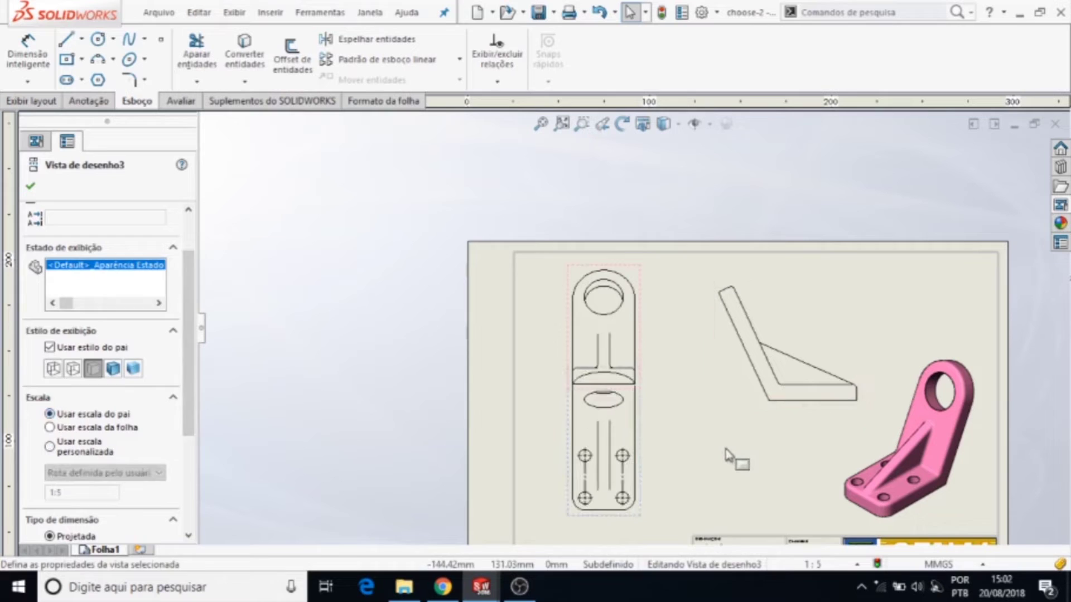
{"action": "left_click", "coordinate": [641, 434]}
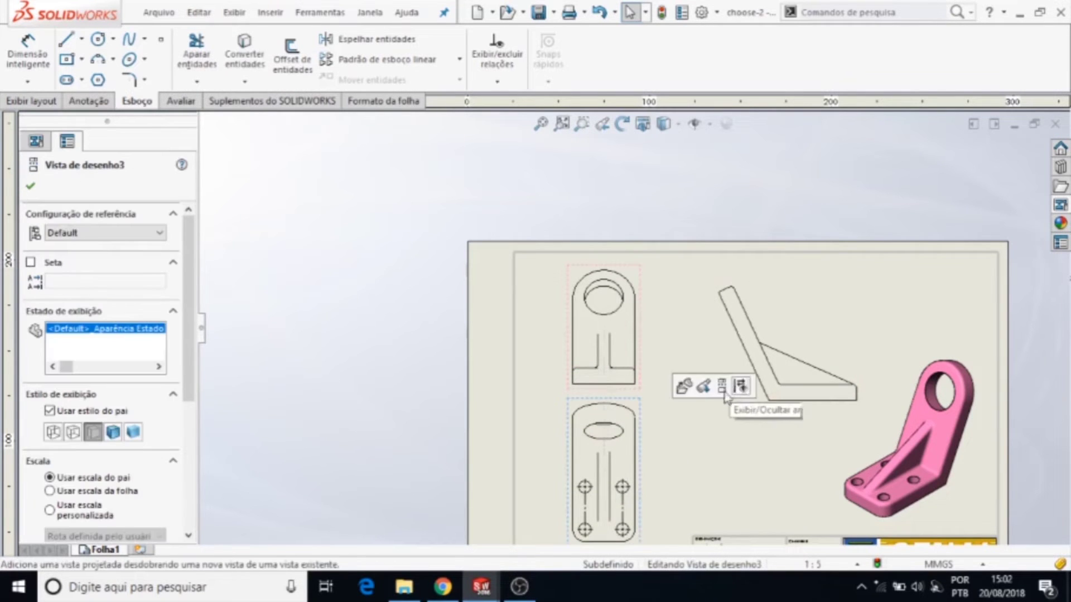
Show hidden edges as dashed lines in the bottom view
{"action": "scroll", "coordinate": [708, 403], "scroll_direction": "up", "scroll_amount": 3}
{"action": "scroll", "coordinate": [701, 406], "scroll_direction": "down", "scroll_amount": 1}
{"action": "scroll", "coordinate": [614, 401], "scroll_direction": "down", "scroll_amount": 1}
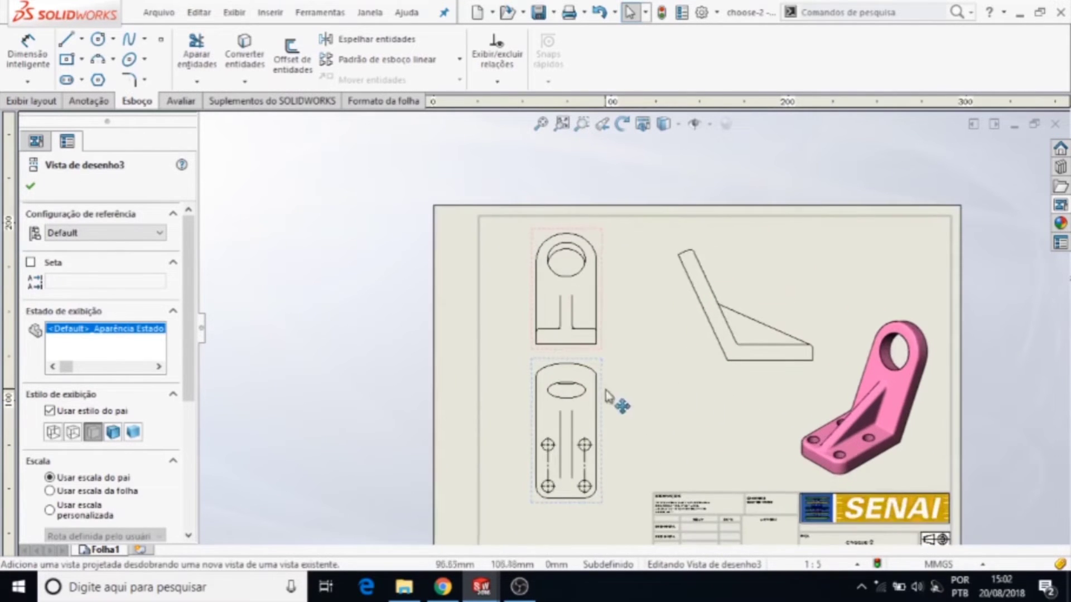
{"action": "scroll", "coordinate": [594, 449], "scroll_direction": "down", "scroll_amount": 2}
{"action": "scroll", "coordinate": [594, 448], "scroll_direction": "down", "scroll_amount": 2}
{"action": "scroll", "coordinate": [613, 446], "scroll_direction": "up", "scroll_amount": 3}
{"action": "scroll", "coordinate": [610, 424], "scroll_direction": "up", "scroll_amount": 1}
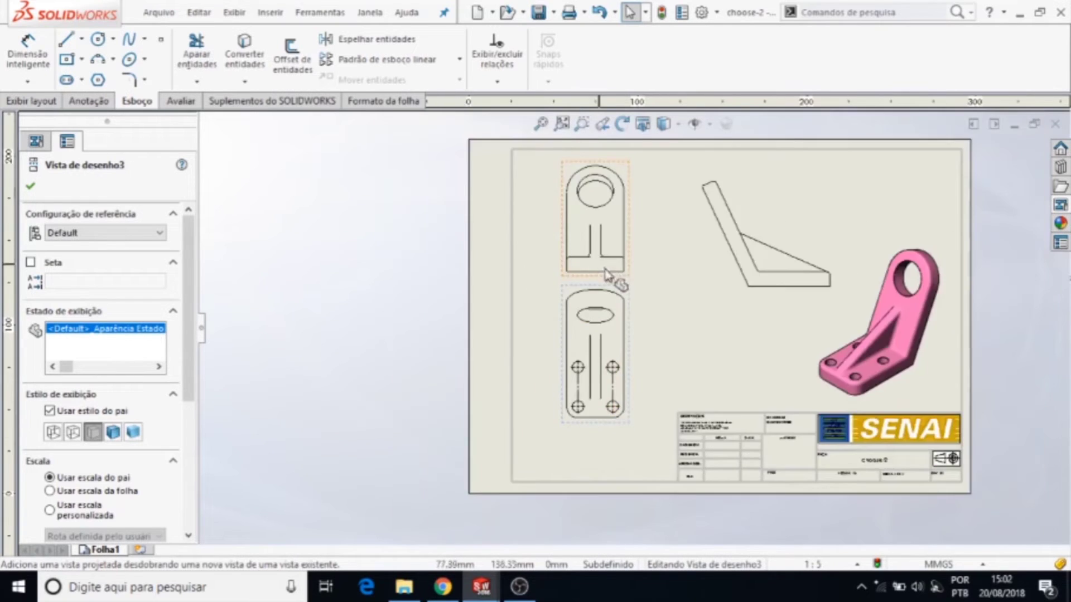
{"action": "scroll", "coordinate": [614, 278], "scroll_direction": "down", "scroll_amount": 4}
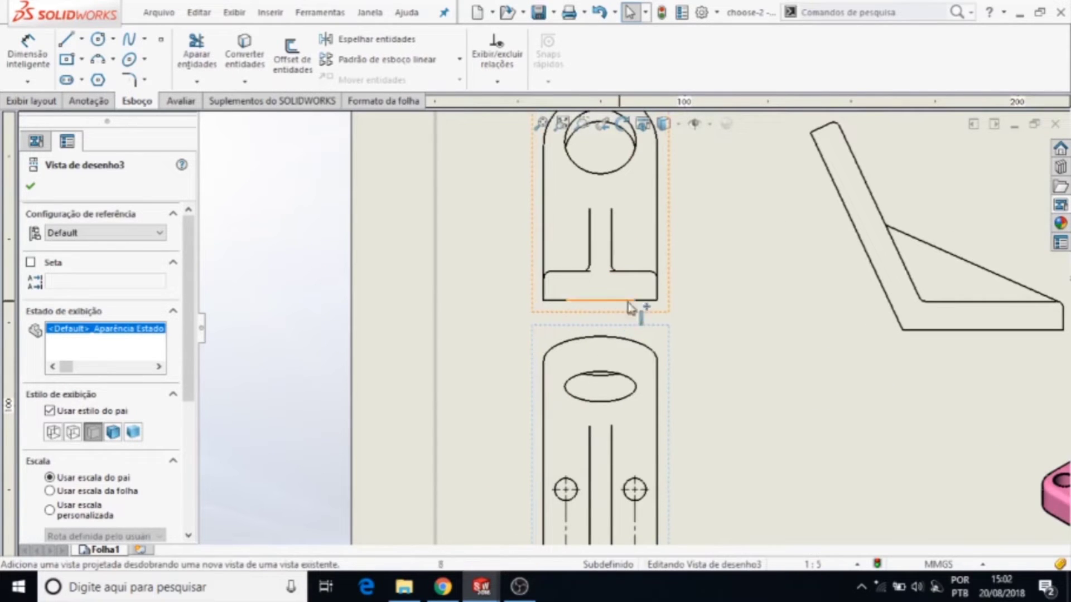
{"action": "left_click", "coordinate": [74, 433]}
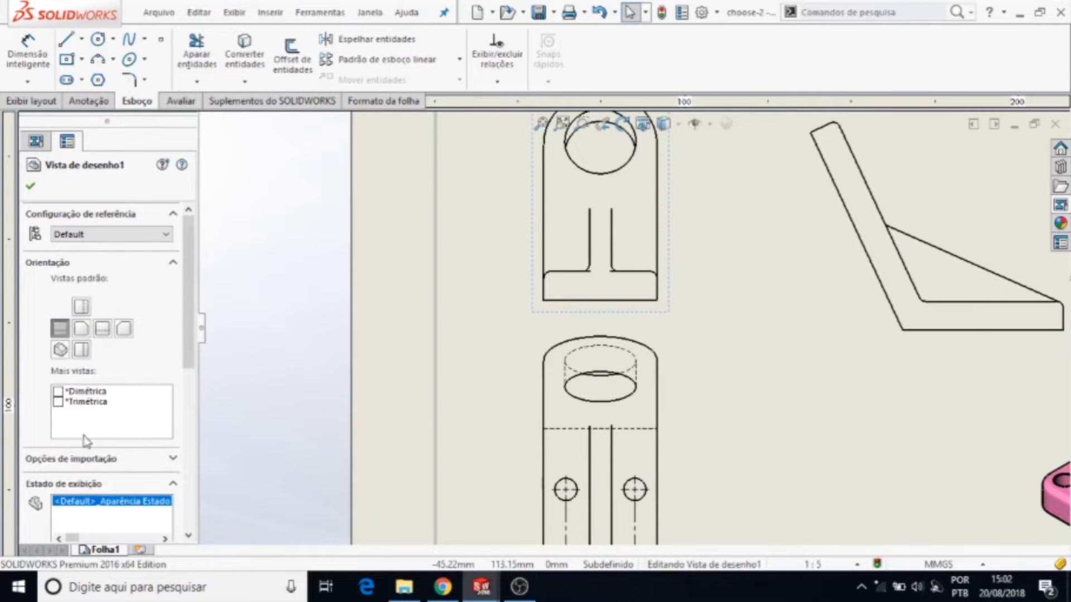
Show hidden lines as dashes in the front view and return the drawing to 1:5 scale
{"action": "scroll", "coordinate": [85, 440], "scroll_direction": "down", "scroll_amount": 5}
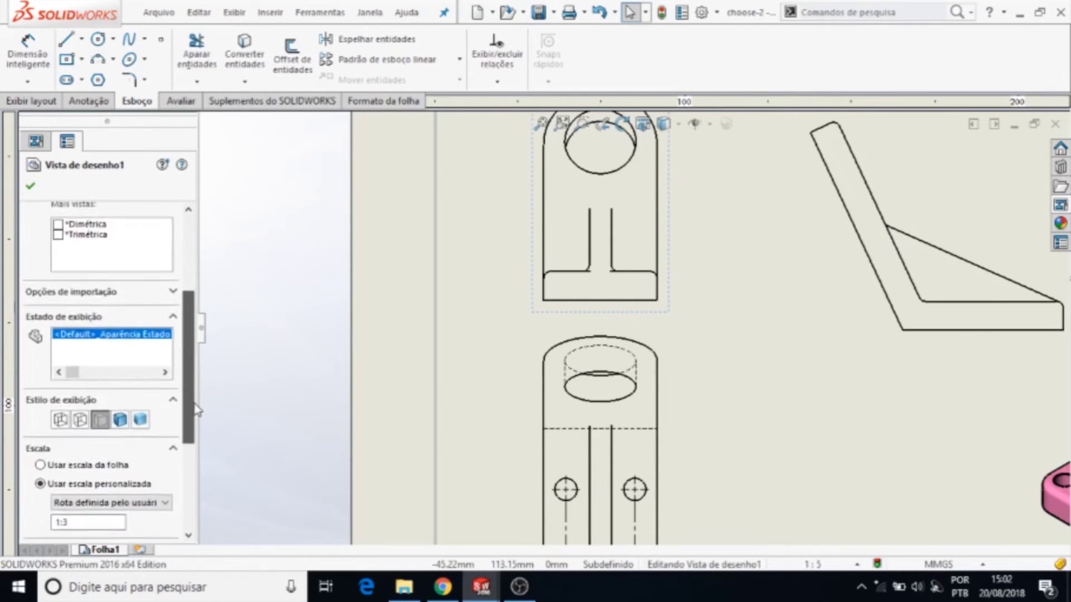
{"action": "left_click", "coordinate": [81, 417]}
{"action": "scroll", "coordinate": [836, 358], "scroll_direction": "up", "scroll_amount": 3}
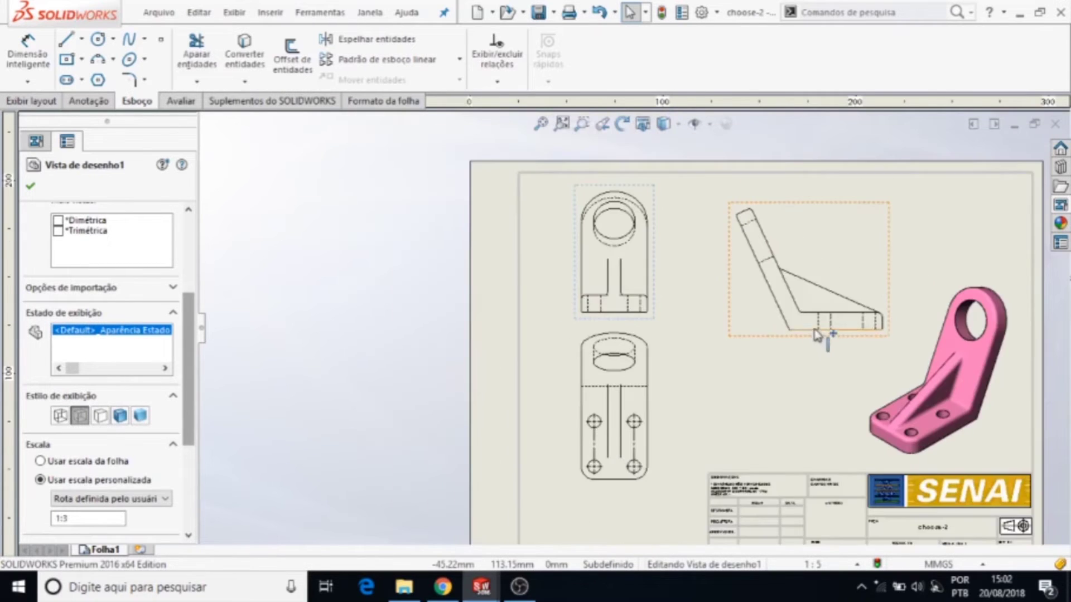
{"action": "scroll", "coordinate": [815, 335], "scroll_direction": "up", "scroll_amount": 1}
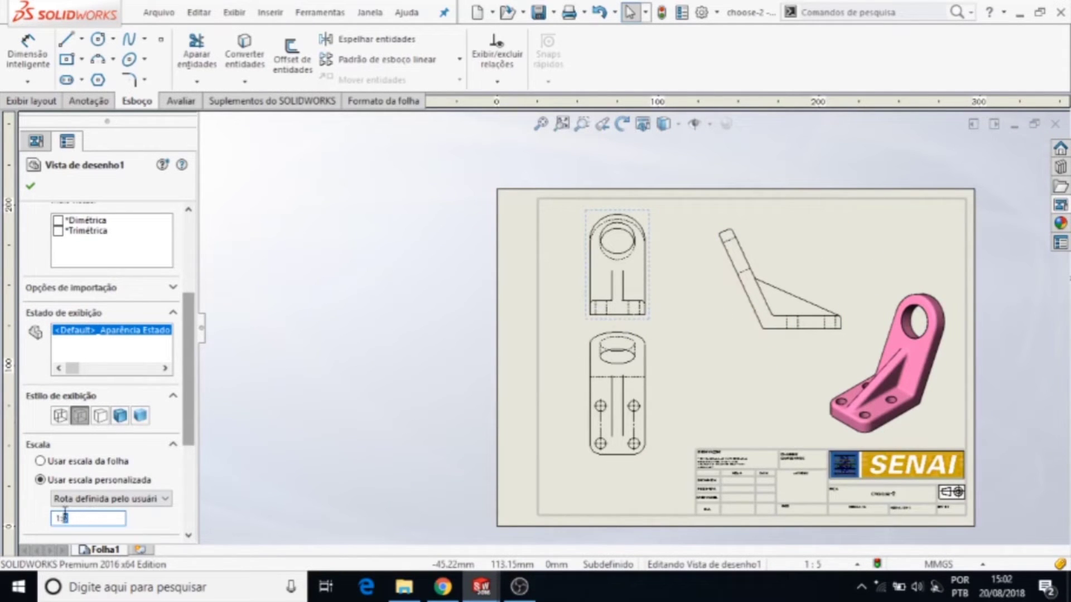
{"action": "type", "text": "5"}
{"action": "key", "text": "Return"}
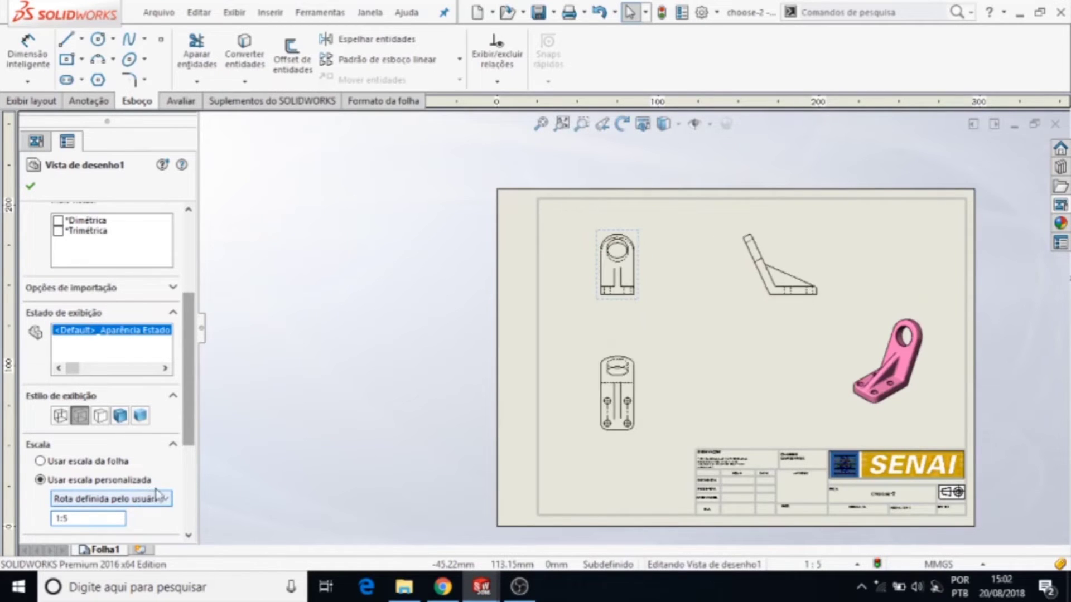
{"action": "scroll", "coordinate": [772, 306], "scroll_direction": "down", "scroll_amount": 2}
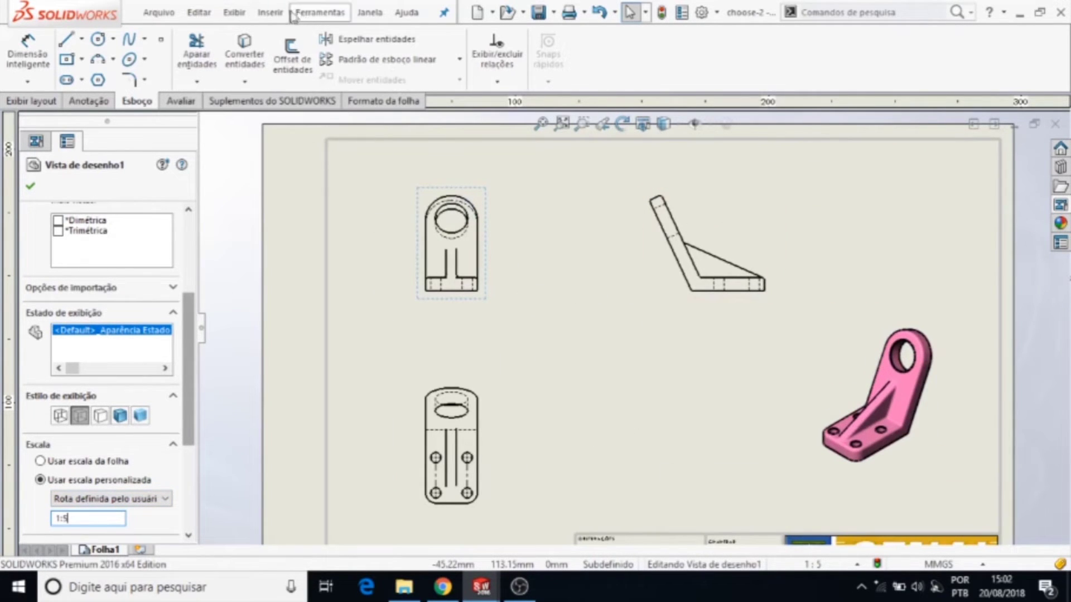
{"action": "left_click", "coordinate": [270, 12]}
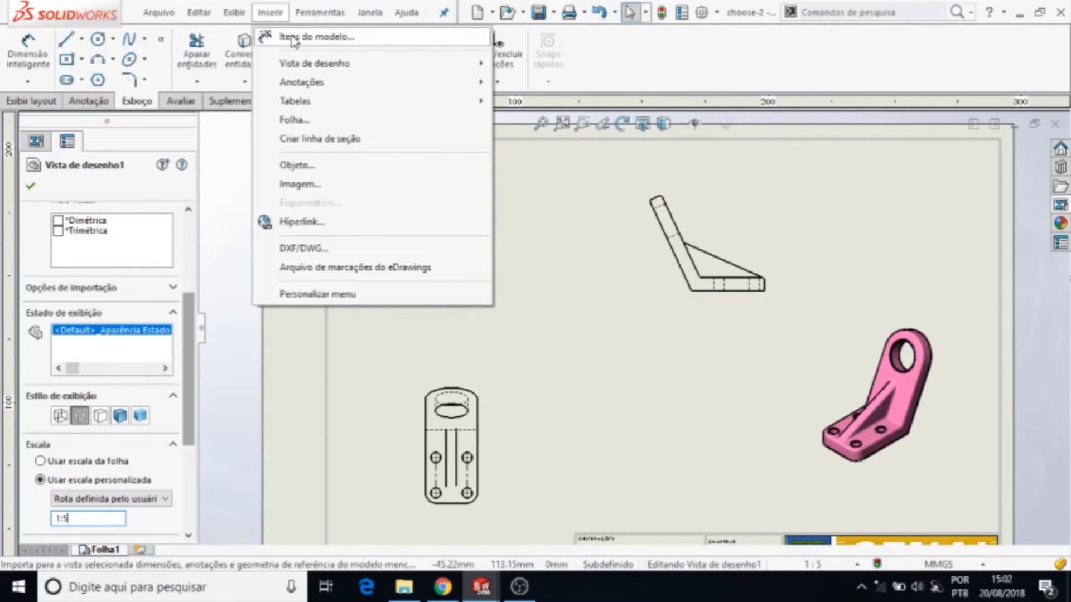
Import model items from 'Todo o modelo' into all drawing views
{"action": "left_click", "coordinate": [293, 38]}
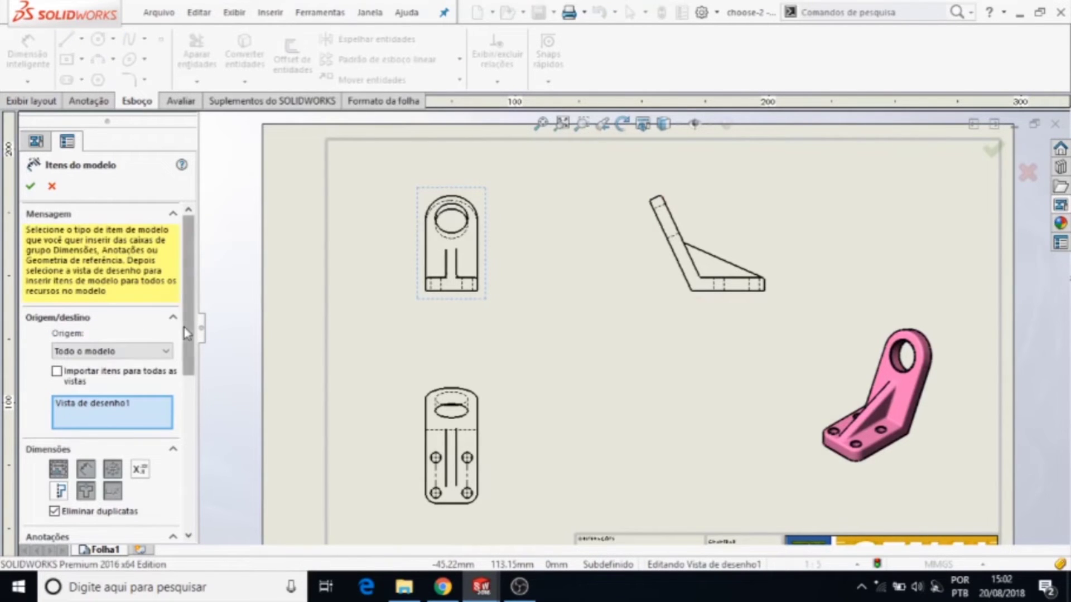
{"action": "left_click", "coordinate": [69, 404]}
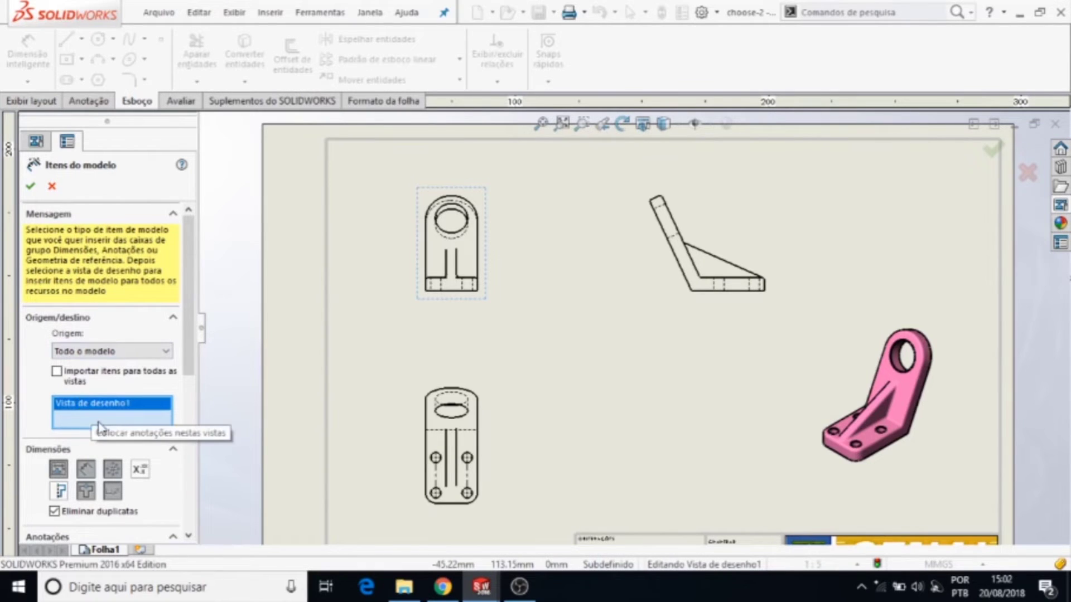
{"action": "key", "text": "Delete"}
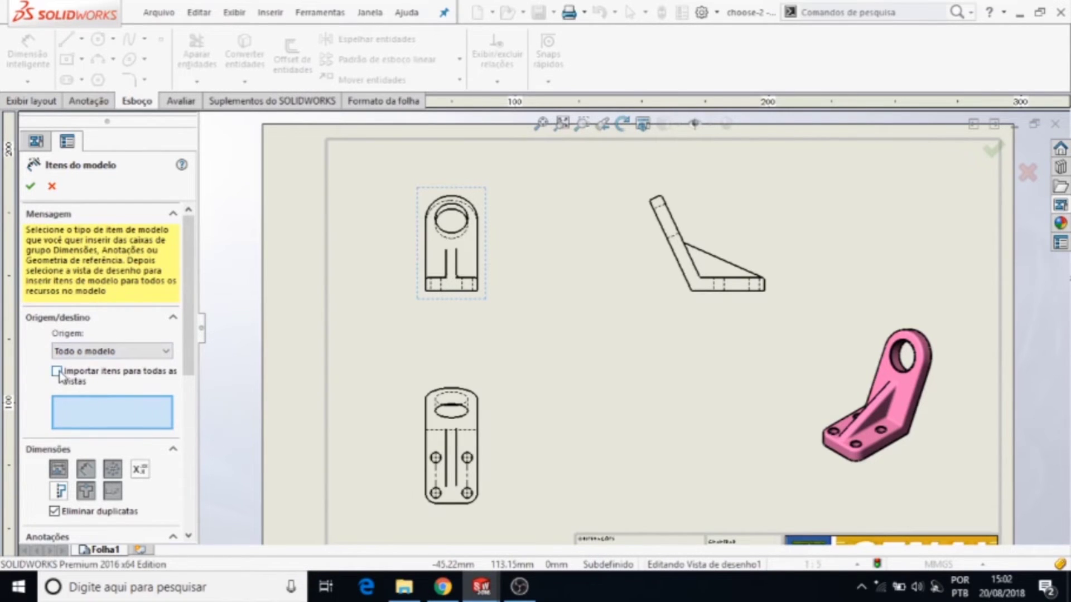
{"action": "left_click", "coordinate": [57, 372]}
{"action": "left_click", "coordinate": [166, 351]}
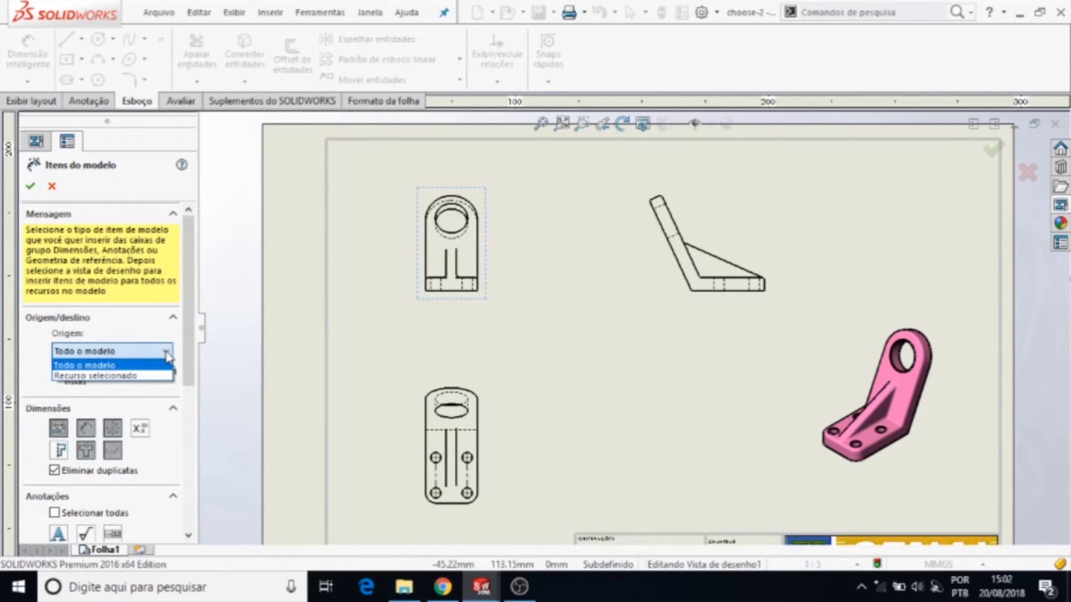
{"action": "left_click", "coordinate": [117, 364]}
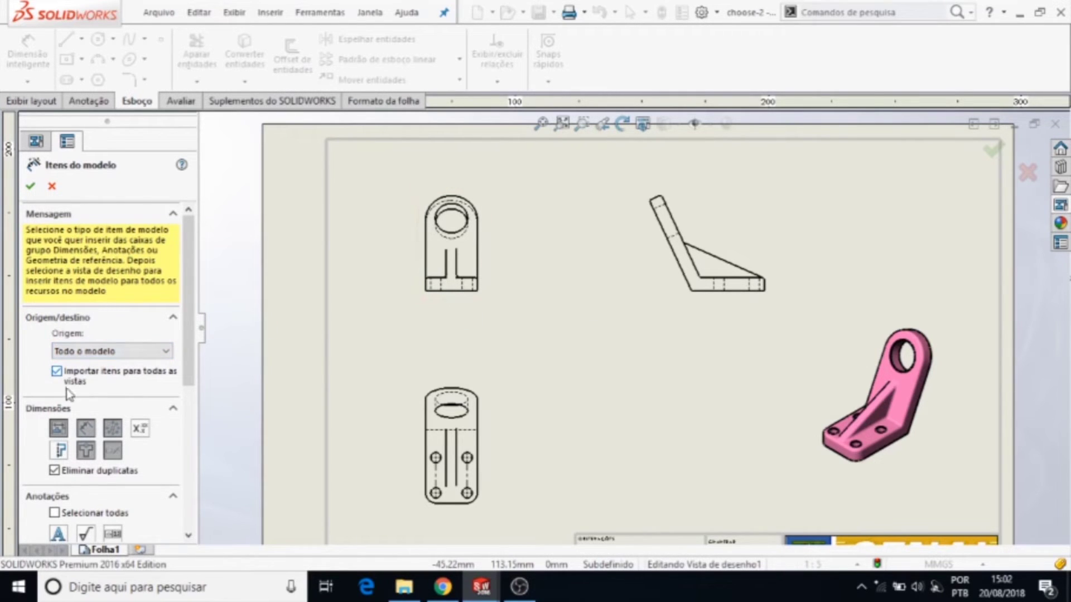
{"action": "mouse_move", "coordinate": [187, 357]}
{"action": "left_mouse_down"}
{"action": "mouse_move", "coordinate": [192, 481]}
{"action": "mouse_move", "coordinate": [181, 252]}
{"action": "left_mouse_up"}
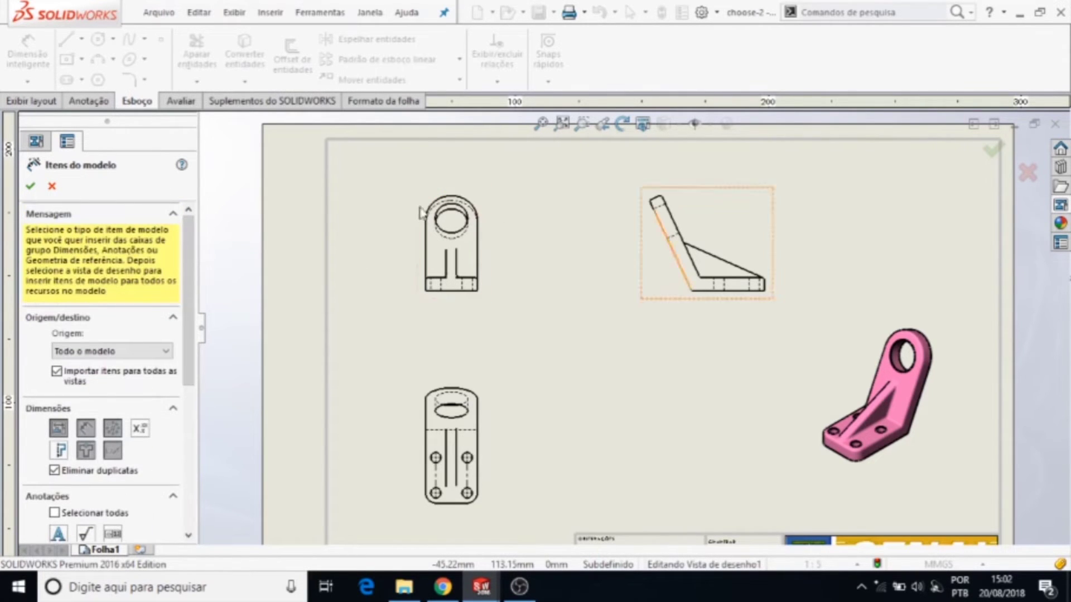
{"action": "left_click", "coordinate": [30, 187]}
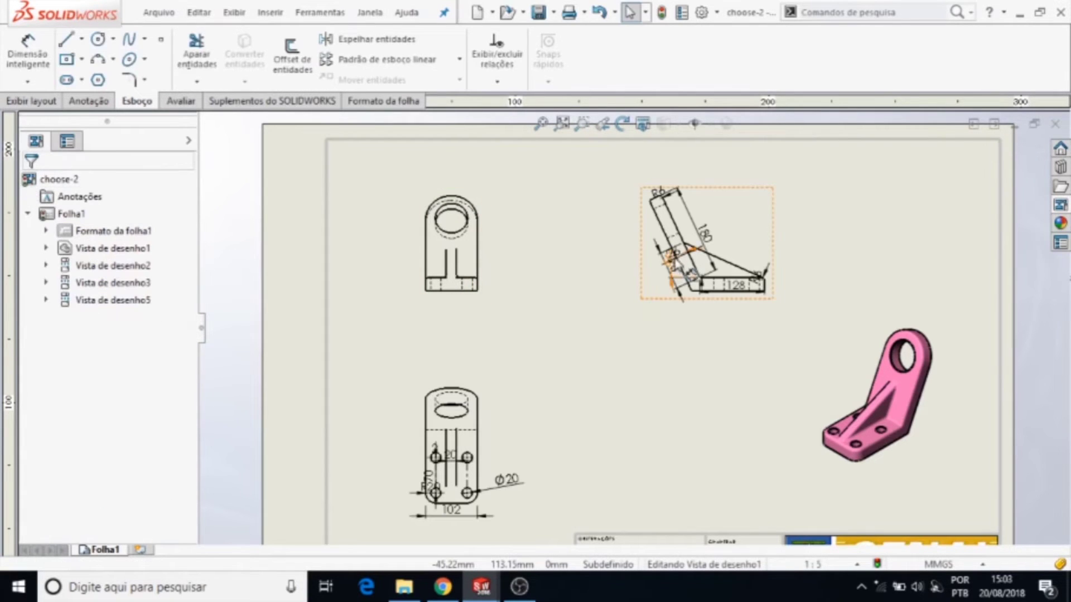
{"action": "scroll", "coordinate": [453, 529], "scroll_direction": "down", "scroll_amount": 3}
Drag the R20, 70, 102 and 20 dimensions clear of the bottom view
{"action": "left_click", "coordinate": [579, 437]}
{"action": "left_click_drag", "start_coordinate": [418, 460], "coordinate": [312, 444]}
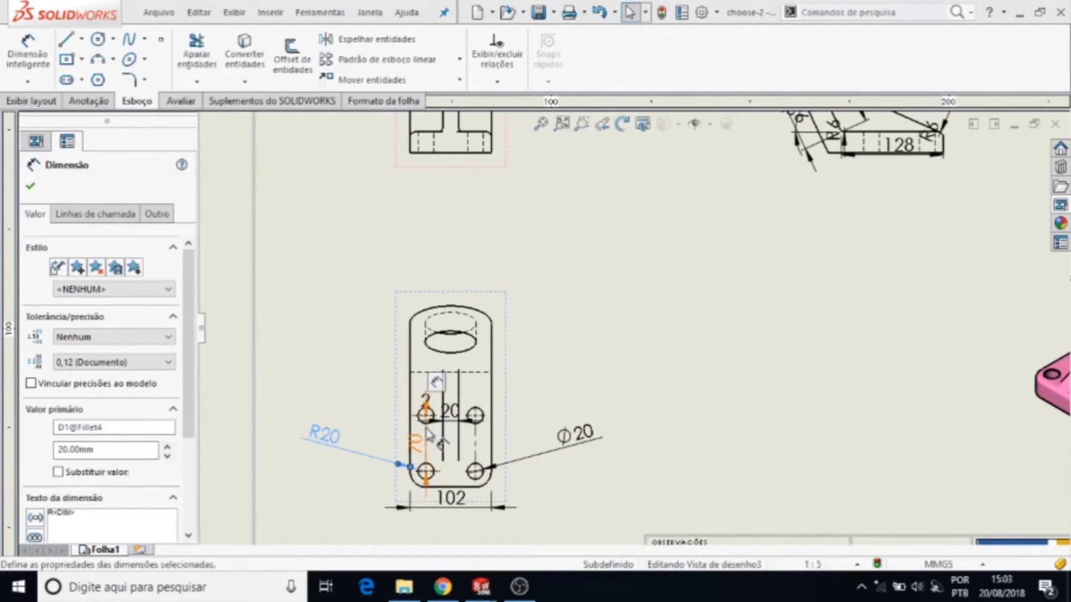
{"action": "left_click_drag", "start_coordinate": [428, 441], "coordinate": [385, 441]}
{"action": "left_click_drag", "start_coordinate": [451, 498], "coordinate": [453, 519]}
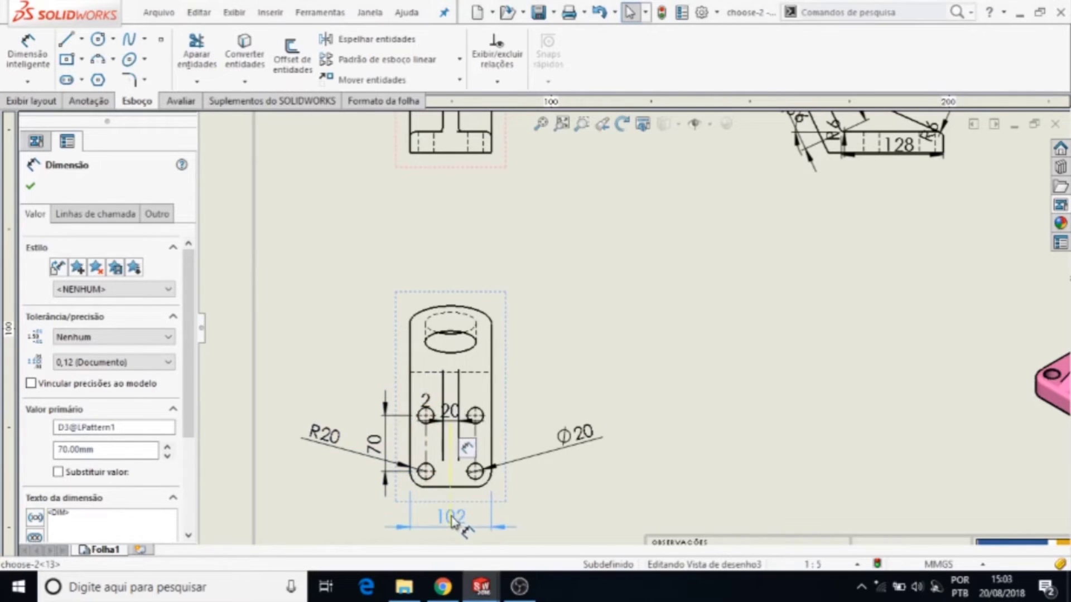
{"action": "scroll", "coordinate": [363, 428], "scroll_direction": "down", "scroll_amount": 2}
{"action": "mouse_move", "coordinate": [491, 410]}
{"action": "left_mouse_down"}
{"action": "mouse_move", "coordinate": [495, 215]}
{"action": "mouse_move", "coordinate": [492, 531]}
{"action": "left_mouse_up"}
{"action": "scroll", "coordinate": [492, 529], "scroll_direction": "up", "scroll_amount": 2}
{"action": "scroll", "coordinate": [494, 518], "scroll_direction": "down", "scroll_amount": 1}
{"action": "mouse_move", "coordinate": [583, 448]}
{"action": "left_mouse_down"}
{"action": "mouse_move", "coordinate": [605, 460]}
{"action": "mouse_move", "coordinate": [578, 430]}
{"action": "left_mouse_up"}
Delete the stray 2 dimension
{"action": "left_click", "coordinate": [580, 431]}
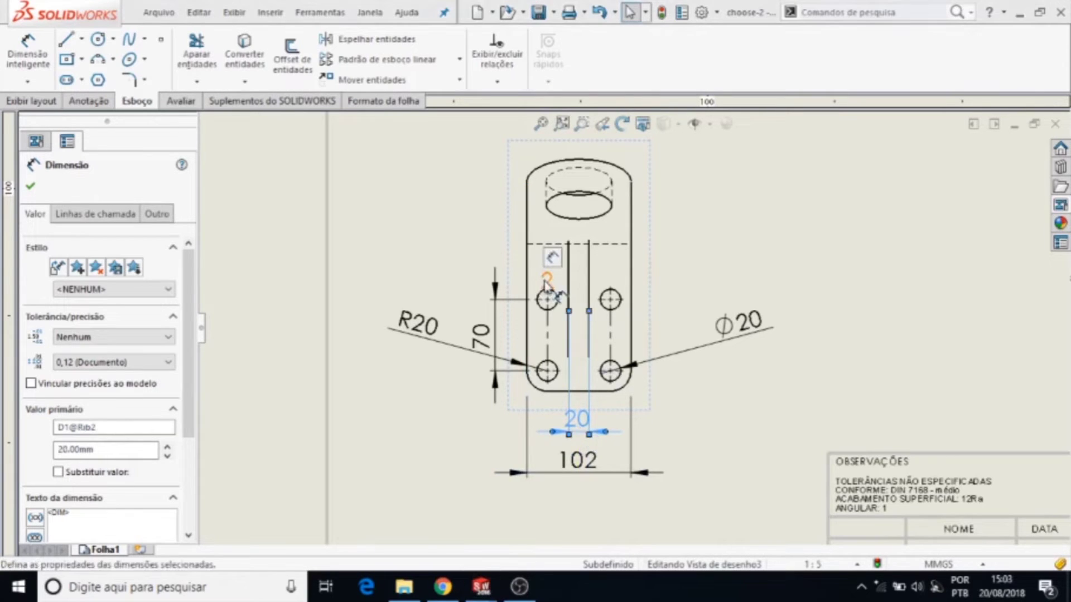
{"action": "left_click", "coordinate": [484, 259]}
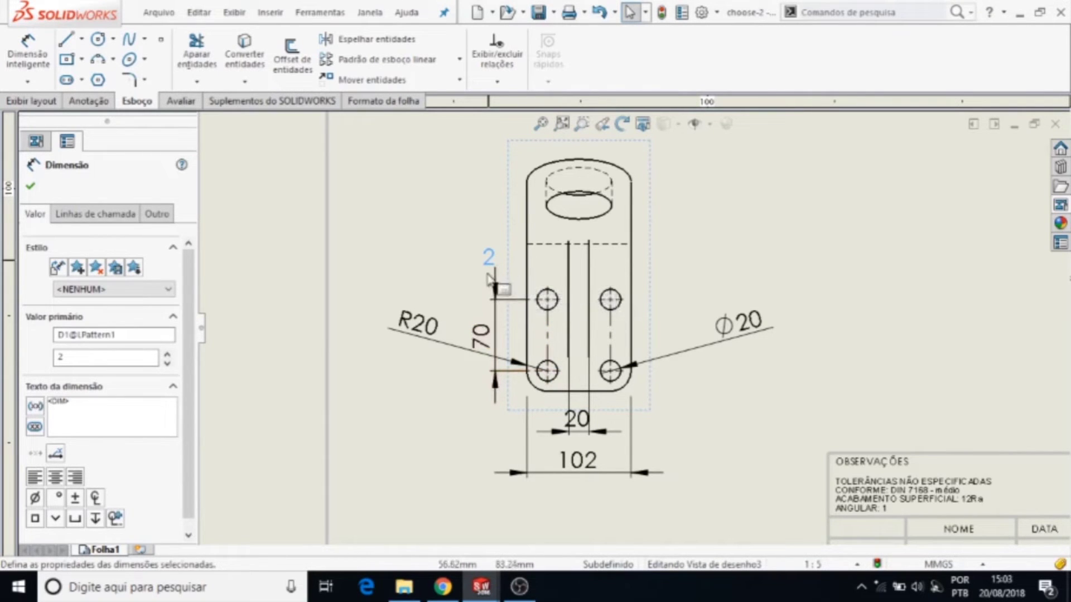
{"action": "key", "text": "Delete"}
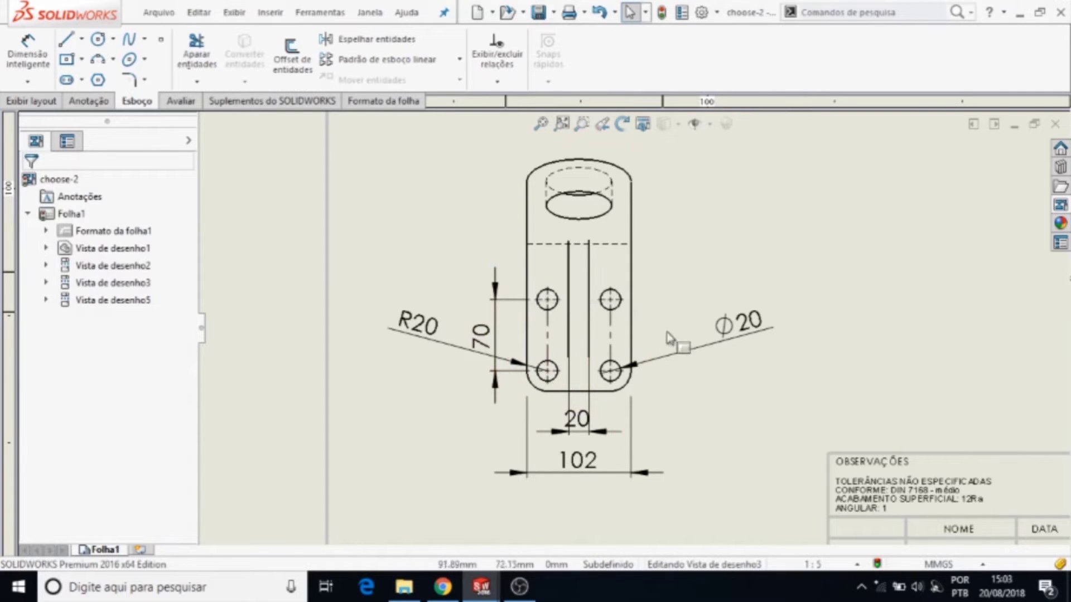
{"action": "scroll", "coordinate": [669, 265], "scroll_direction": "up", "scroll_amount": 2}
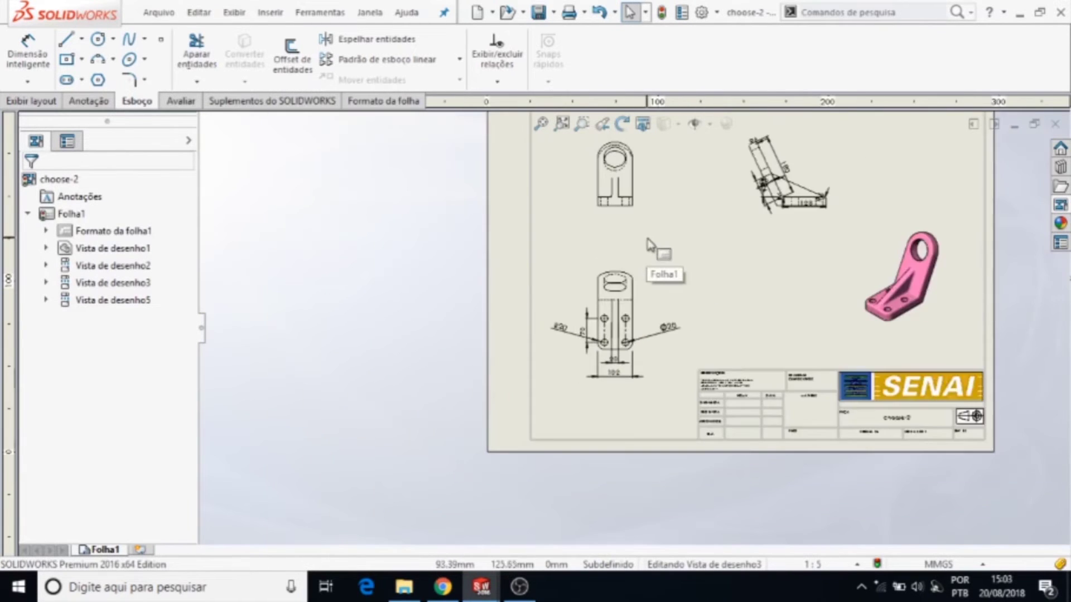
Move the 180, 26 and 76 dimensions clear and shorten the 76 extension lines
{"action": "scroll", "coordinate": [770, 216], "scroll_direction": "down", "scroll_amount": 3}
{"action": "scroll", "coordinate": [803, 212], "scroll_direction": "down", "scroll_amount": 2}
{"action": "scroll", "coordinate": [806, 209], "scroll_direction": "down", "scroll_amount": 2}
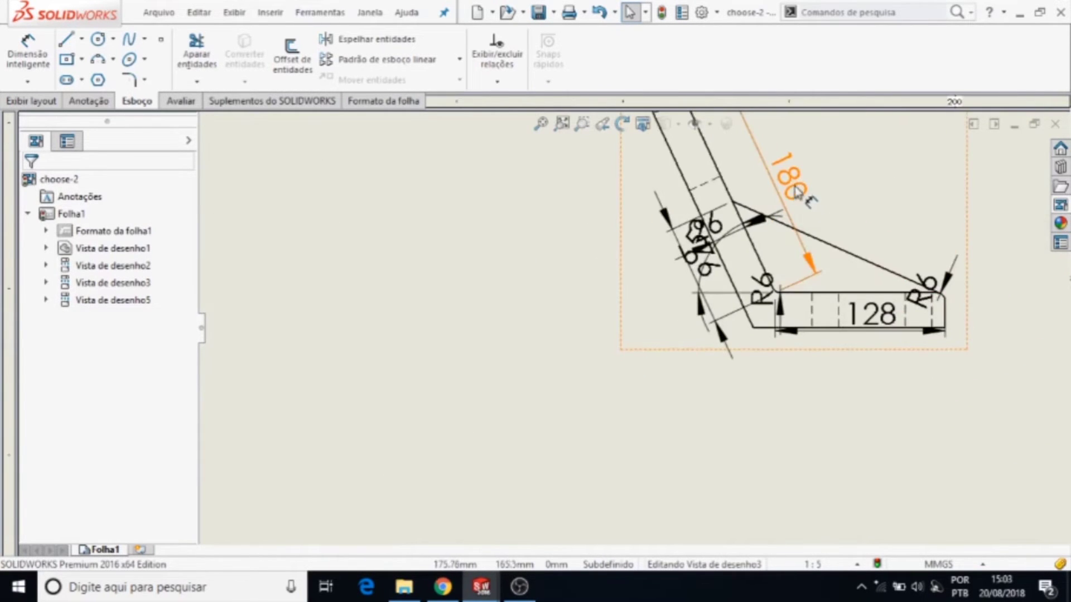
{"action": "scroll", "coordinate": [806, 211], "scroll_direction": "up", "scroll_amount": 1}
{"action": "left_click", "coordinate": [774, 219]}
{"action": "mouse_move", "coordinate": [774, 219]}
{"action": "left_mouse_down"}
{"action": "mouse_move", "coordinate": [597, 286]}
{"action": "mouse_move", "coordinate": [648, 248]}
{"action": "left_mouse_up"}
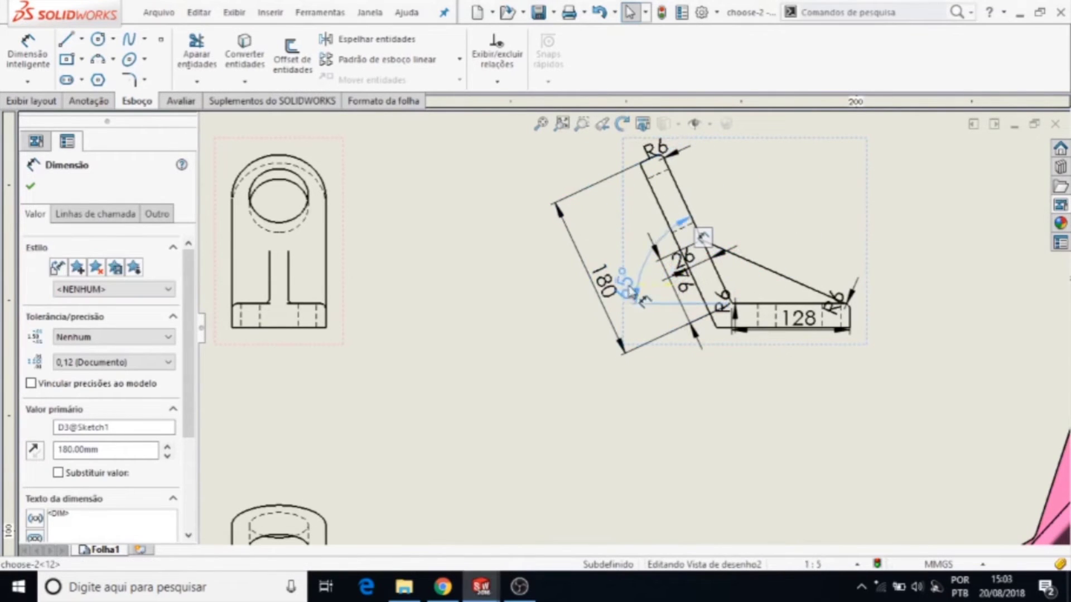
{"action": "left_click_drag", "start_coordinate": [681, 258], "coordinate": [620, 151]}
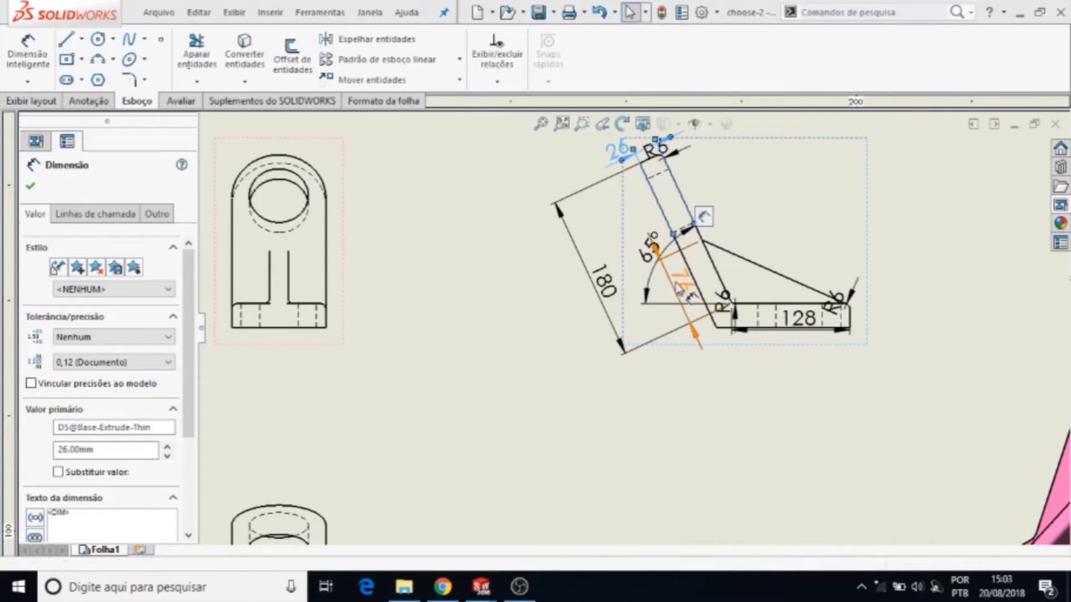
{"action": "left_click_drag", "start_coordinate": [676, 287], "coordinate": [633, 298]}
{"action": "left_click", "coordinate": [602, 304]}
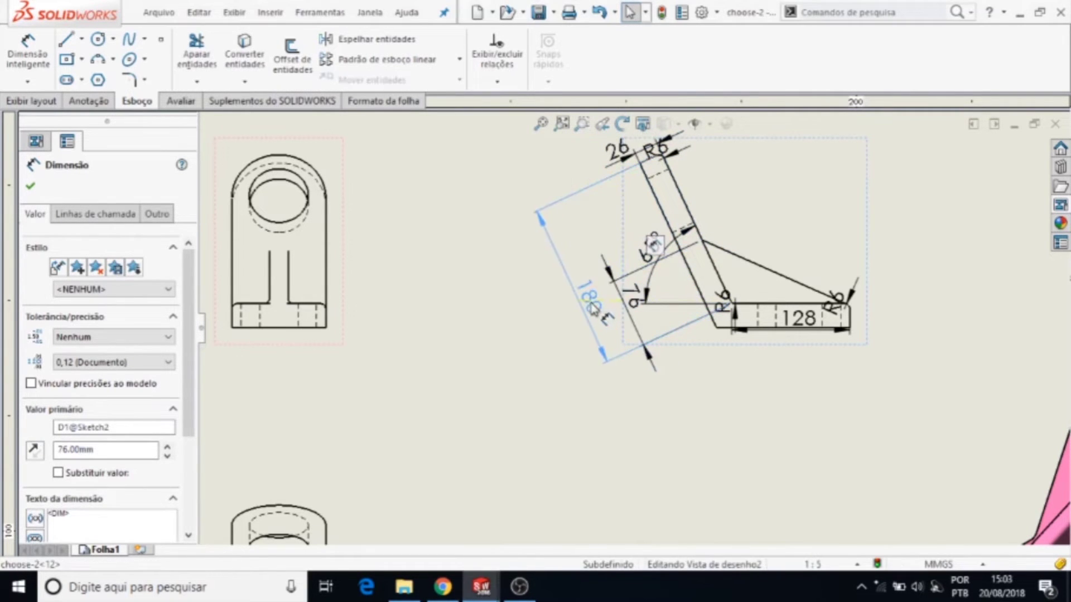
{"action": "scroll", "coordinate": [642, 368], "scroll_direction": "down", "scroll_amount": 2}
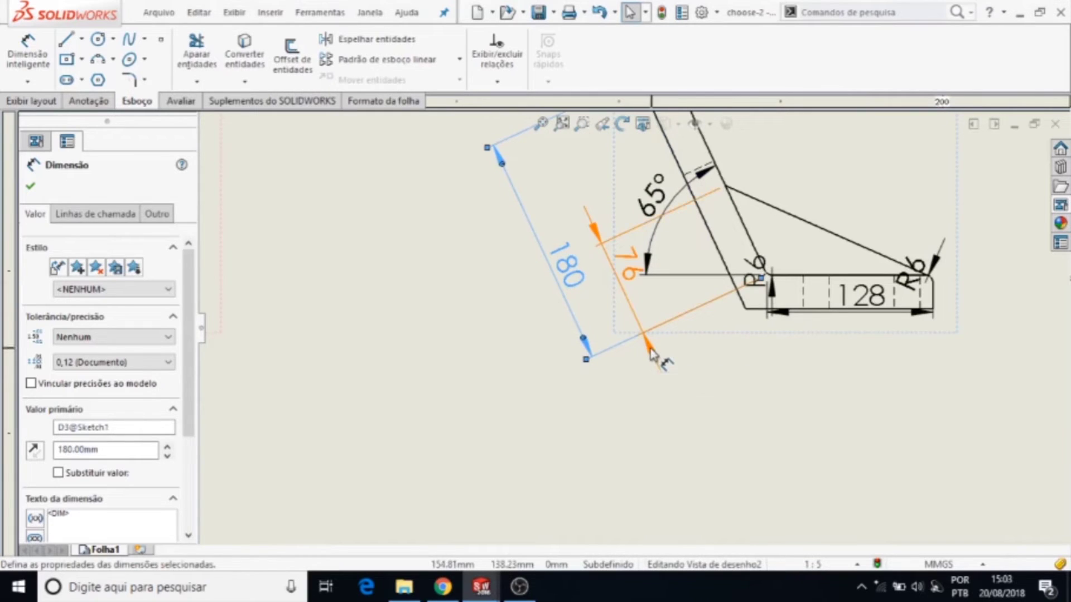
{"action": "left_click", "coordinate": [654, 361]}
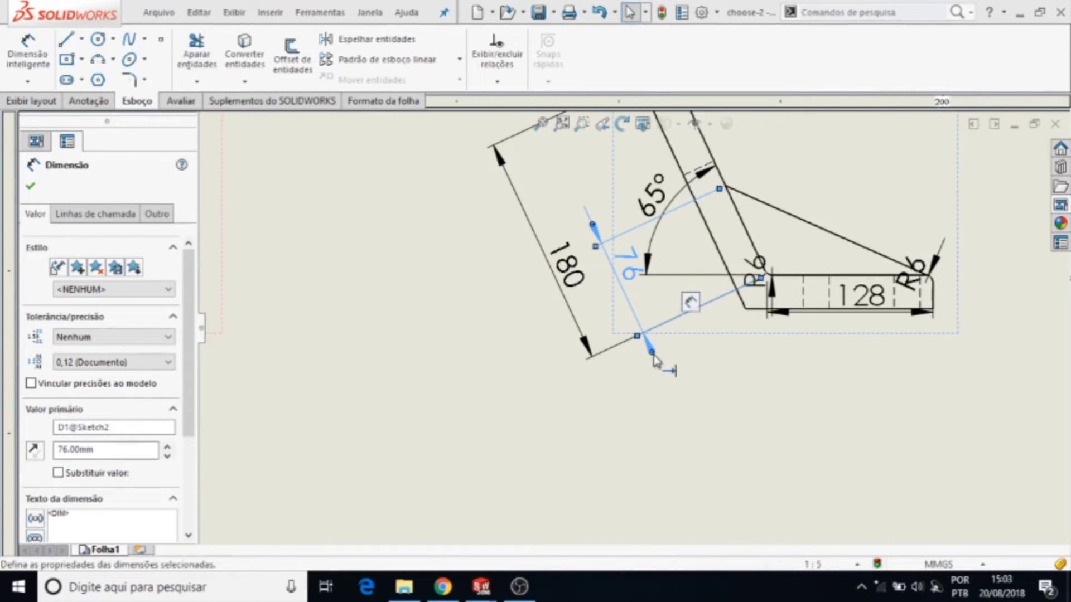
{"action": "left_click_drag", "start_coordinate": [652, 353], "coordinate": [635, 316]}
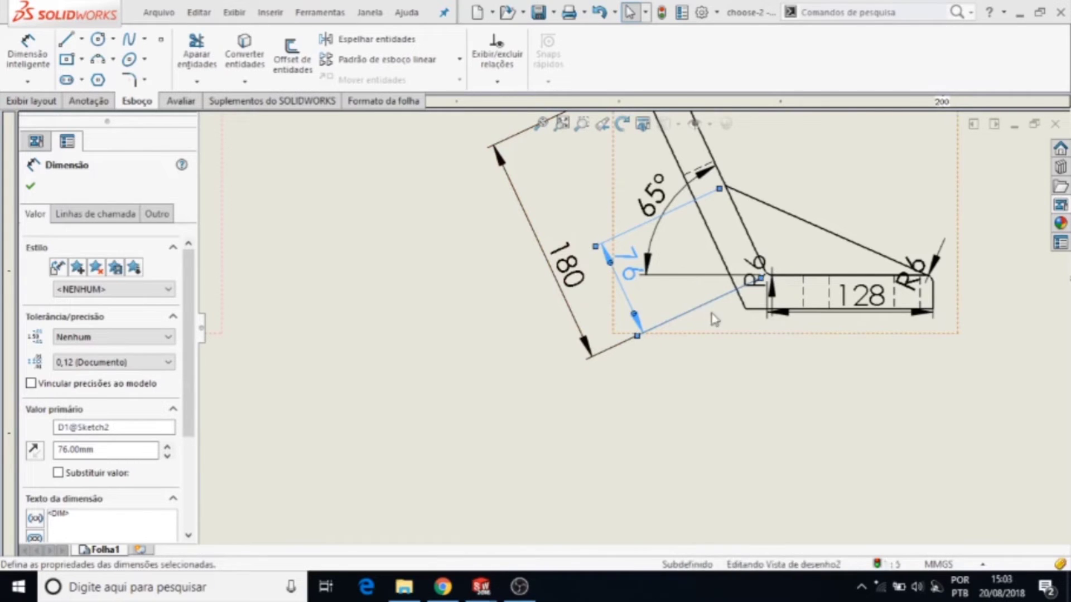
Pull the R6 radii outward, drop 128 below the part and nudge 26 up-left
{"action": "left_click", "coordinate": [888, 179]}
{"action": "left_click_drag", "start_coordinate": [760, 279], "coordinate": [807, 193]}
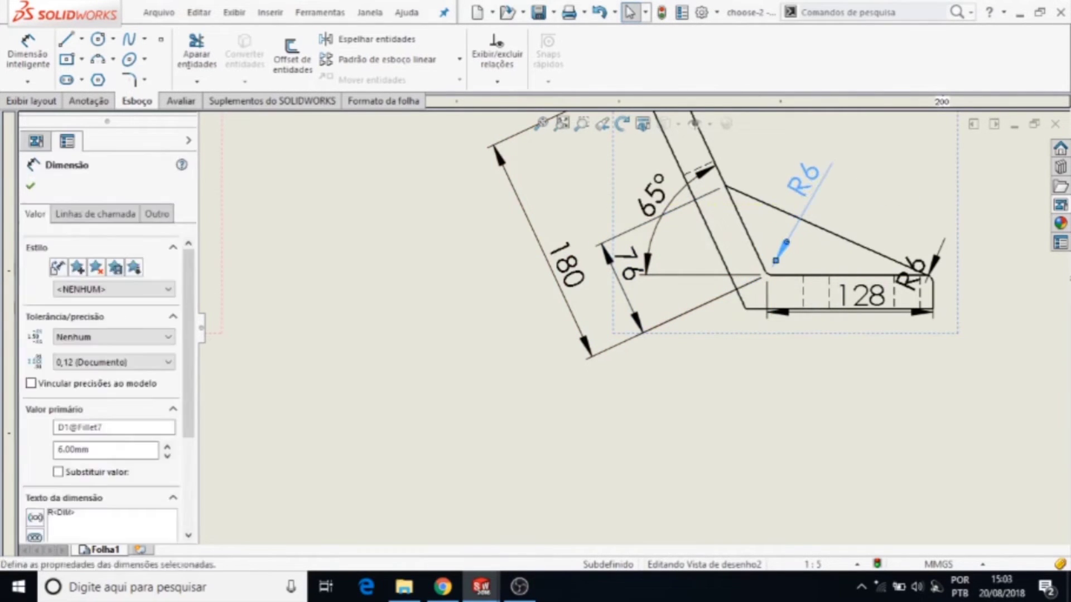
{"action": "mouse_move", "coordinate": [915, 273]}
{"action": "left_mouse_down"}
{"action": "mouse_move", "coordinate": [971, 184]}
{"action": "mouse_move", "coordinate": [970, 226]}
{"action": "left_mouse_up"}
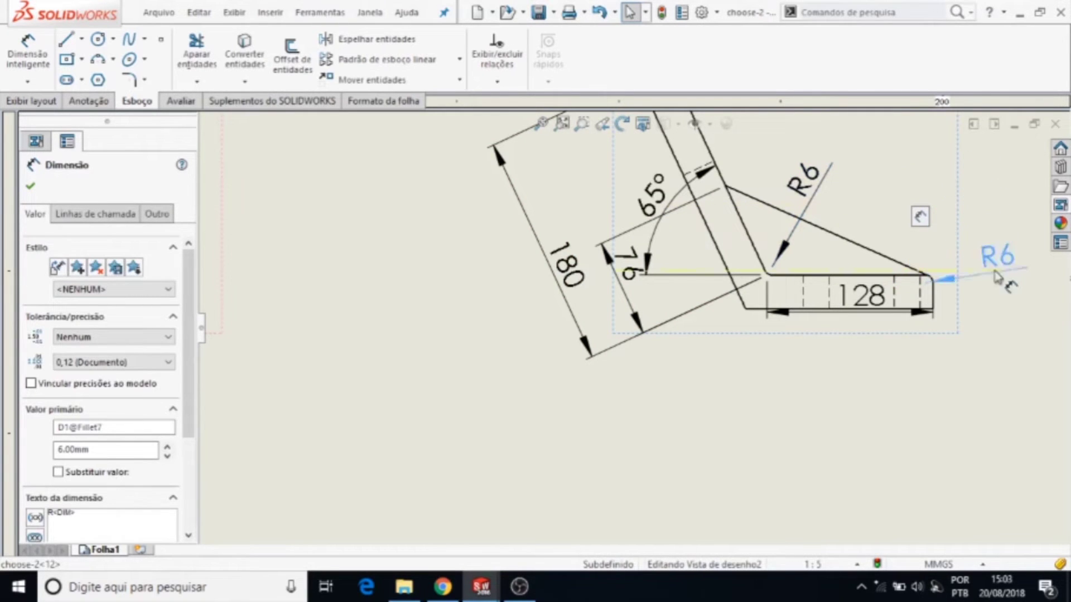
{"action": "left_click_drag", "start_coordinate": [861, 298], "coordinate": [852, 374]}
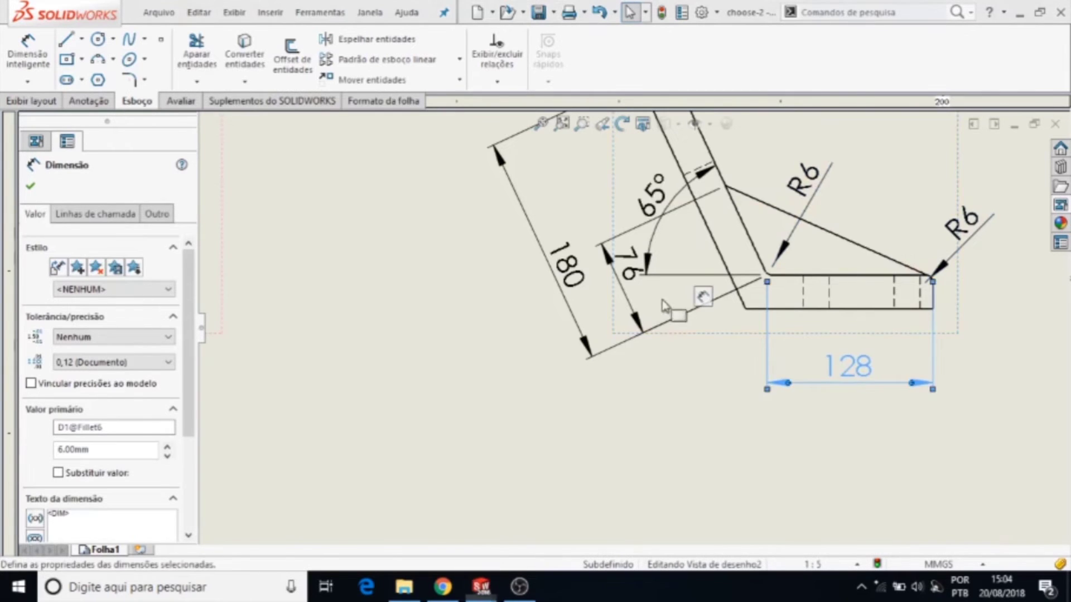
{"action": "scroll", "coordinate": [667, 306], "scroll_direction": "up", "scroll_amount": 3}
{"action": "scroll", "coordinate": [680, 212], "scroll_direction": "down", "scroll_amount": 3}
{"action": "left_click_drag", "start_coordinate": [617, 186], "coordinate": [596, 166]}
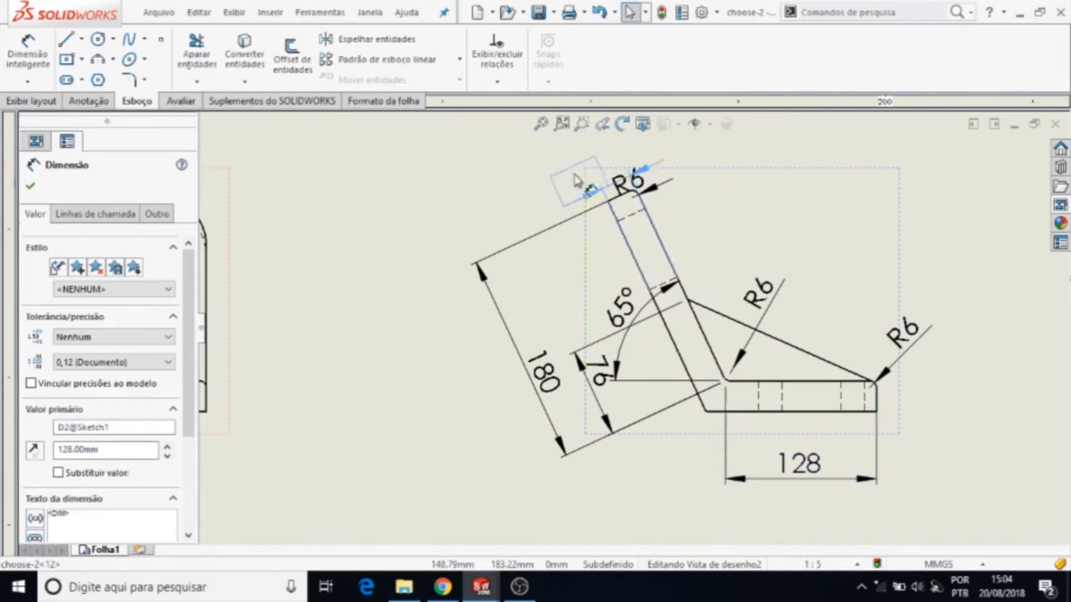
{"action": "left_click", "coordinate": [657, 163]}
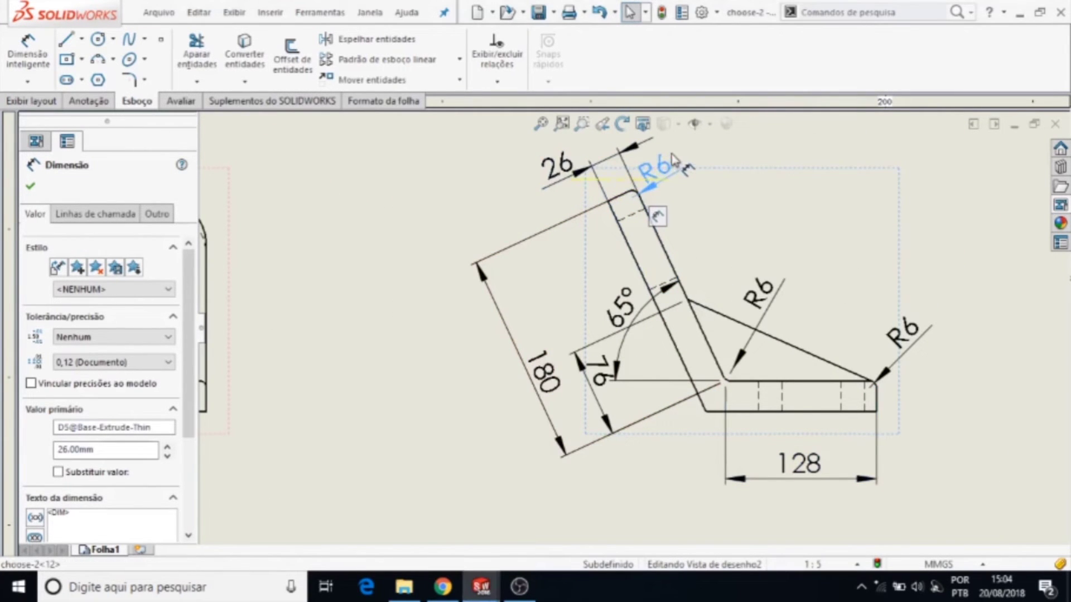
{"action": "left_click", "coordinate": [764, 201]}
{"action": "scroll", "coordinate": [783, 190], "scroll_direction": "up", "scroll_amount": 2}
{"action": "scroll", "coordinate": [741, 325], "scroll_direction": "up", "scroll_amount": 2}
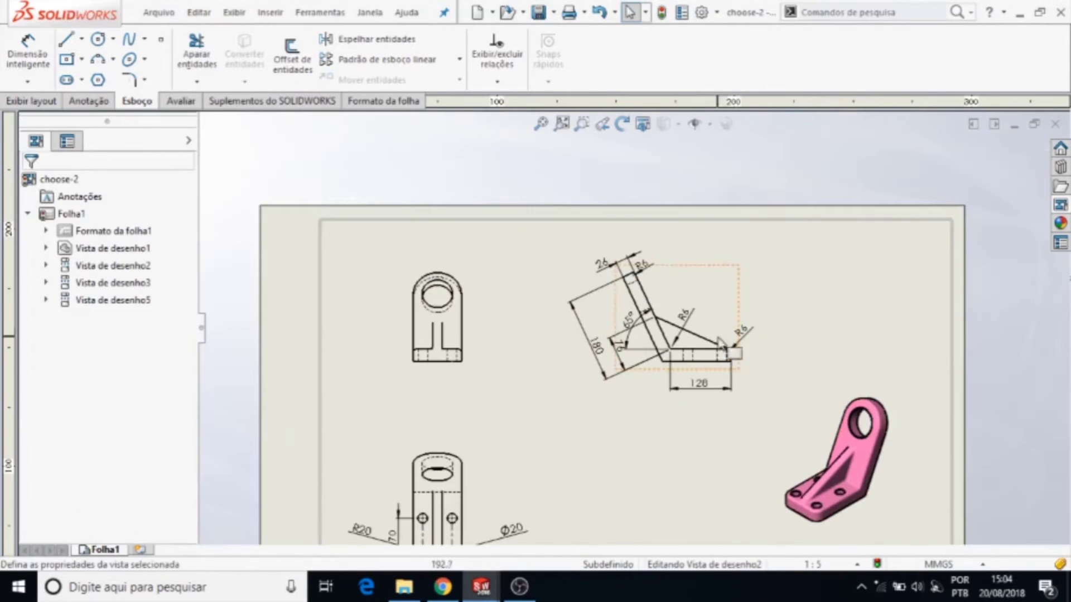
Dimension the upper-left view's width edge to edge as 102, placed below its base
{"action": "scroll", "coordinate": [610, 406], "scroll_direction": "up", "scroll_amount": 2}
{"action": "scroll", "coordinate": [609, 406], "scroll_direction": "down", "scroll_amount": 1}
{"action": "scroll", "coordinate": [733, 258], "scroll_direction": "down", "scroll_amount": 1}
{"action": "scroll", "coordinate": [734, 257], "scroll_direction": "up", "scroll_amount": 2}
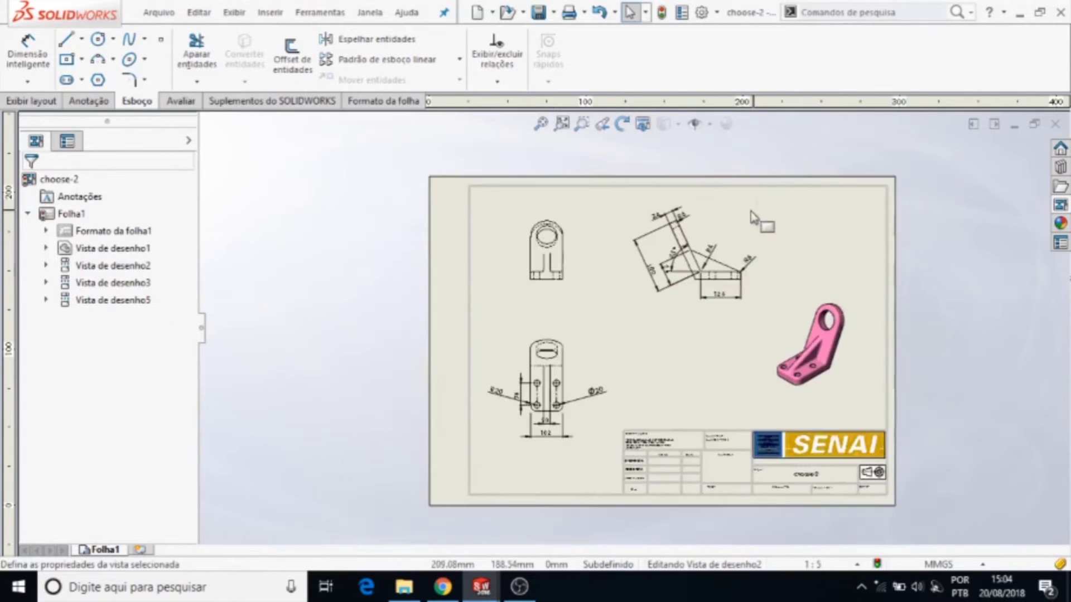
{"action": "scroll", "coordinate": [736, 234], "scroll_direction": "down", "scroll_amount": 1}
{"action": "left_click", "coordinate": [33, 56]}
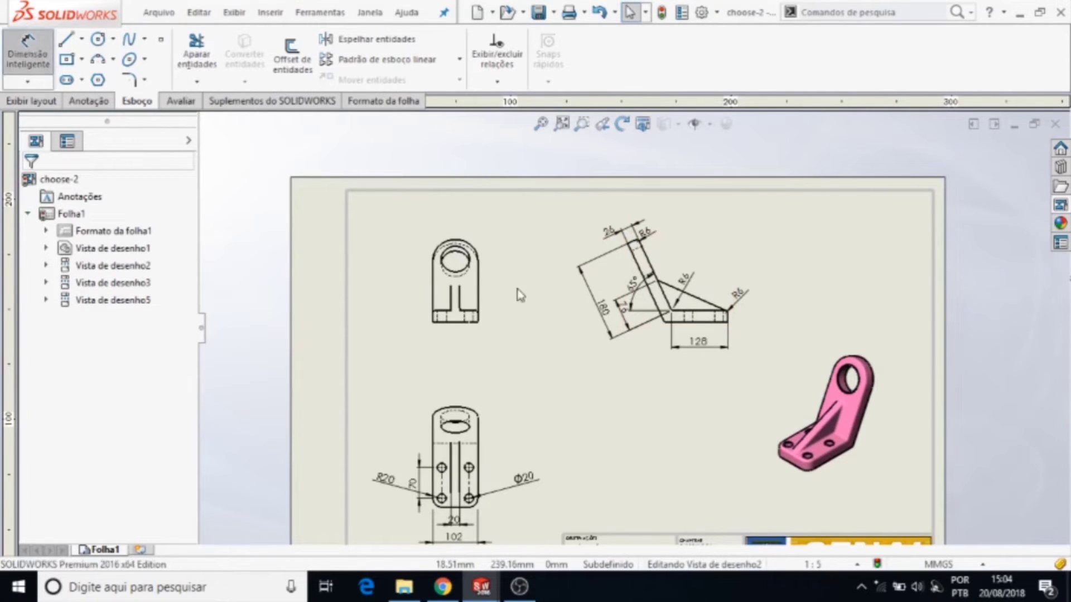
{"action": "scroll", "coordinate": [435, 304], "scroll_direction": "down", "scroll_amount": 3}
{"action": "scroll", "coordinate": [429, 293], "scroll_direction": "down", "scroll_amount": 1}
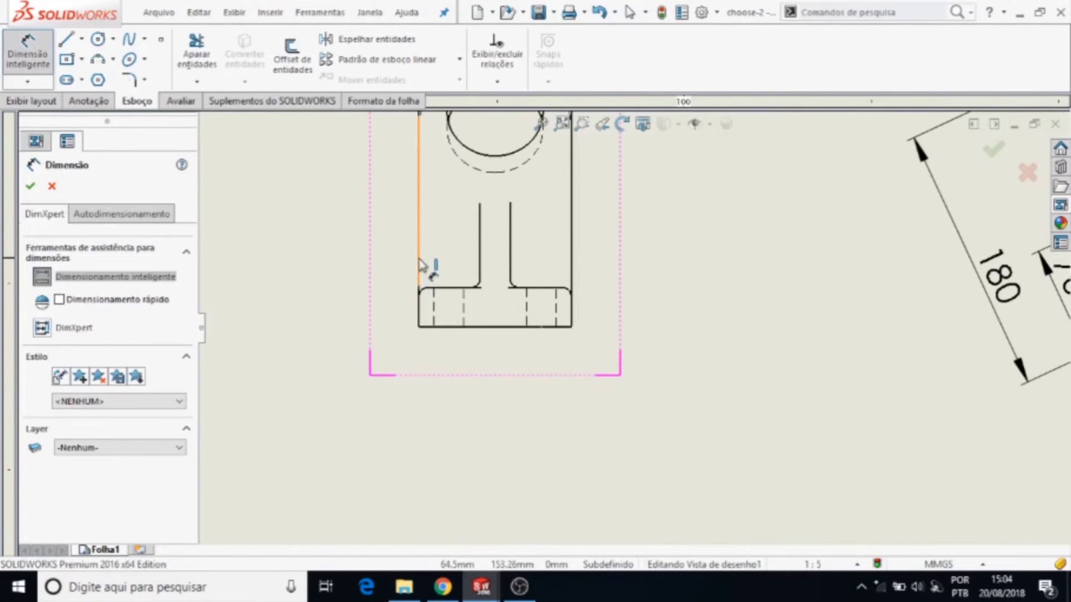
{"action": "left_click", "coordinate": [419, 263]}
{"action": "left_click", "coordinate": [571, 254]}
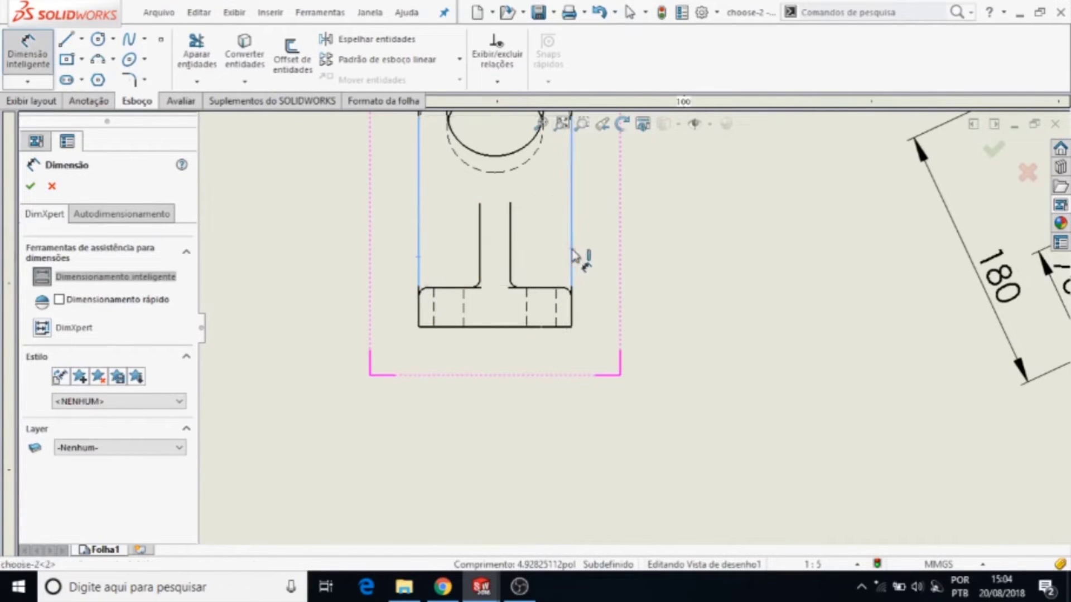
{"action": "left_click", "coordinate": [490, 419]}
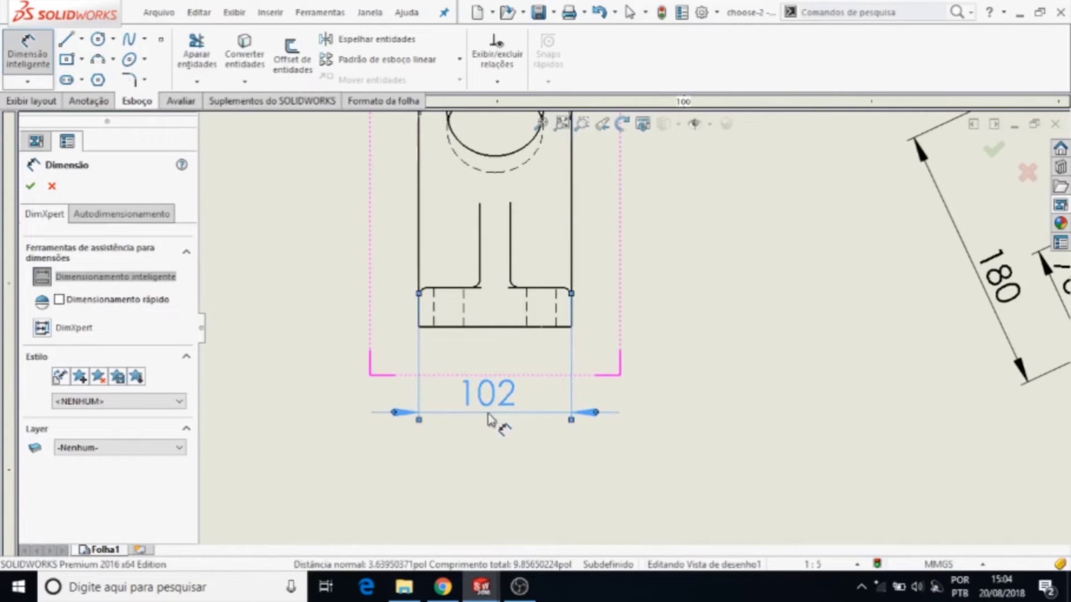
{"action": "scroll", "coordinate": [630, 340], "scroll_direction": "up", "scroll_amount": 2}
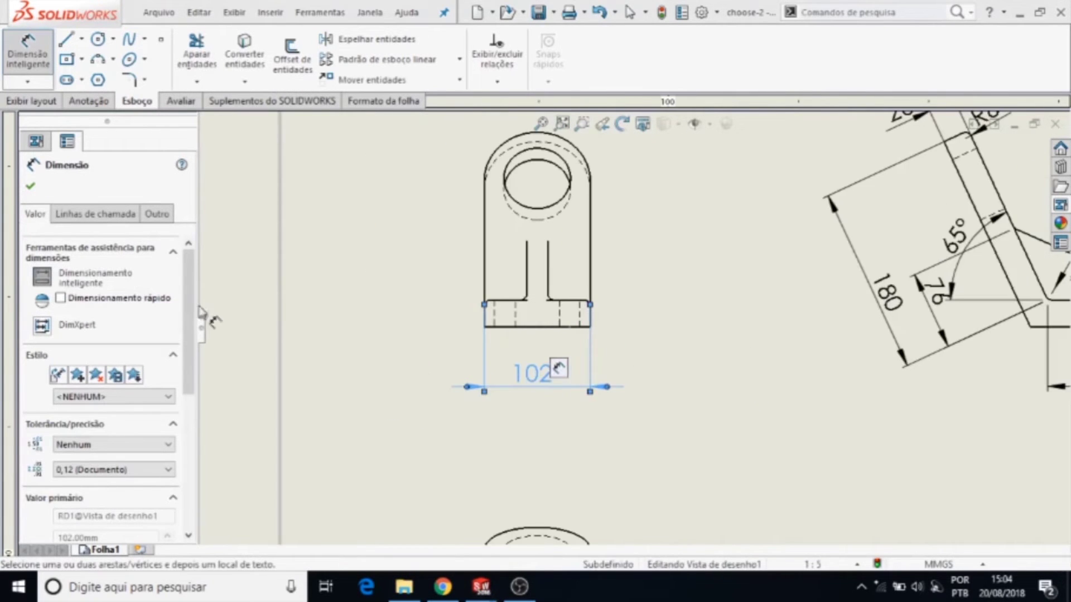
{"action": "left_click", "coordinate": [30, 185]}
{"action": "key", "text": "f"}
{"action": "scroll", "coordinate": [622, 395], "scroll_direction": "up", "scroll_amount": 3}
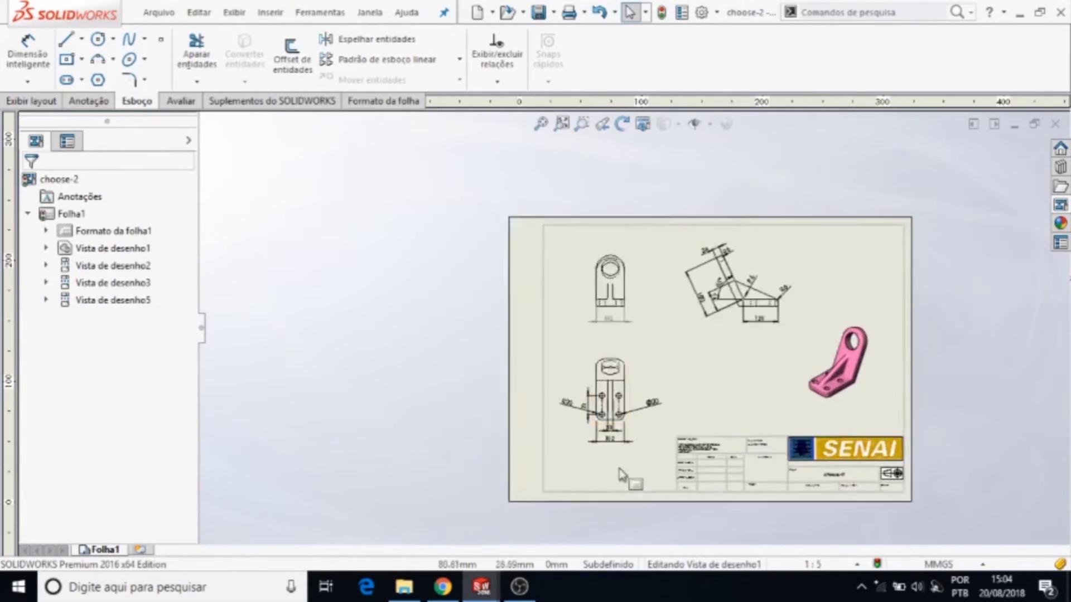
Select the upper view's 102 dimension, then confirm the lower view's 102 dimension at 102.00mm
{"action": "scroll", "coordinate": [610, 426], "scroll_direction": "down", "scroll_amount": 3}
{"action": "scroll", "coordinate": [628, 370], "scroll_direction": "up", "scroll_amount": 3}
{"action": "scroll", "coordinate": [637, 229], "scroll_direction": "down", "scroll_amount": 2}
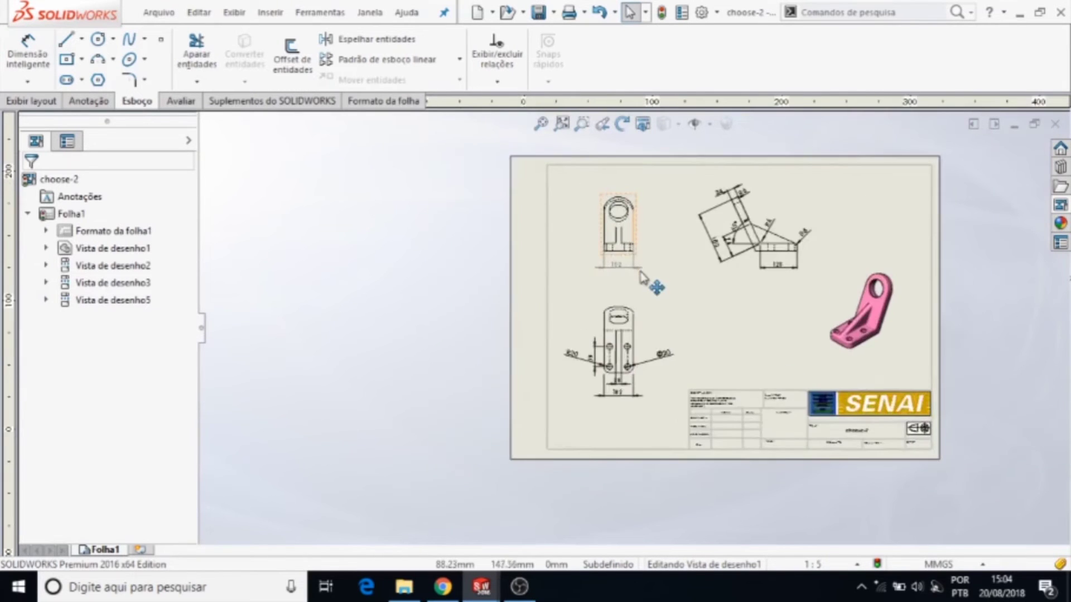
{"action": "scroll", "coordinate": [640, 279], "scroll_direction": "down", "scroll_amount": 2}
{"action": "scroll", "coordinate": [634, 312], "scroll_direction": "down", "scroll_amount": 2}
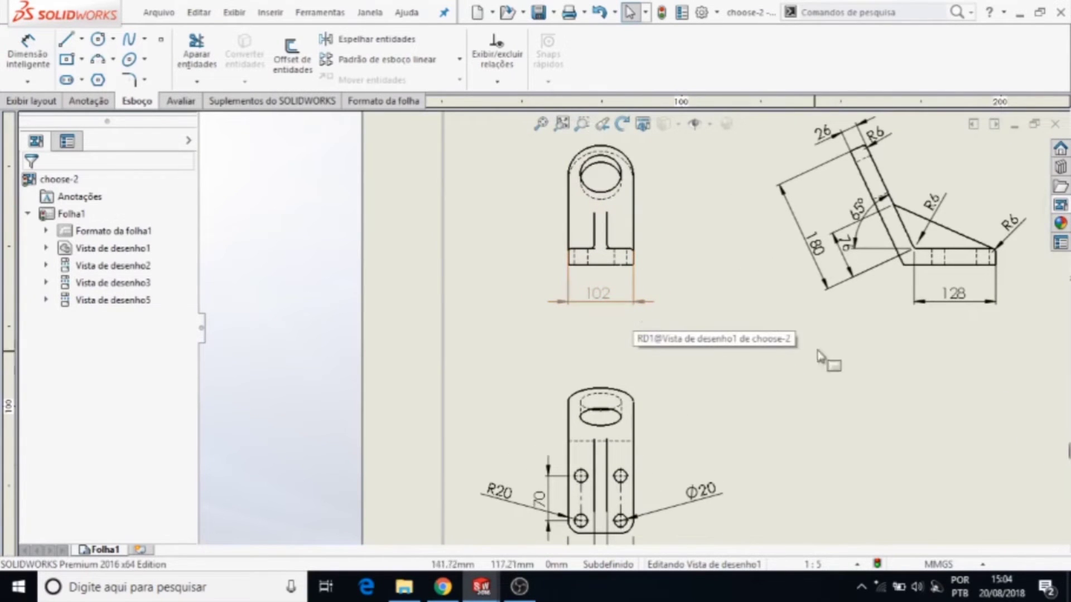
{"action": "scroll", "coordinate": [701, 432], "scroll_direction": "up", "scroll_amount": 3}
{"action": "scroll", "coordinate": [617, 411], "scroll_direction": "down", "scroll_amount": 2}
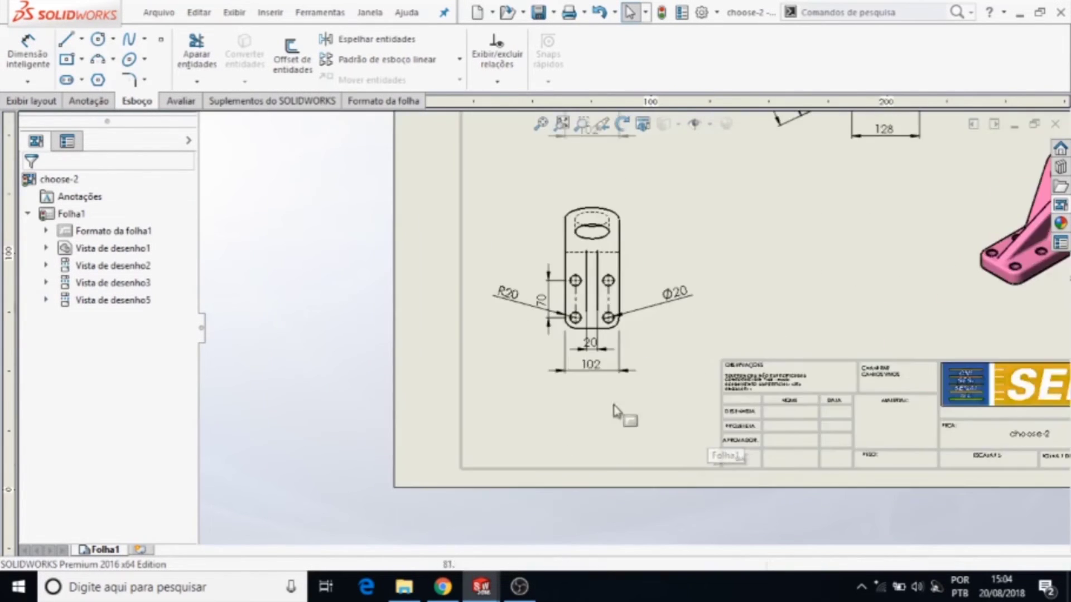
{"action": "scroll", "coordinate": [613, 278], "scroll_direction": "up", "scroll_amount": 4}
{"action": "scroll", "coordinate": [624, 287], "scroll_direction": "down", "scroll_amount": 2}
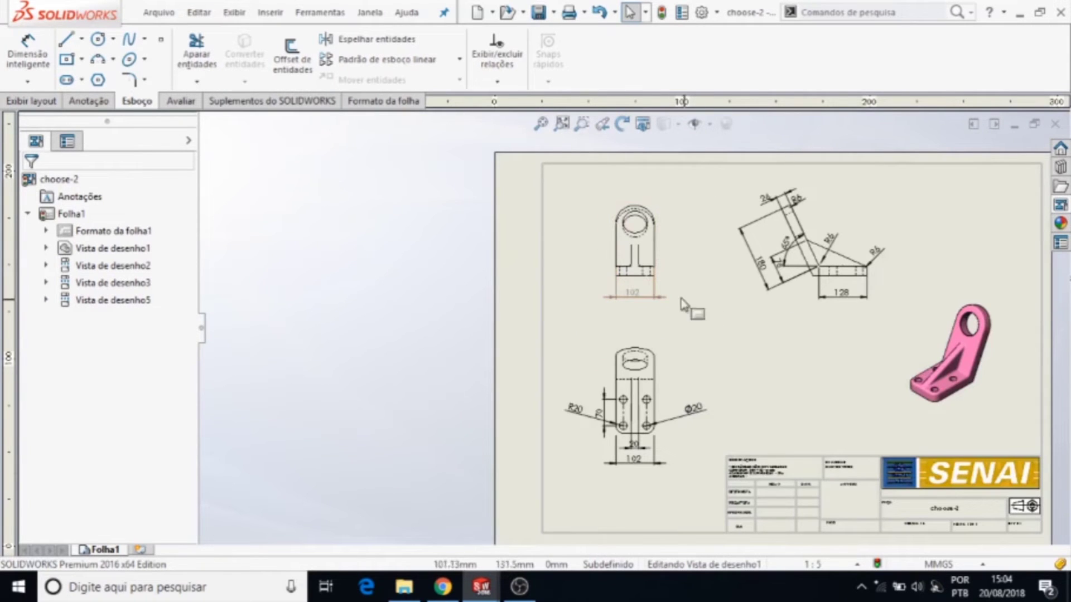
{"action": "left_click", "coordinate": [637, 295]}
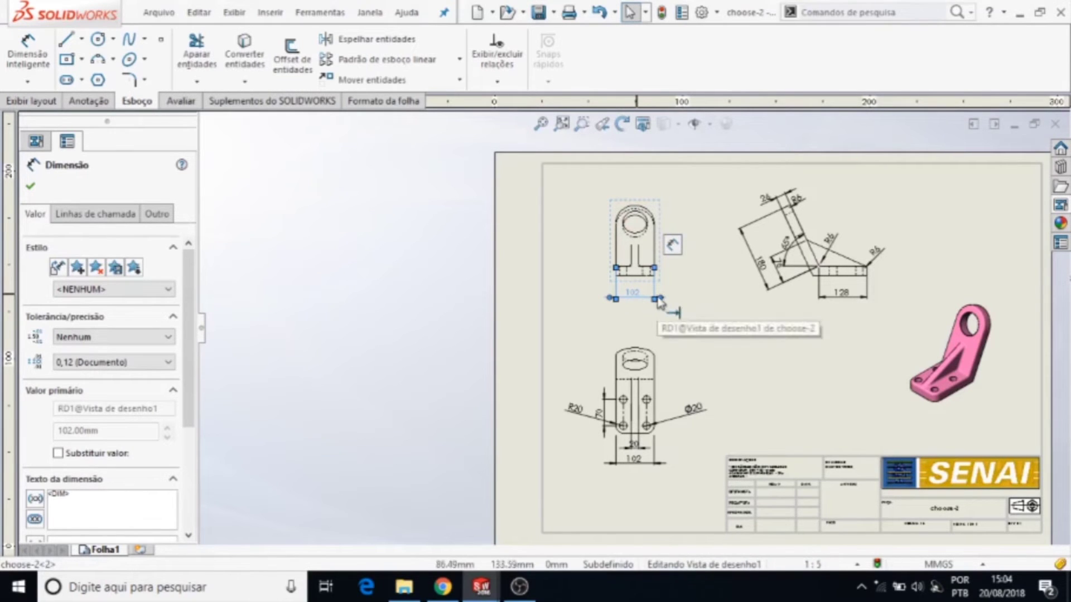
{"action": "left_click", "coordinate": [687, 301]}
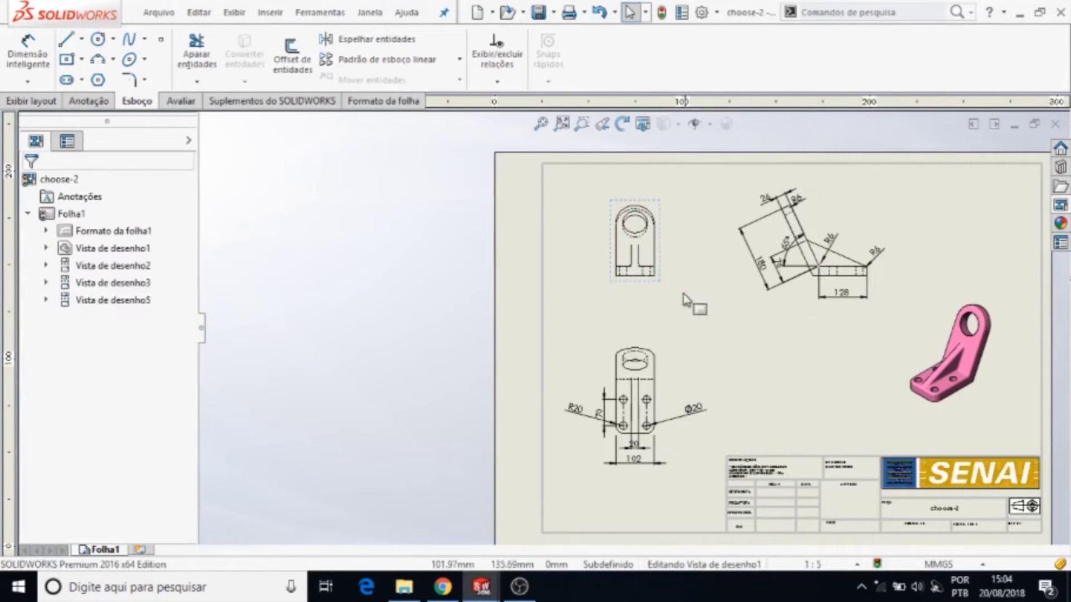
{"action": "double_click", "coordinate": [640, 467]}
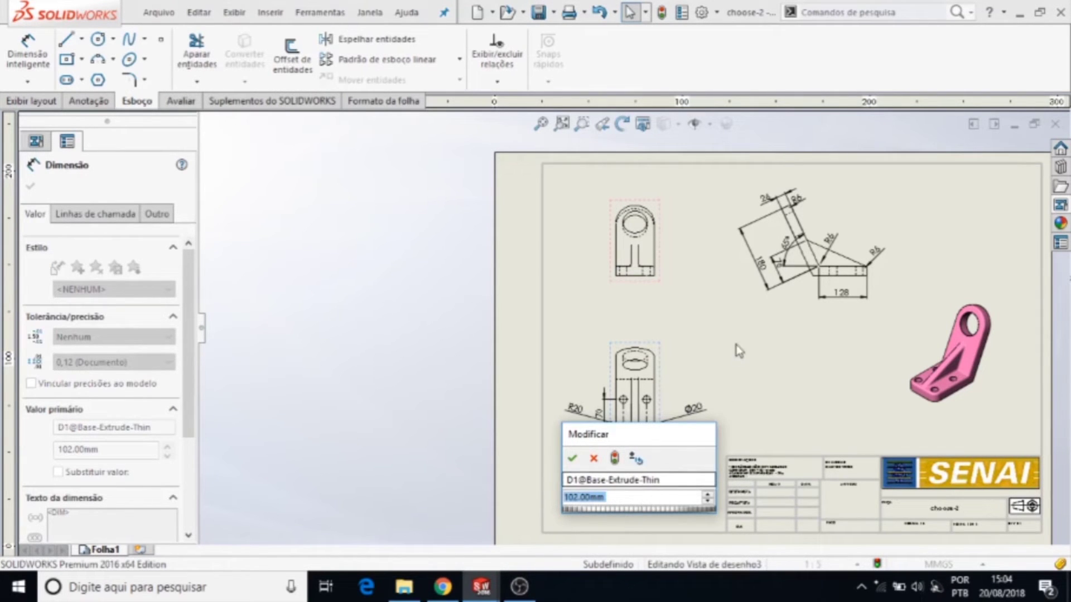
{"action": "left_click", "coordinate": [591, 459]}
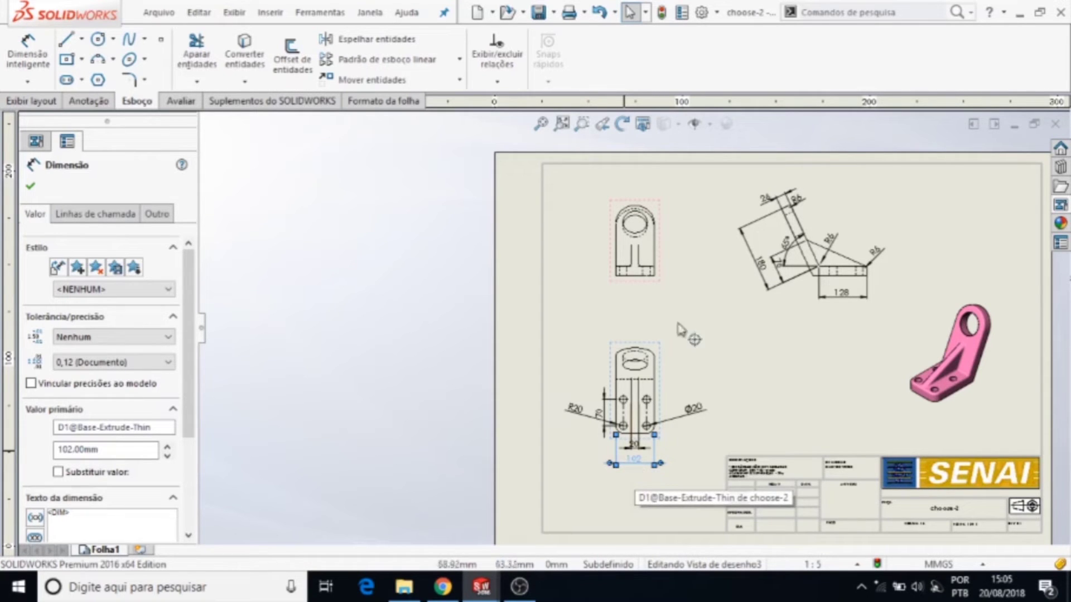
Add a new sheet, Folha2, and make it the active sheet
{"action": "key", "text": "f"}
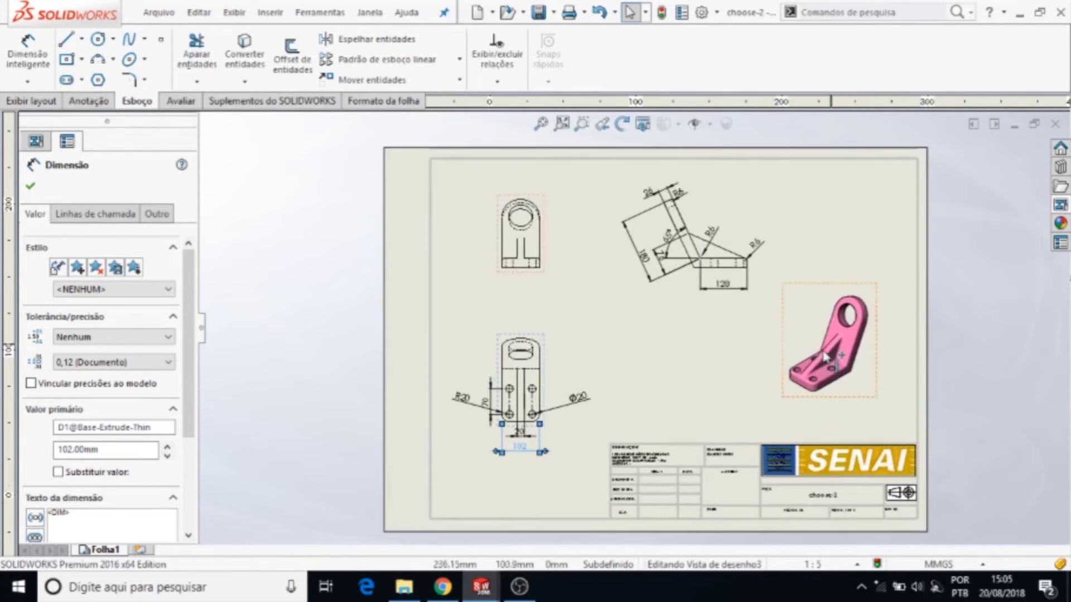
{"action": "scroll", "coordinate": [692, 391], "scroll_direction": "down", "scroll_amount": 1}
{"action": "scroll", "coordinate": [717, 497], "scroll_direction": "down", "scroll_amount": 1}
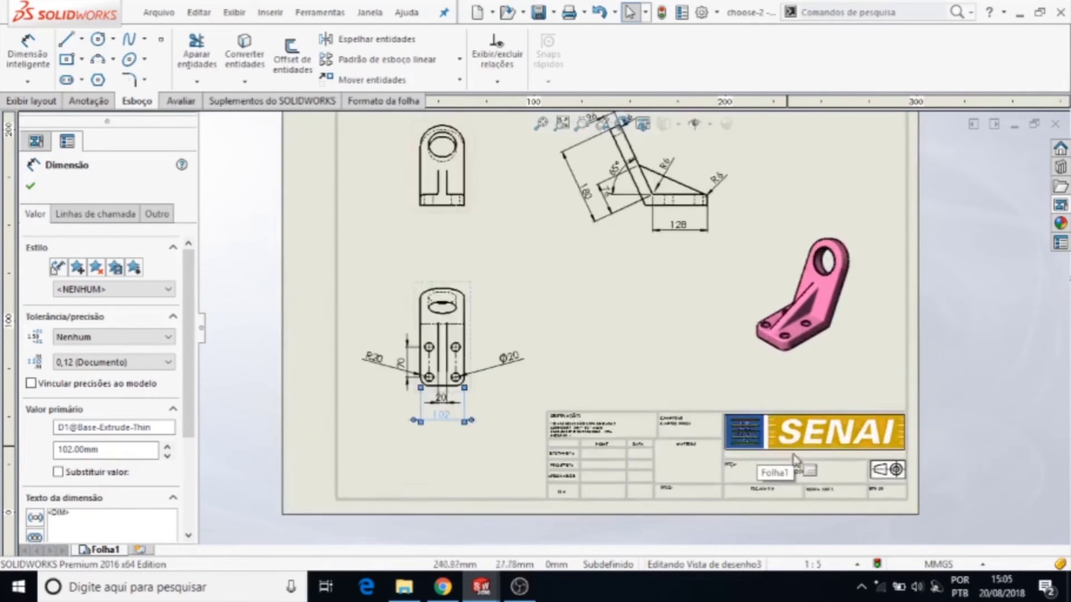
{"action": "scroll", "coordinate": [794, 460], "scroll_direction": "down", "scroll_amount": 2}
{"action": "scroll", "coordinate": [810, 491], "scroll_direction": "up", "scroll_amount": 1}
{"action": "scroll", "coordinate": [780, 468], "scroll_direction": "down", "scroll_amount": 2}
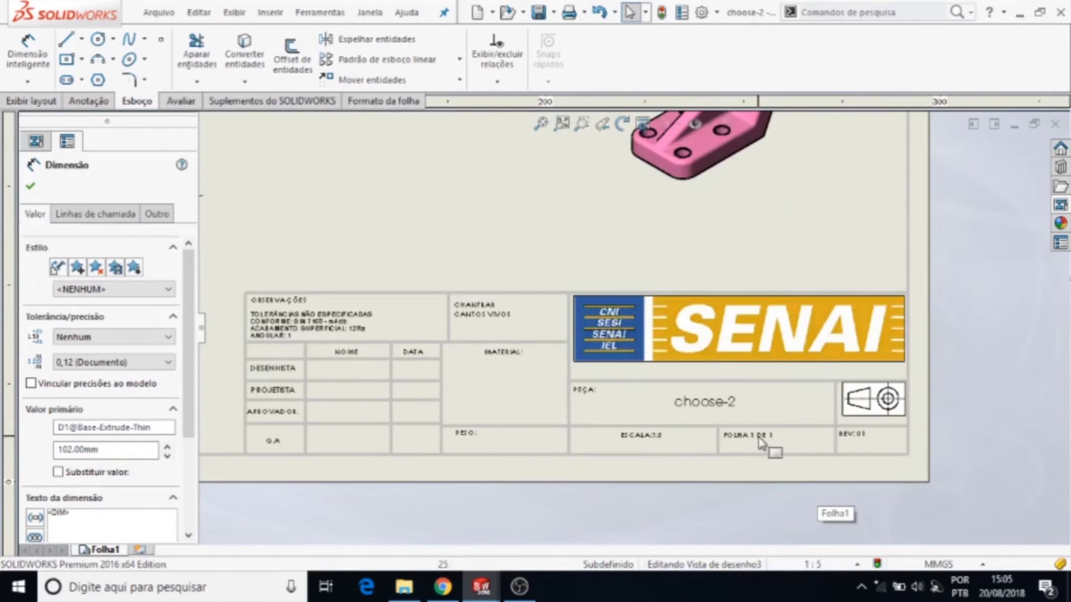
{"action": "scroll", "coordinate": [633, 328], "scroll_direction": "up", "scroll_amount": 1}
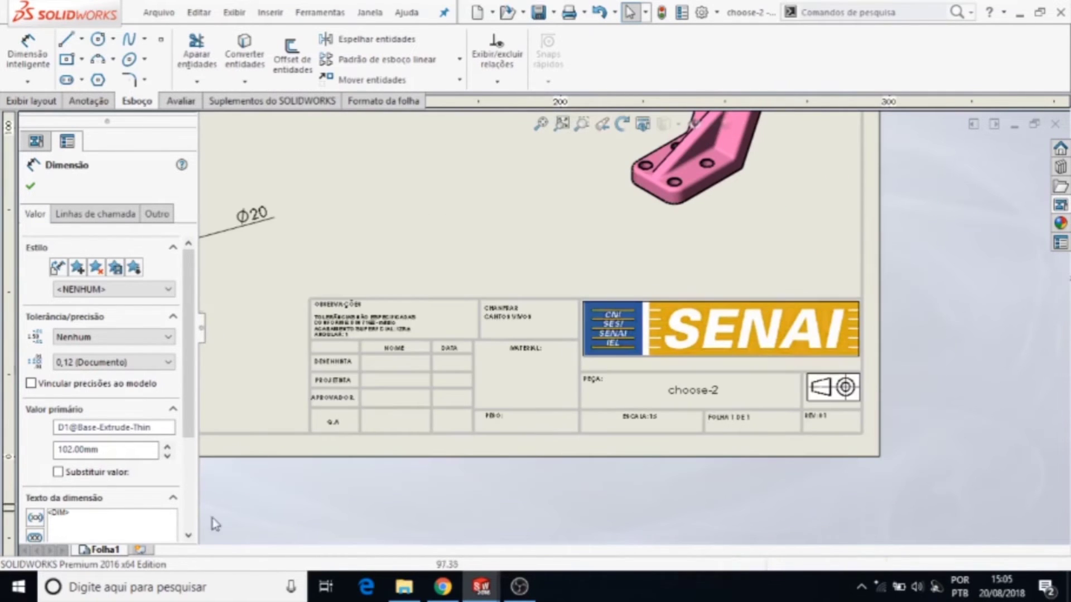
{"action": "left_click", "coordinate": [142, 549]}
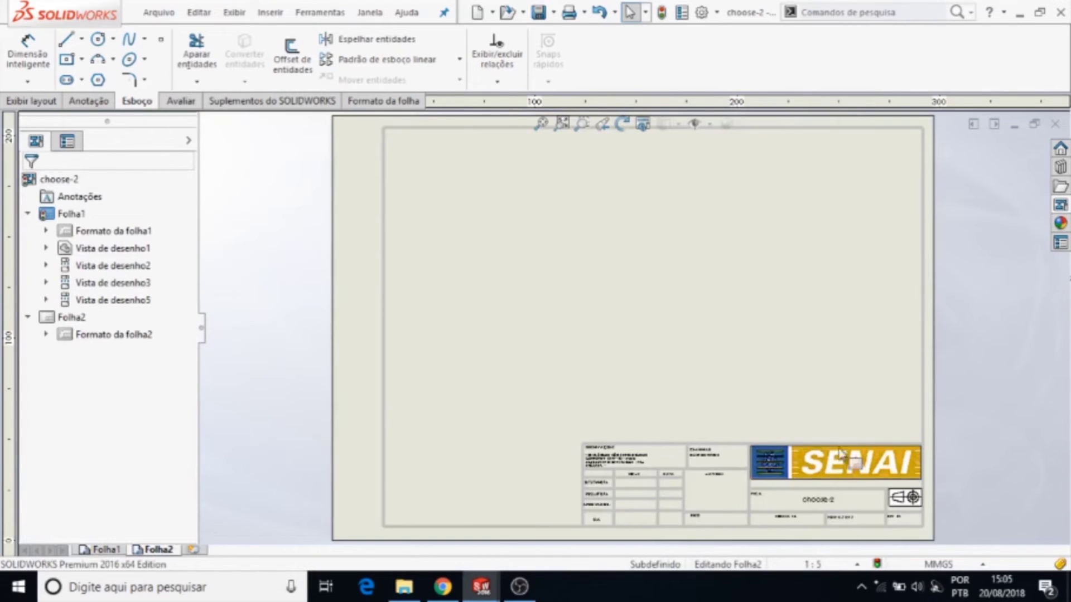
{"action": "scroll", "coordinate": [850, 527], "scroll_direction": "down", "scroll_amount": 1}
{"action": "scroll", "coordinate": [835, 517], "scroll_direction": "down", "scroll_amount": 1}
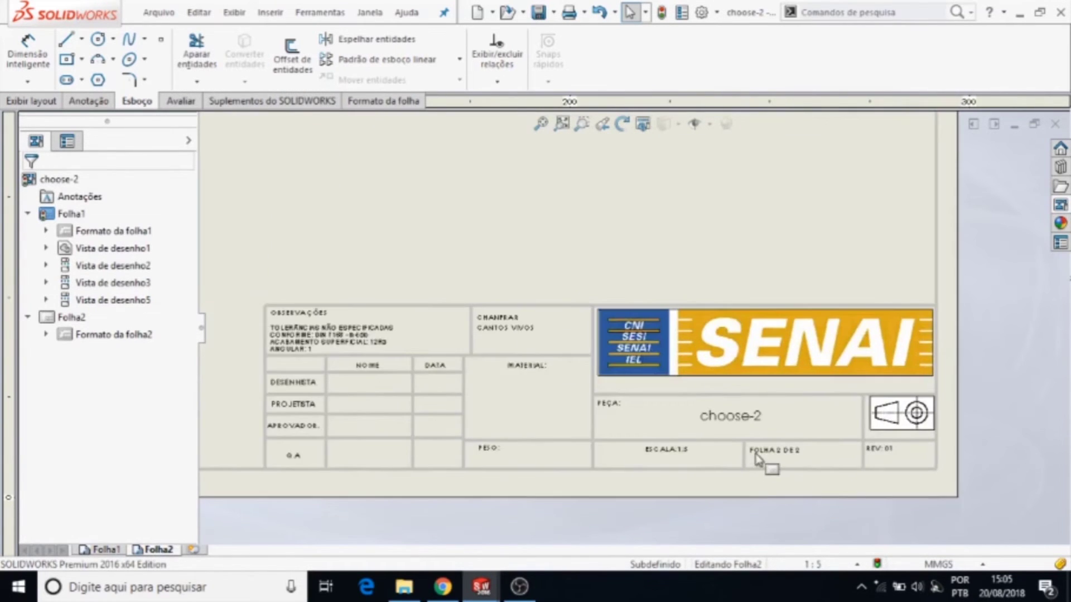
{"action": "scroll", "coordinate": [761, 462], "scroll_direction": "down", "scroll_amount": 1}
{"action": "scroll", "coordinate": [660, 450], "scroll_direction": "up", "scroll_amount": 3}
{"action": "scroll", "coordinate": [605, 437], "scroll_direction": "up", "scroll_amount": 1}
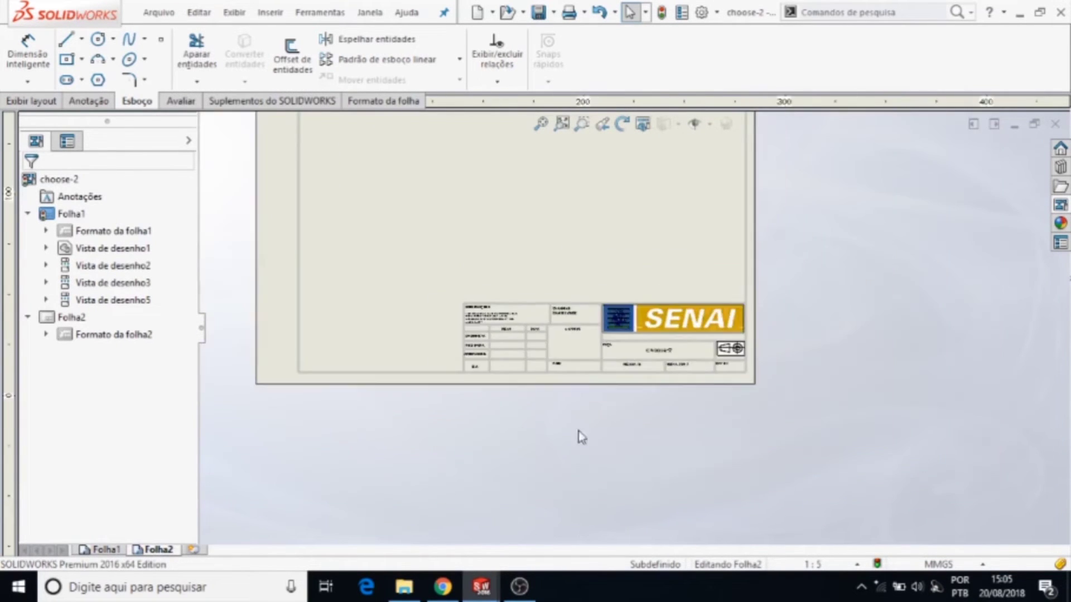
{"action": "left_click", "coordinate": [134, 550]}
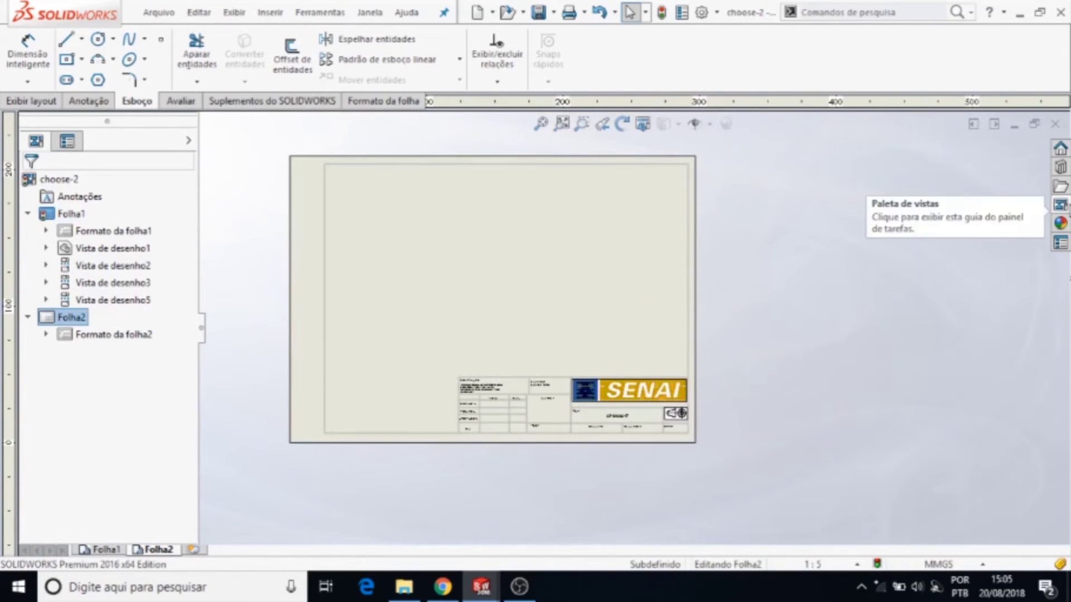
Place the Esquerda view on Folha2 with projected views to its right and below
{"action": "left_click", "coordinate": [1059, 187]}
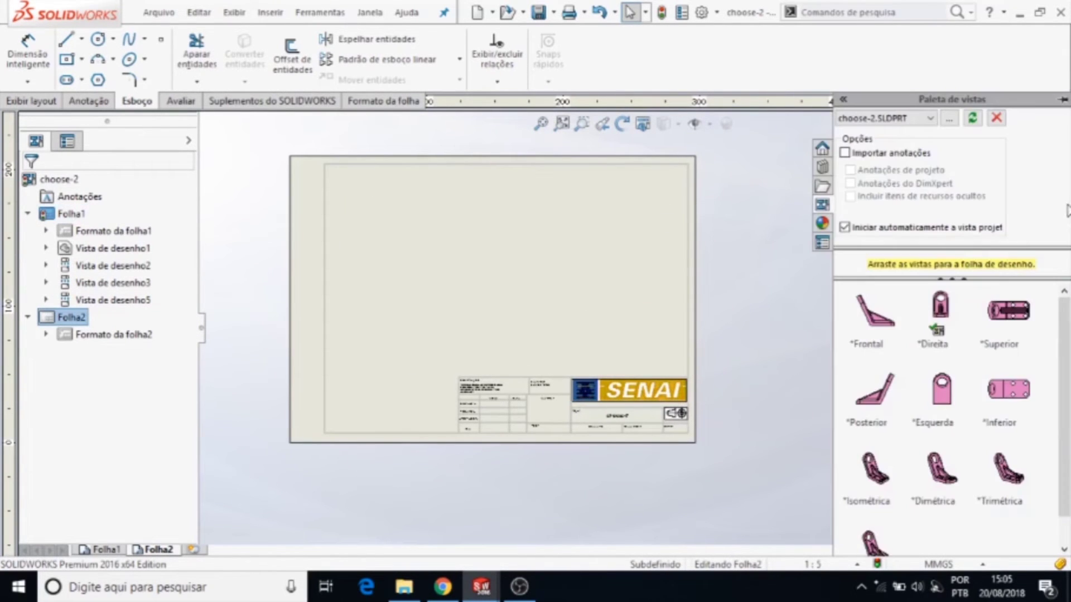
{"action": "left_click", "coordinate": [940, 398]}
{"action": "left_click_drag", "start_coordinate": [941, 399], "coordinate": [403, 233]}
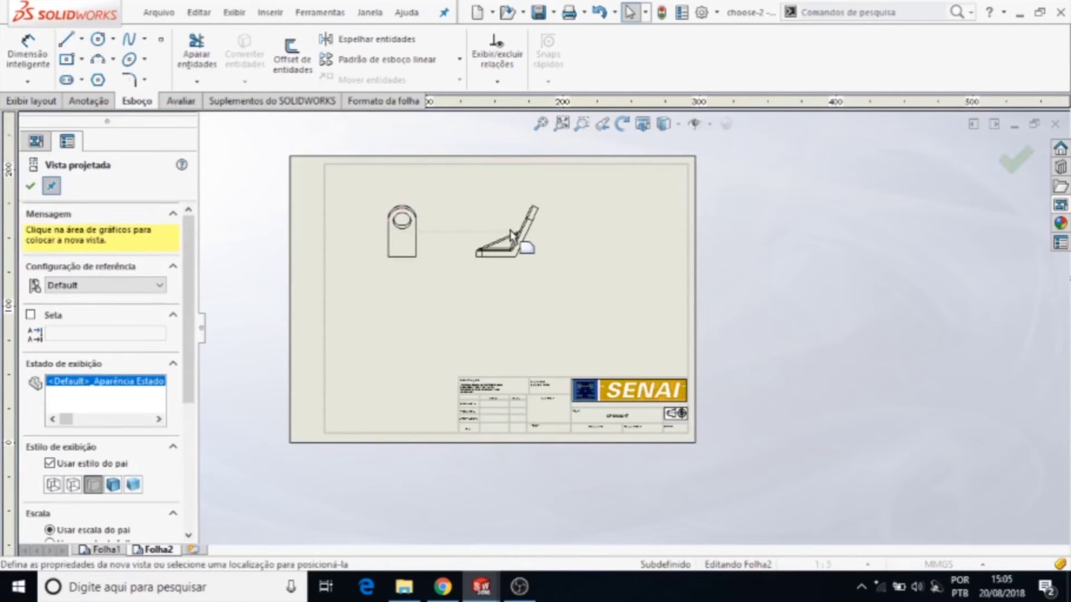
{"action": "left_click", "coordinate": [525, 251]}
{"action": "left_click", "coordinate": [410, 367]}
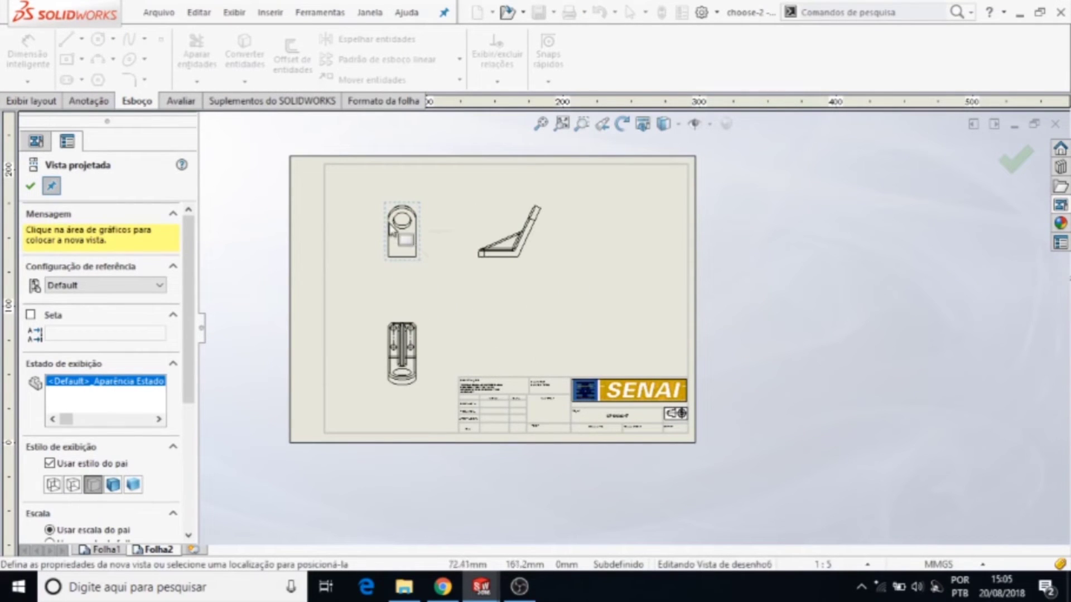
{"action": "key", "text": "Escape"}
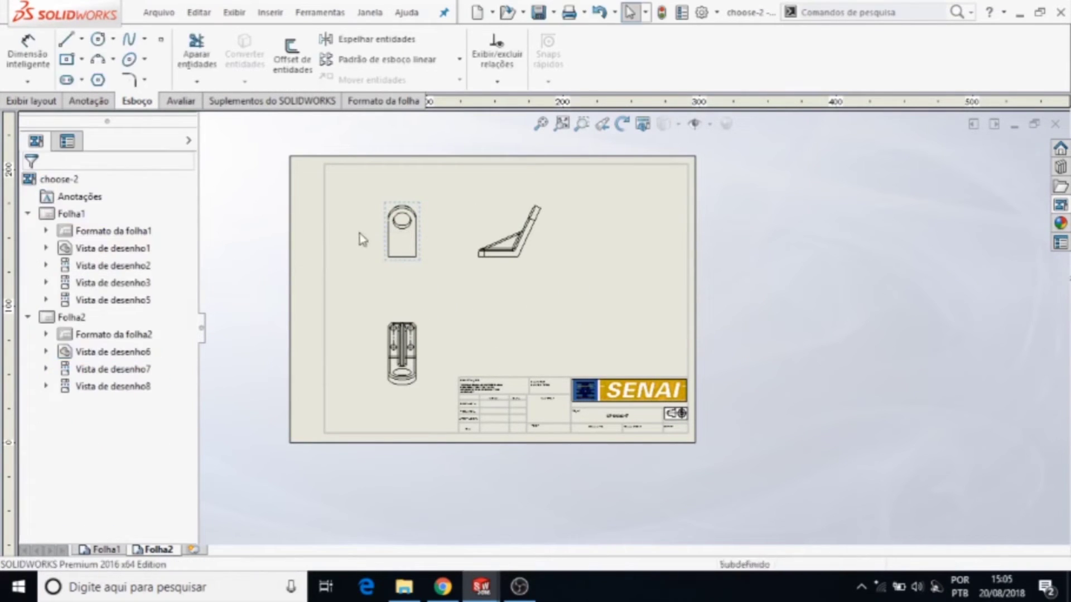
Delete the Folha2 sheet, confirming with Sim
{"action": "right_click", "coordinate": [150, 552]}
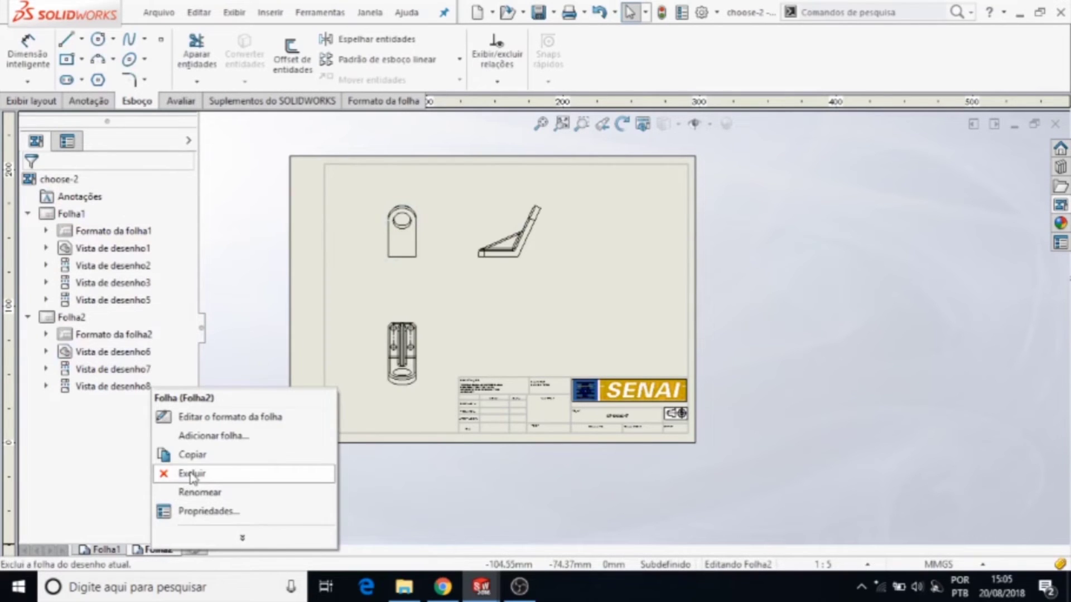
{"action": "left_click", "coordinate": [168, 473]}
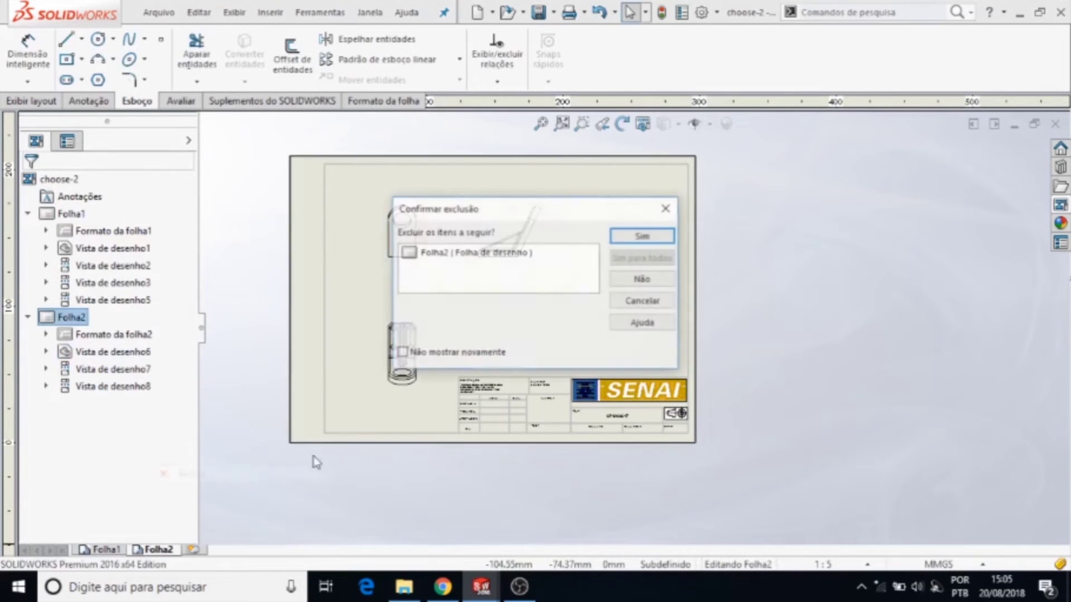
{"action": "left_click", "coordinate": [643, 236]}
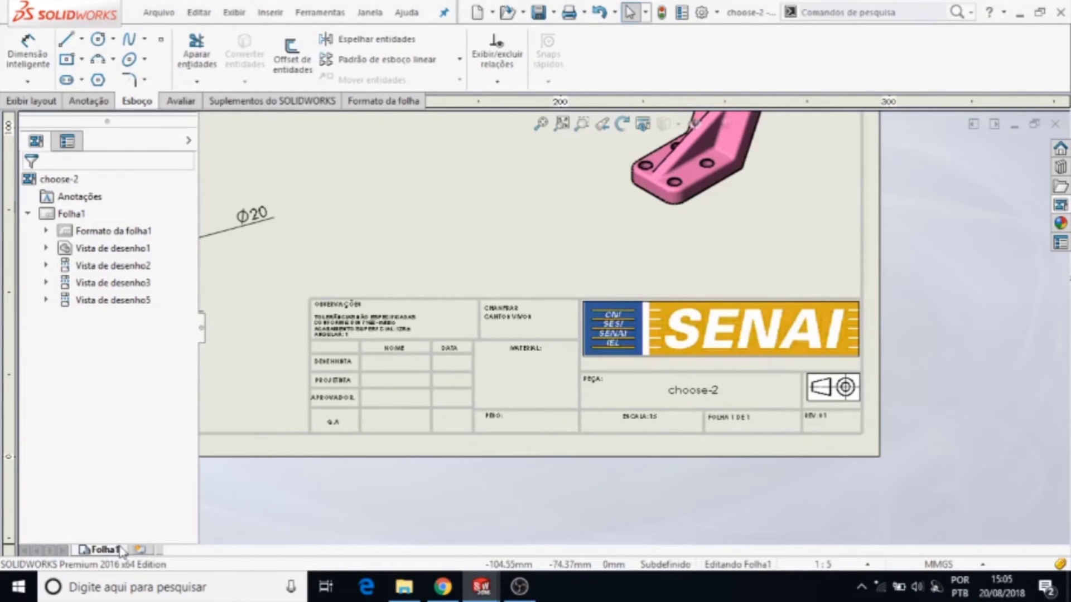
Fit Folha1 in the window and bring up the Inserir menu for drawing views
{"action": "key", "text": "f"}
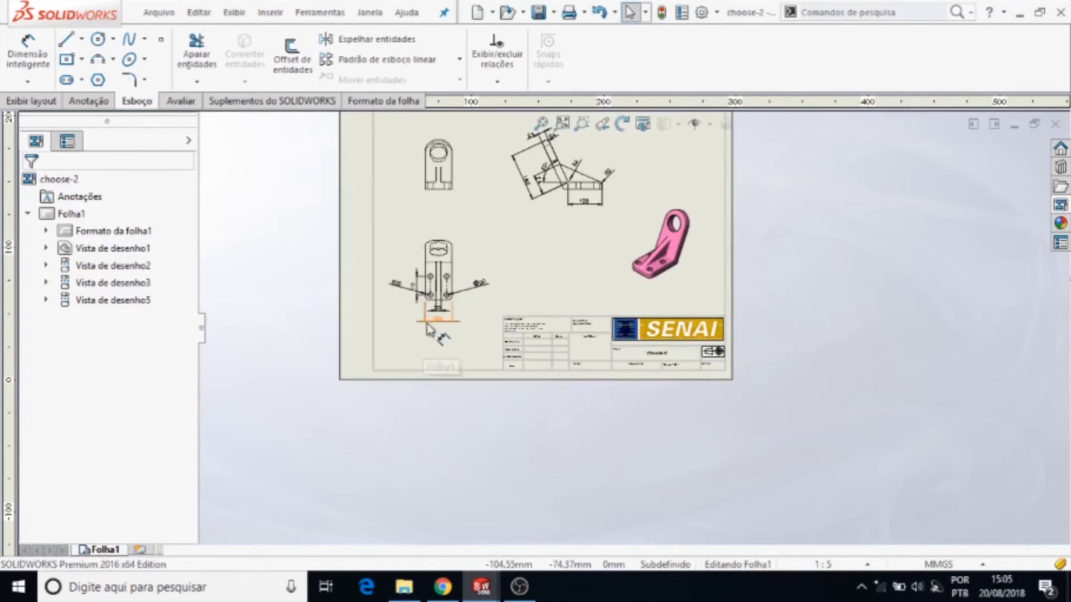
{"action": "scroll", "coordinate": [498, 186], "scroll_direction": "down", "scroll_amount": 2}
{"action": "scroll", "coordinate": [497, 184], "scroll_direction": "down", "scroll_amount": 2}
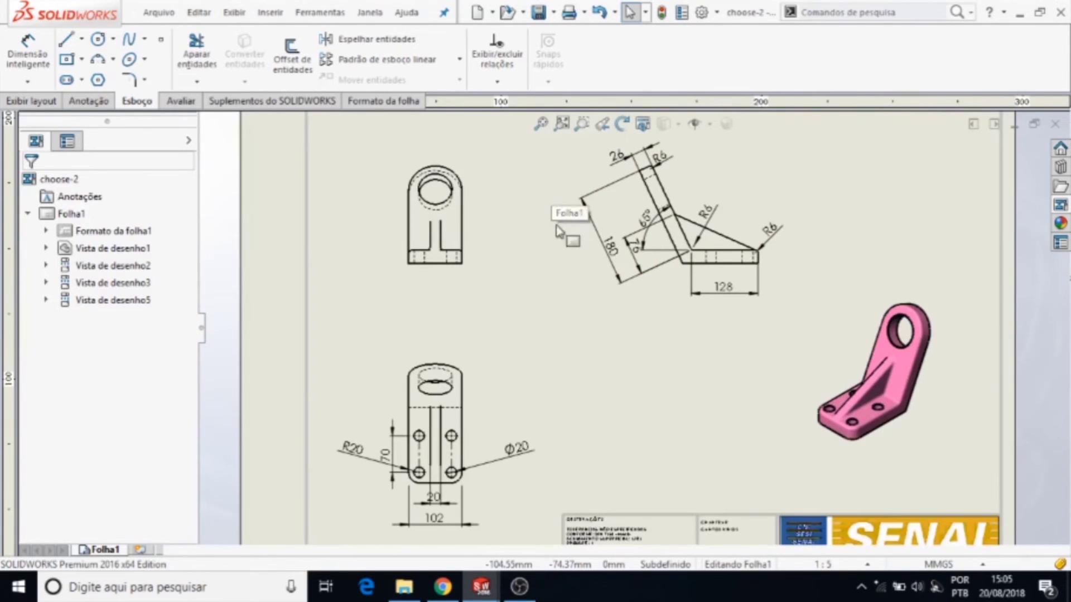
{"action": "key", "text": "f"}
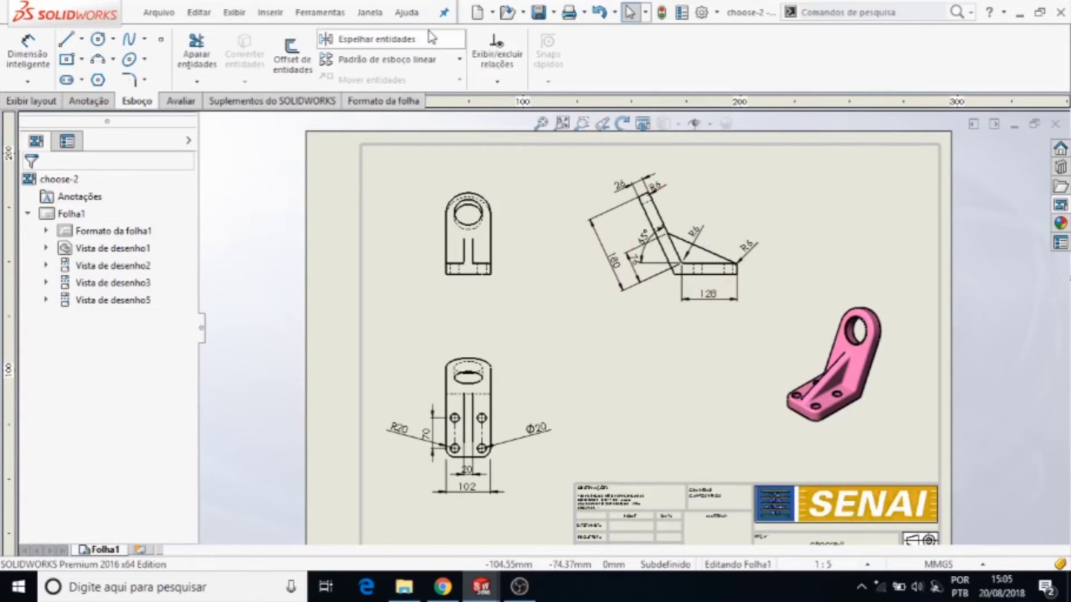
{"action": "left_click", "coordinate": [267, 17]}
{"action": "mouse_move", "coordinate": [314, 63]}
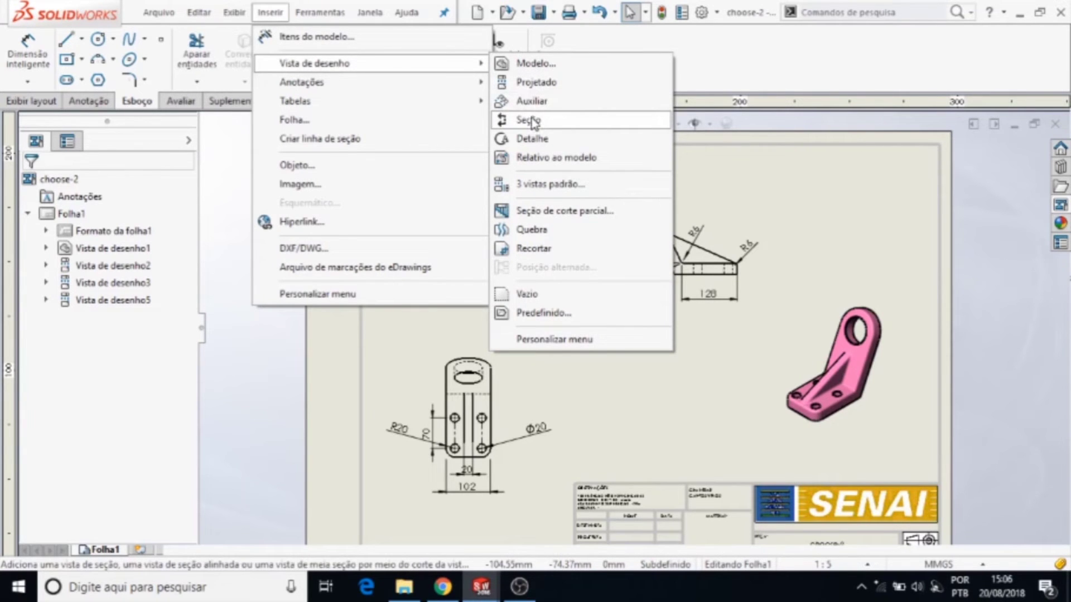
Create a vertical section cutting line through the front view's hole centre
{"action": "left_click", "coordinate": [531, 119]}
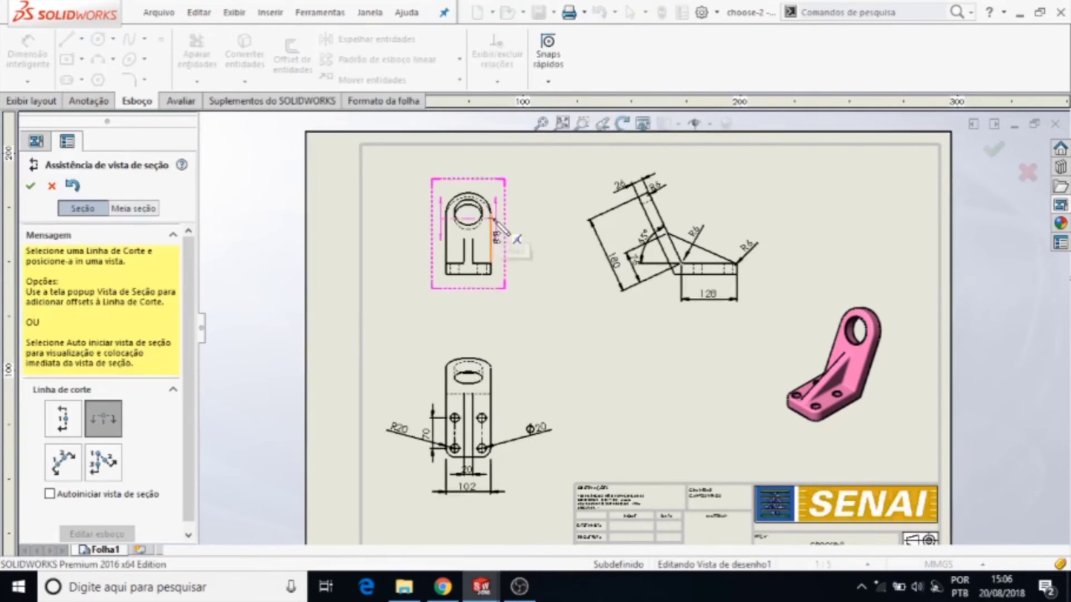
{"action": "scroll", "coordinate": [491, 234], "scroll_direction": "down", "scroll_amount": 3}
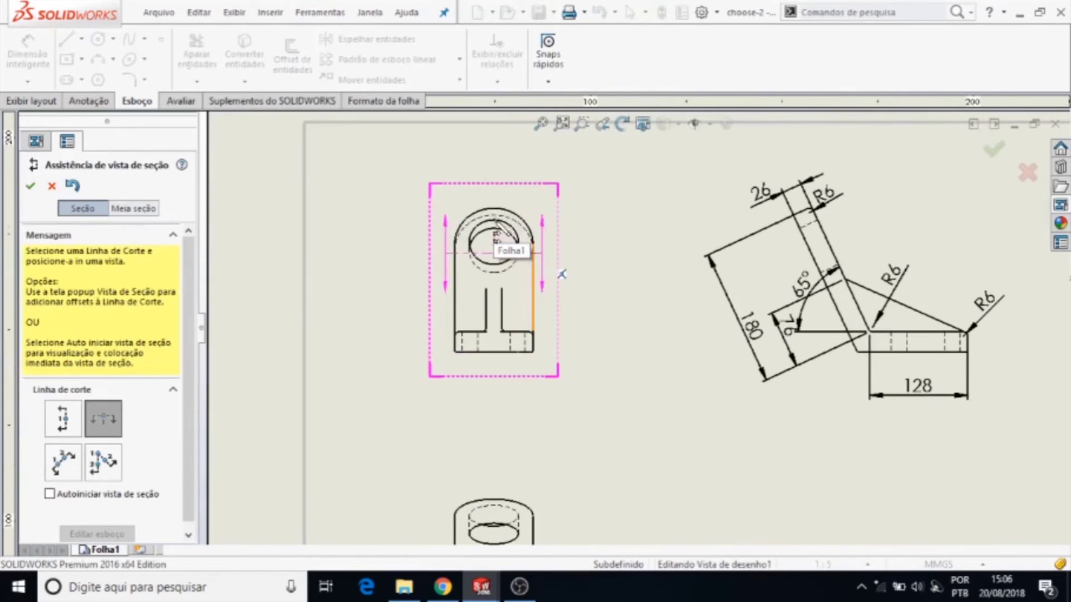
{"action": "left_click", "coordinate": [63, 419]}
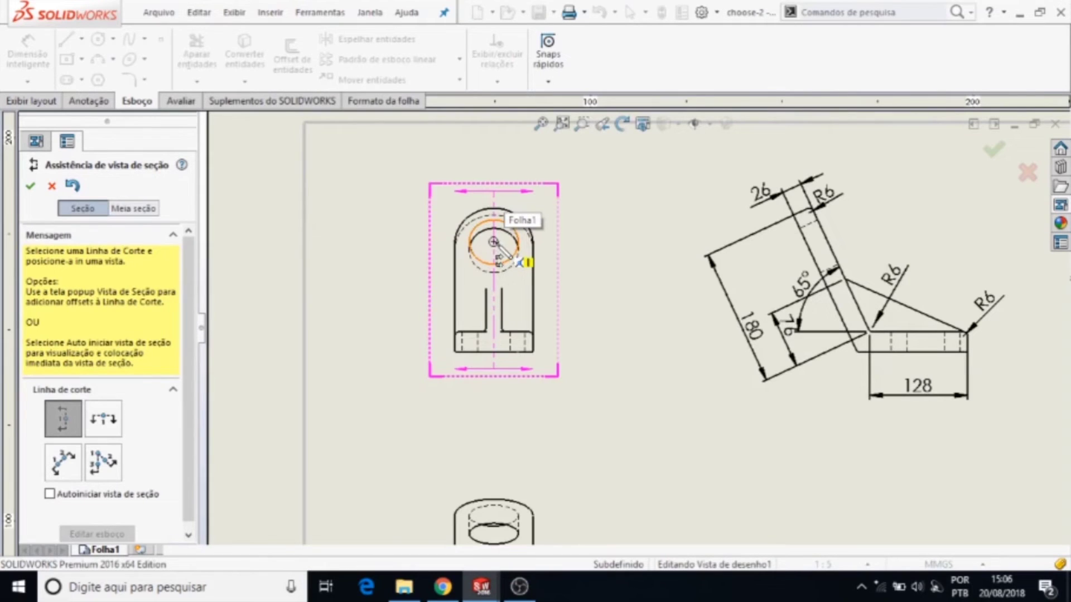
{"action": "left_click", "coordinate": [494, 242]}
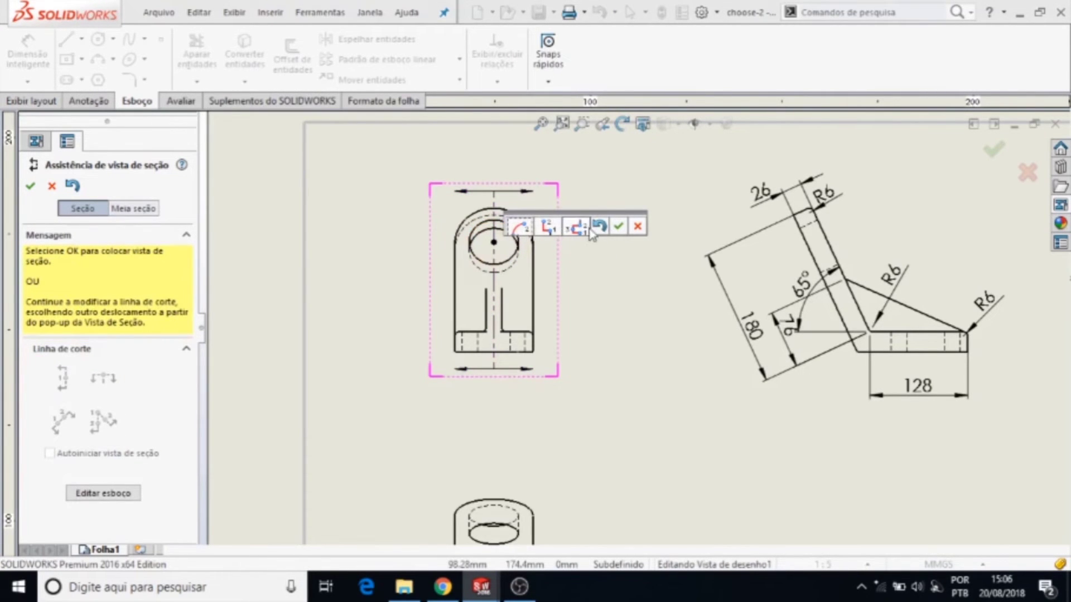
{"action": "left_click", "coordinate": [620, 226]}
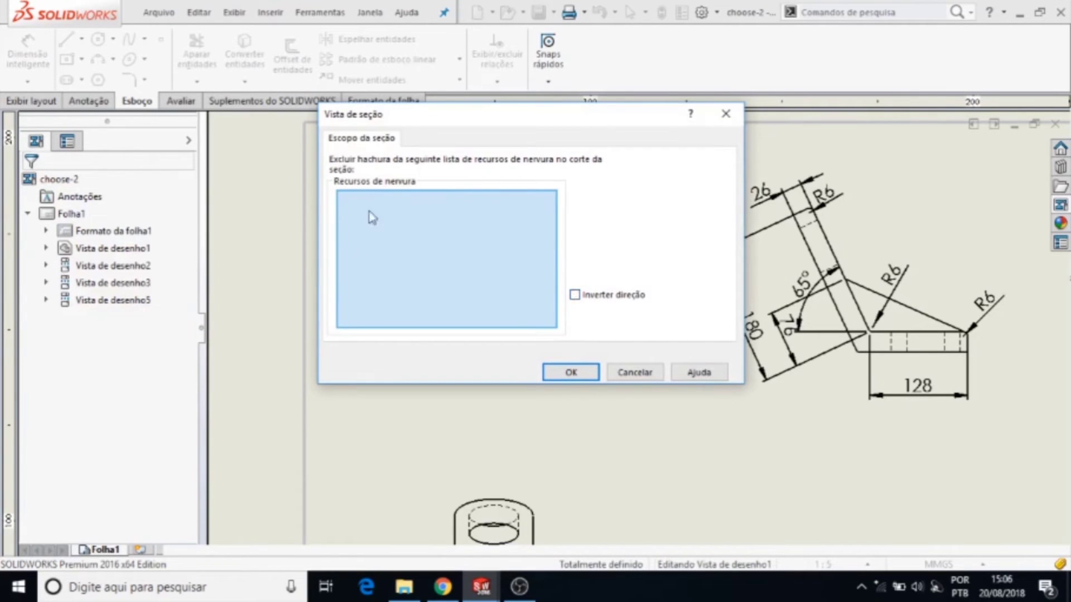
Place section view A-A on the sheet below the angled view
{"action": "left_click", "coordinate": [564, 372]}
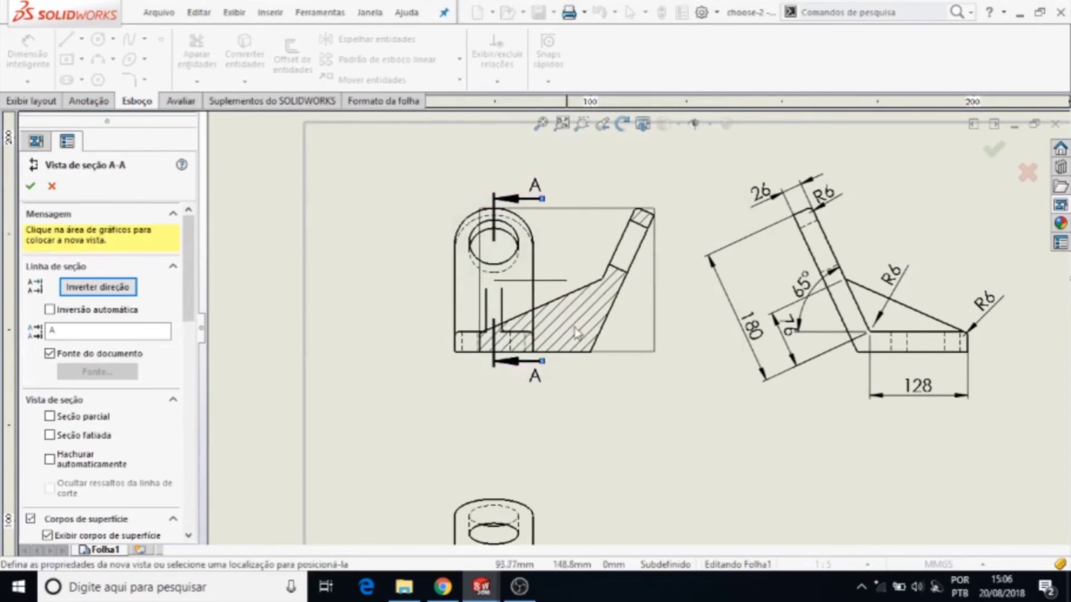
{"action": "scroll", "coordinate": [590, 316], "scroll_direction": "up", "scroll_amount": 2}
{"action": "scroll", "coordinate": [594, 318], "scroll_direction": "up", "scroll_amount": 2}
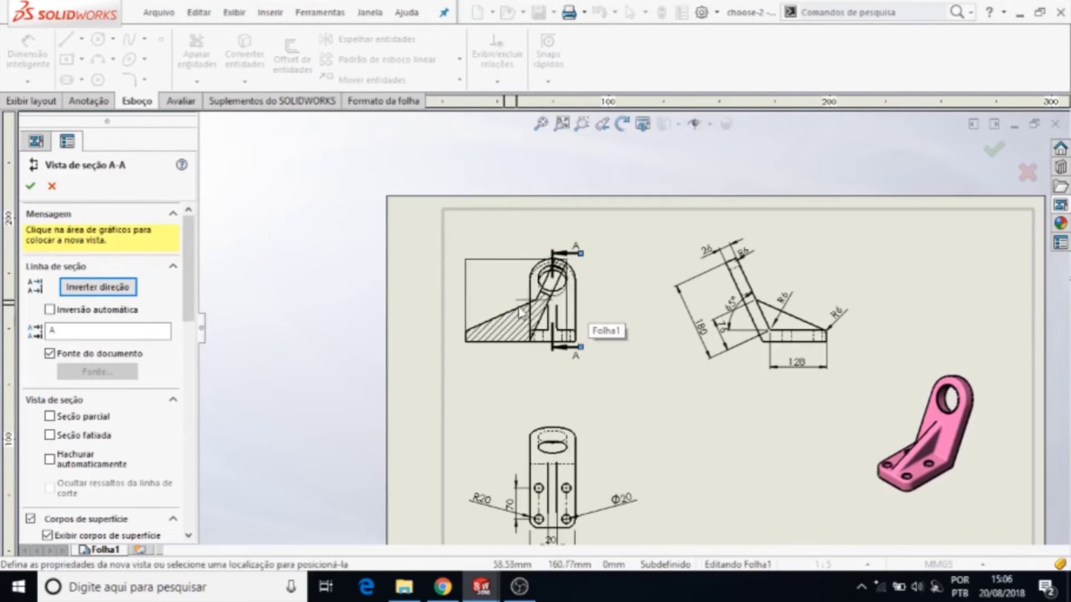
{"action": "scroll", "coordinate": [524, 311], "scroll_direction": "up", "scroll_amount": 1}
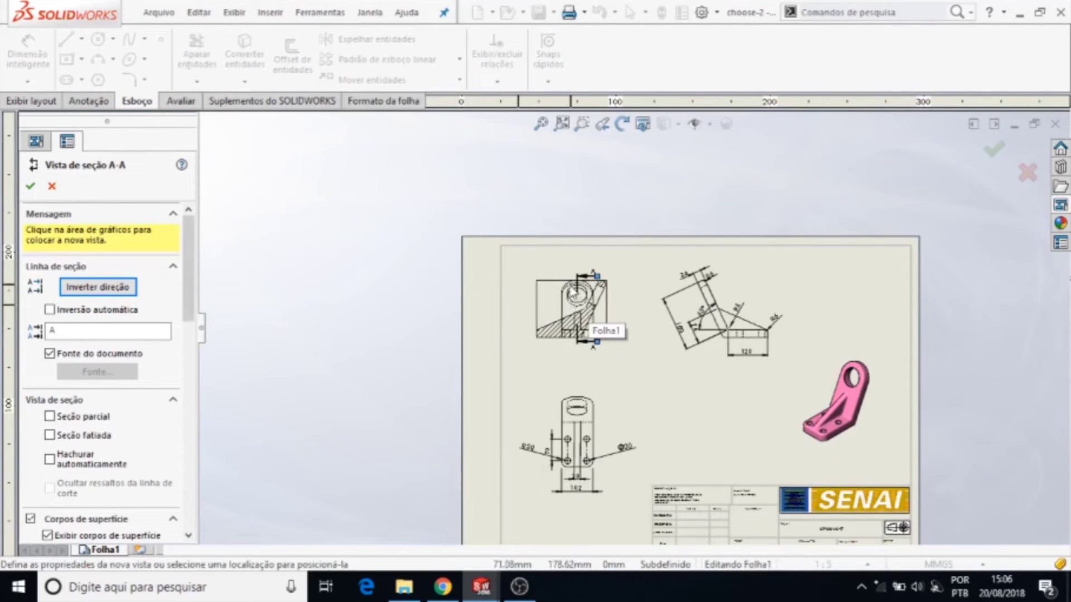
{"action": "scroll", "coordinate": [707, 406], "scroll_direction": "down", "scroll_amount": 2}
{"action": "scroll", "coordinate": [705, 410], "scroll_direction": "down", "scroll_amount": 1}
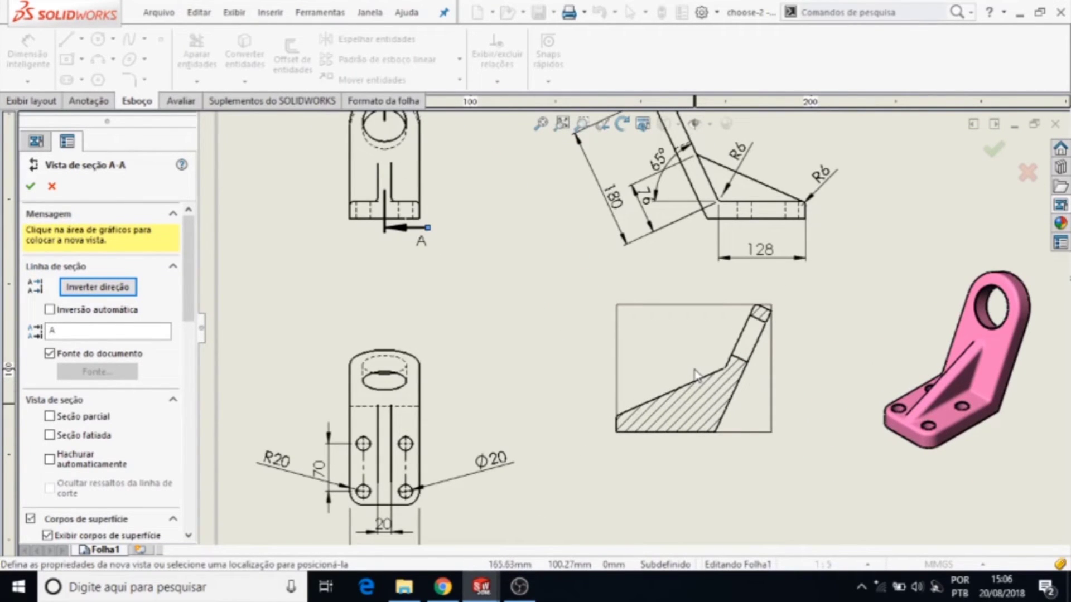
{"action": "left_click", "coordinate": [696, 376]}
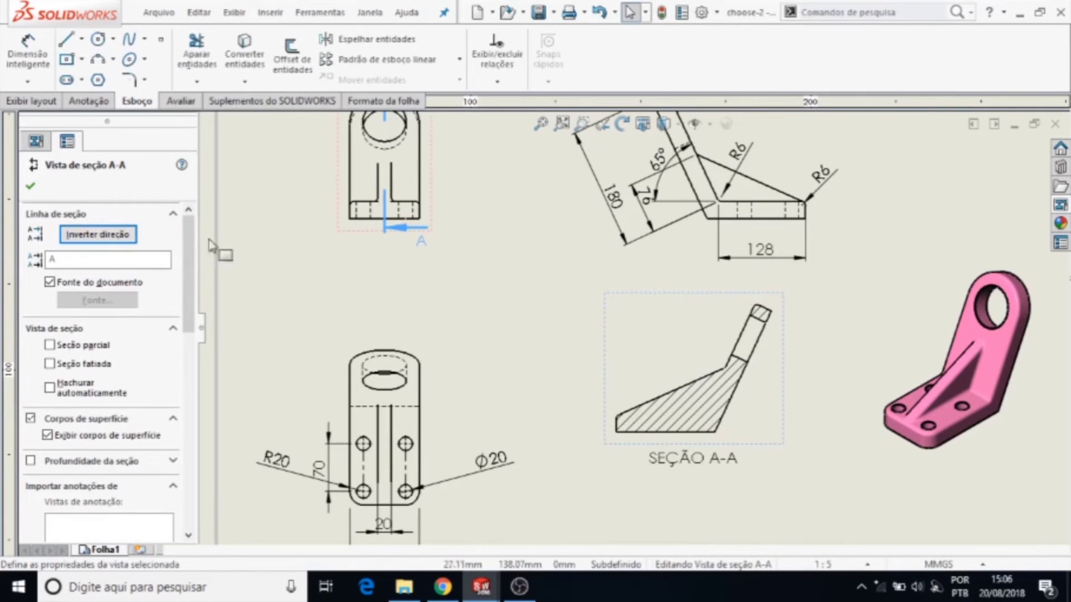
Reverse section A-A's viewing direction with Inverter direção
{"action": "left_click", "coordinate": [96, 236]}
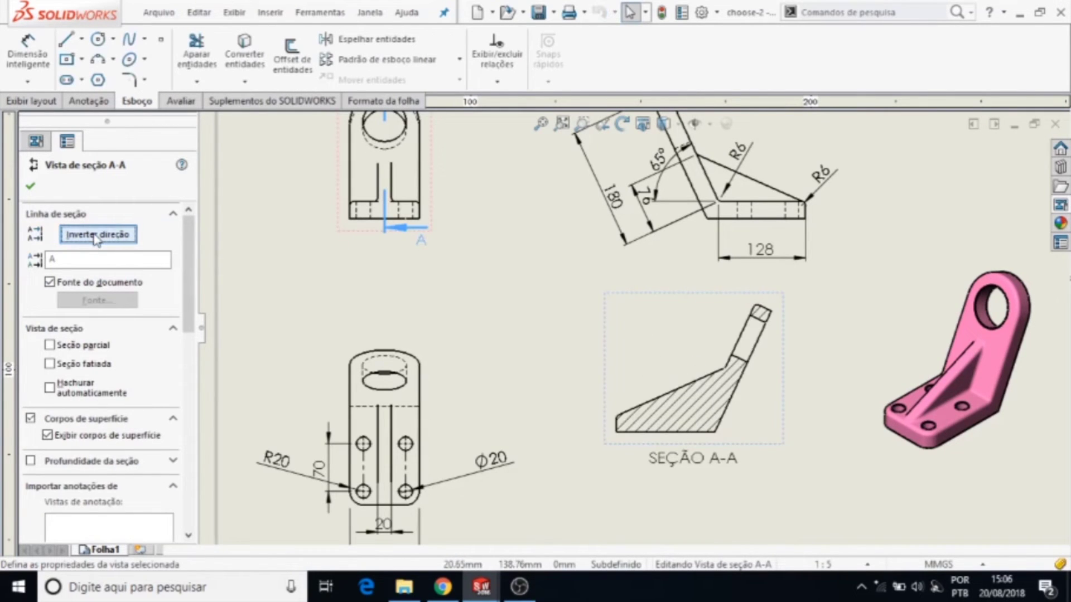
{"action": "left_click", "coordinate": [96, 237]}
{"action": "left_click", "coordinate": [96, 236]}
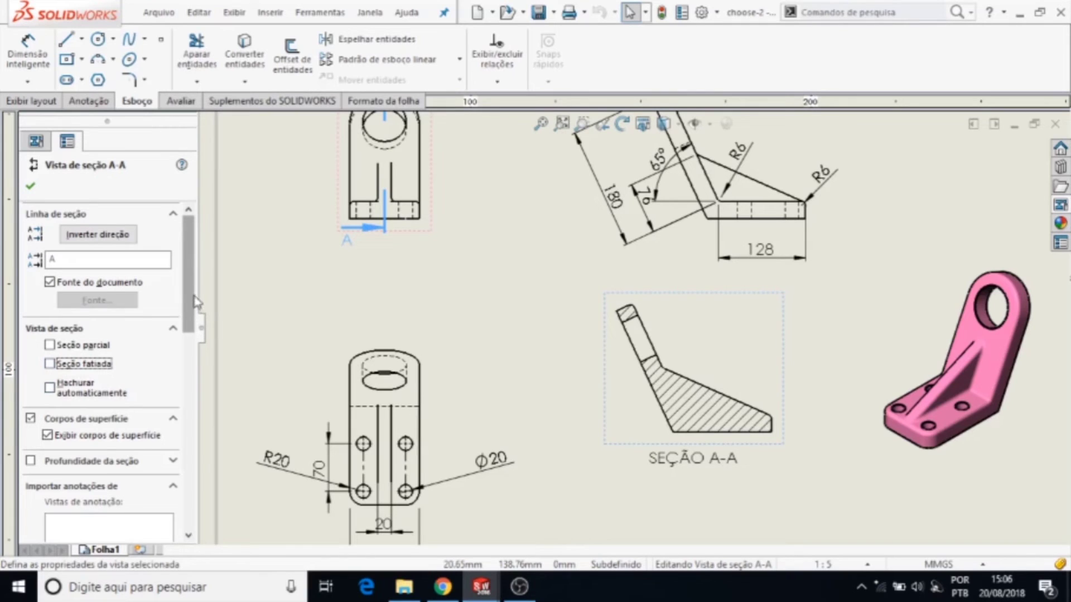
{"action": "left_click_drag", "start_coordinate": [189, 296], "coordinate": [202, 375]}
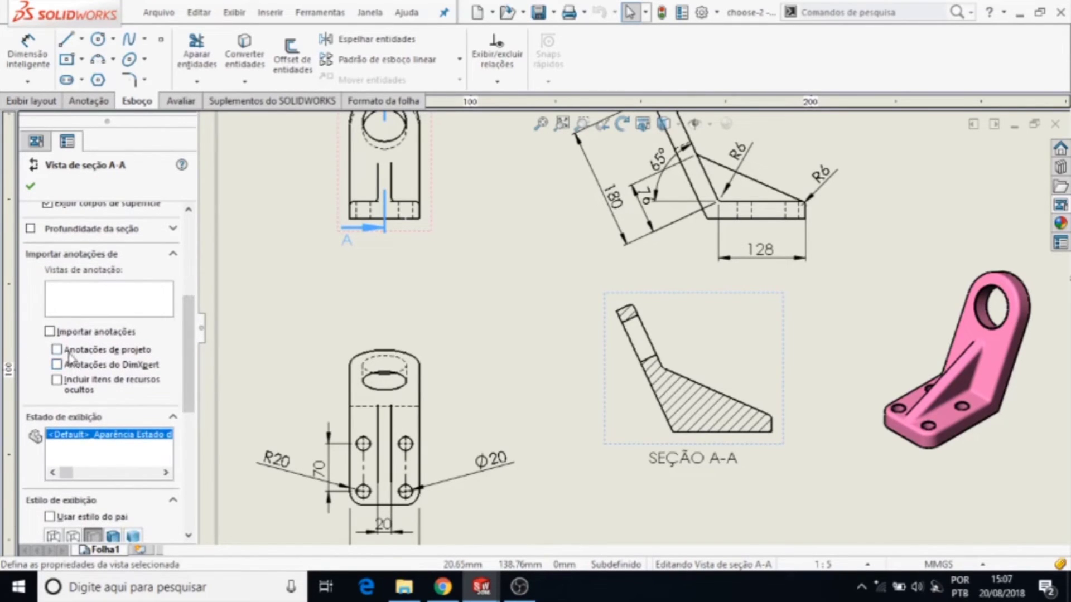
Import design annotations into section A-A and display it shaded with edges
{"action": "left_click", "coordinate": [50, 332]}
{"action": "left_click", "coordinate": [56, 350]}
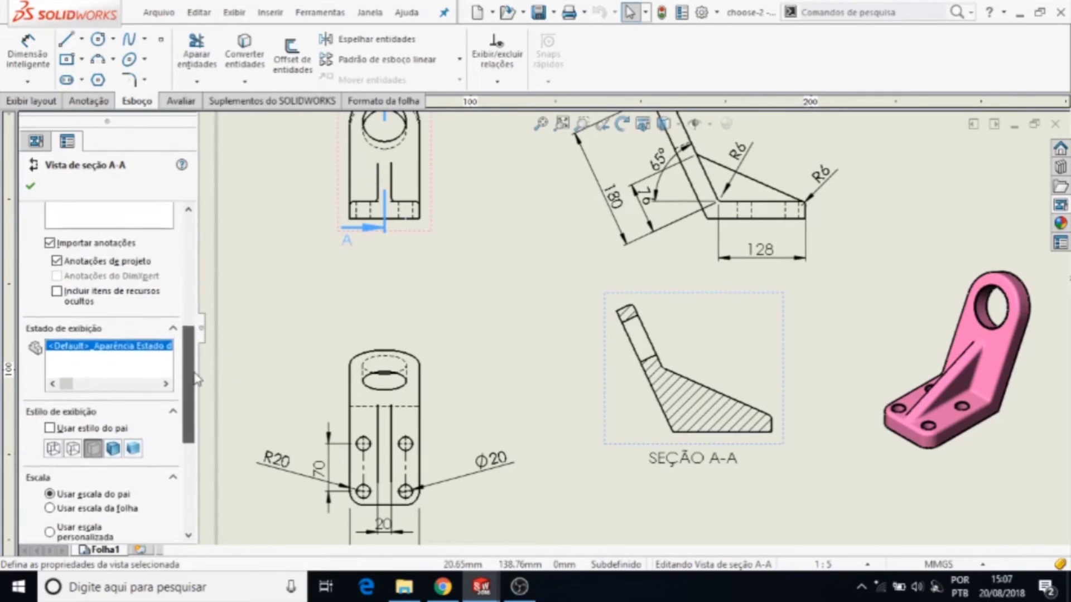
{"action": "scroll", "coordinate": [109, 306], "scroll_direction": "down", "scroll_amount": 5}
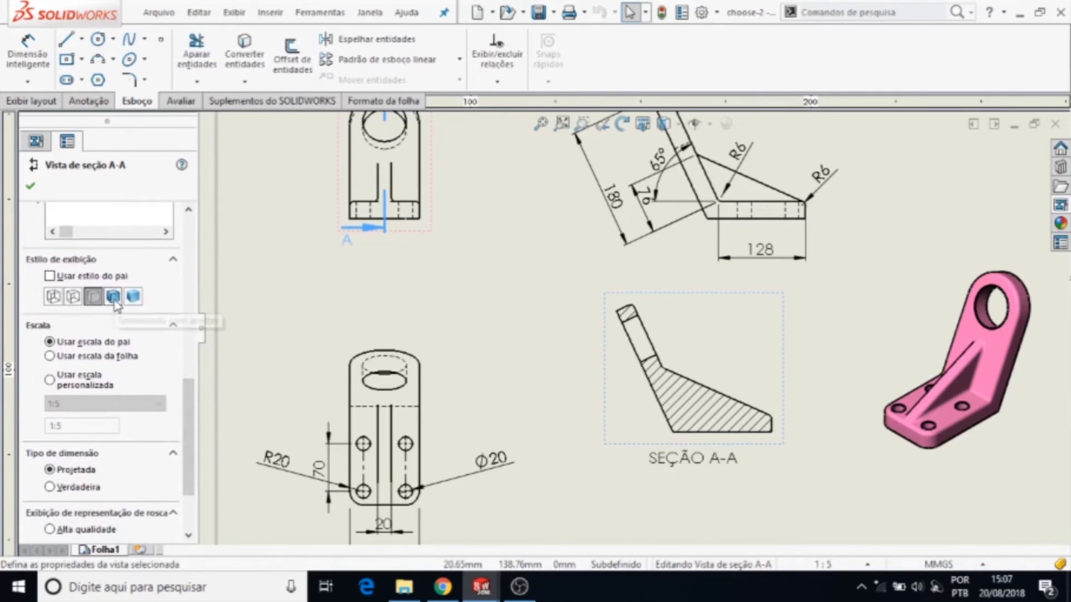
{"action": "left_click", "coordinate": [113, 299]}
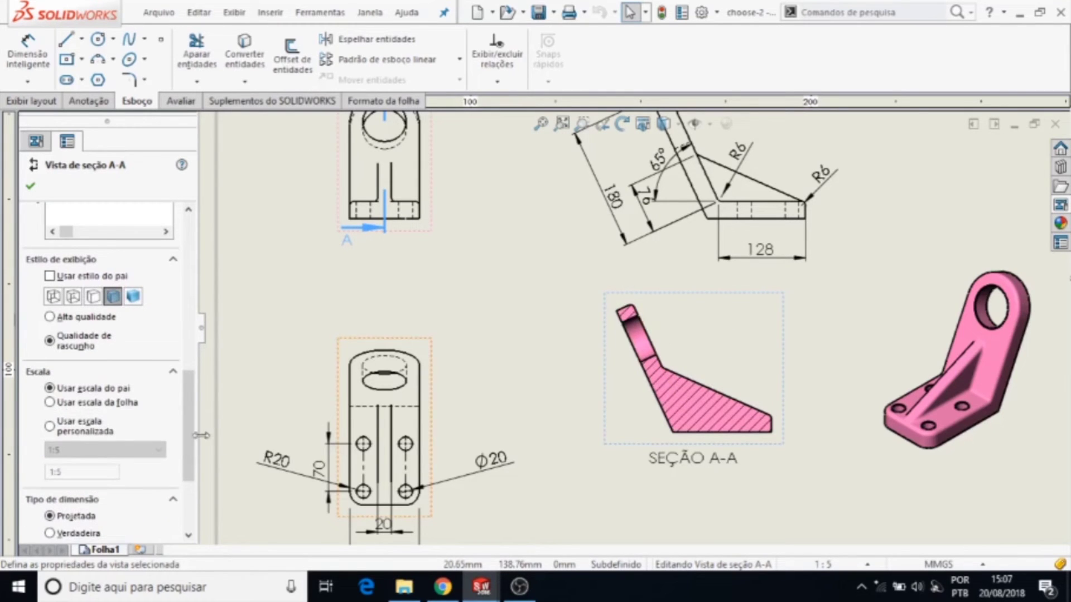
{"action": "left_click", "coordinate": [223, 446]}
{"action": "left_click", "coordinate": [365, 228]}
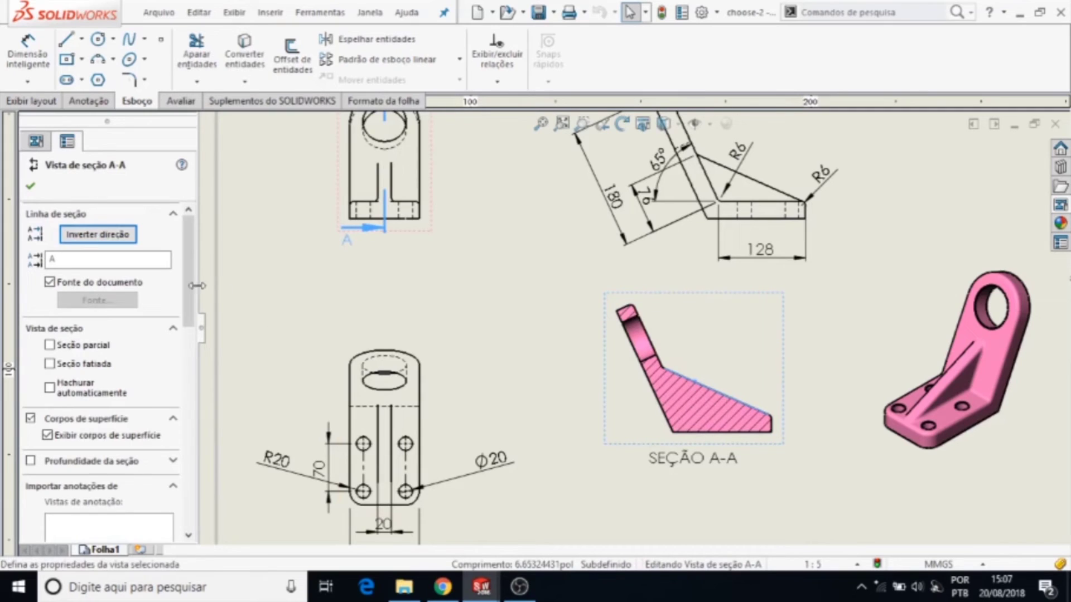
{"action": "left_click_drag", "start_coordinate": [190, 286], "coordinate": [206, 489]}
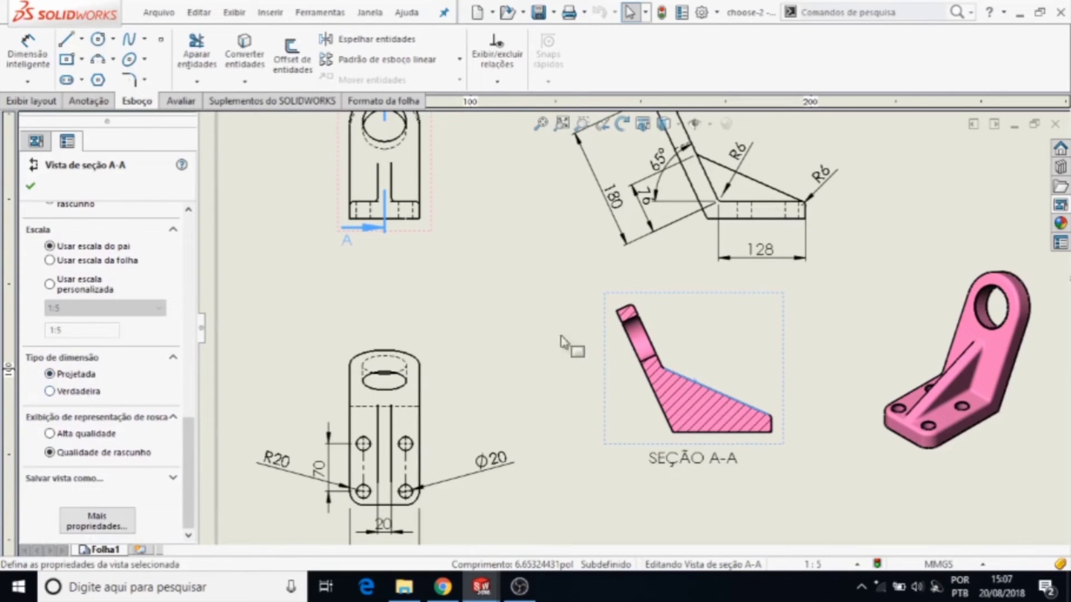
Start a dimension on section A-A's slanted edge, then cancel it
{"action": "left_click", "coordinate": [28, 53]}
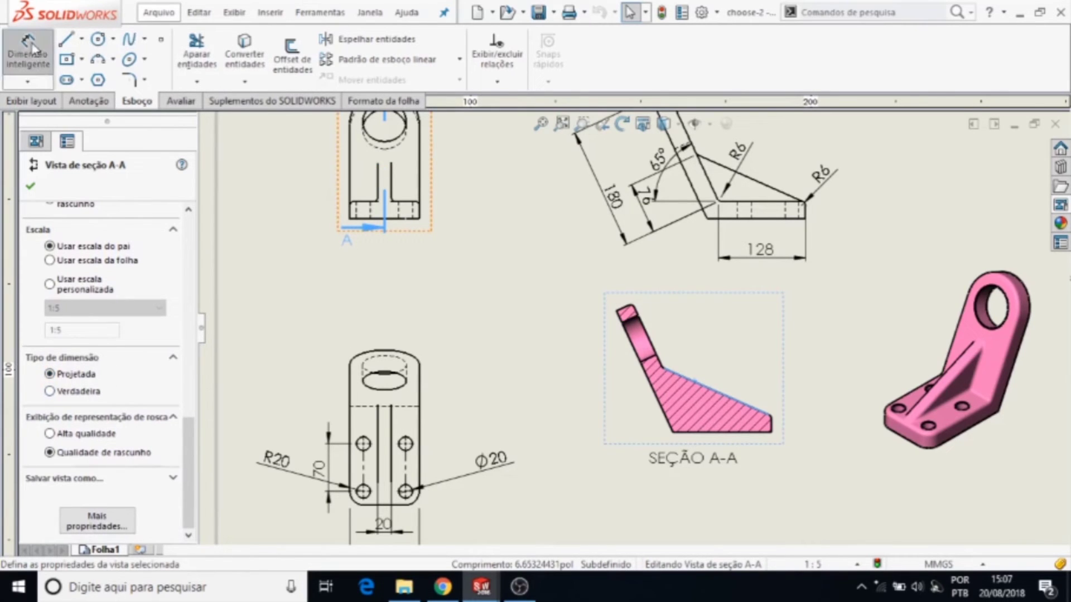
{"action": "left_click", "coordinate": [657, 397]}
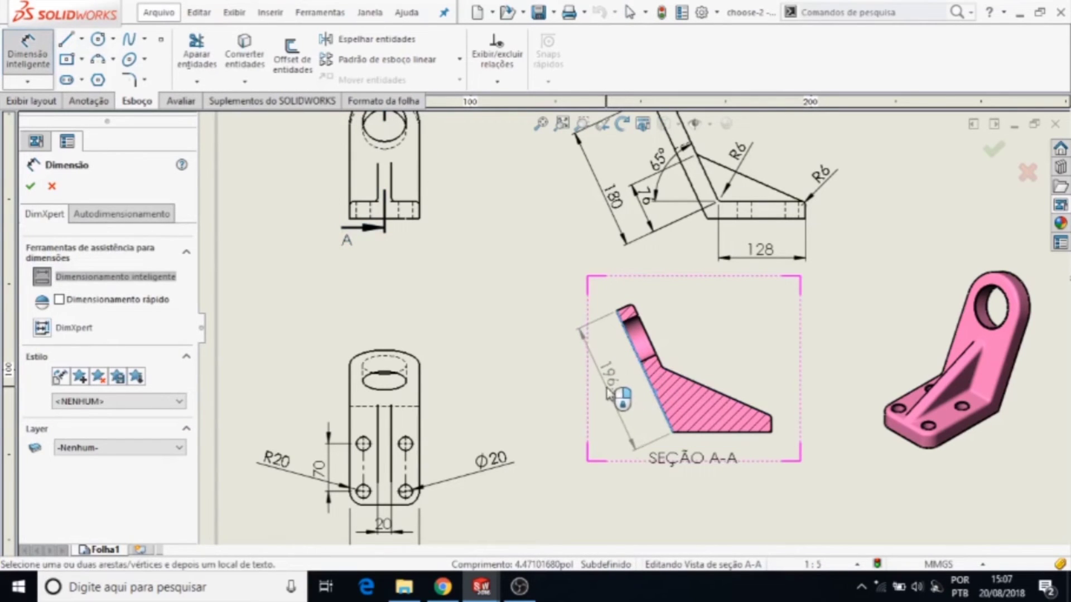
{"action": "key", "text": "Escape"}
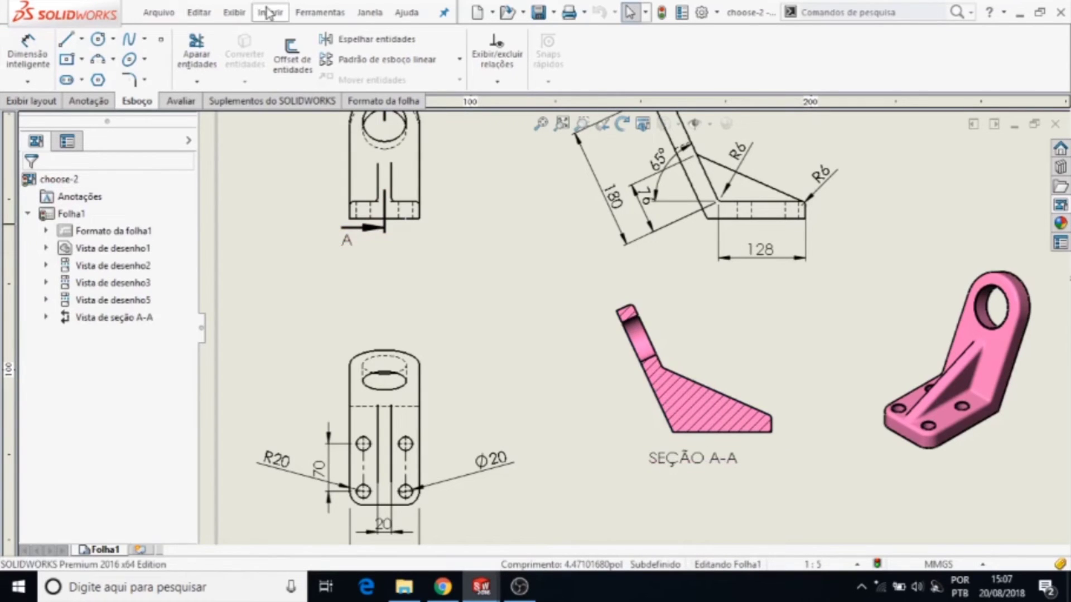
Check section A-A's properties, then select the pink isometric view for dimensioning
{"action": "left_click", "coordinate": [712, 297]}
{"action": "scroll", "coordinate": [155, 455], "scroll_direction": "down", "scroll_amount": 3}
{"action": "scroll", "coordinate": [154, 454], "scroll_direction": "down", "scroll_amount": 3}
{"action": "scroll", "coordinate": [154, 455], "scroll_direction": "down", "scroll_amount": 2}
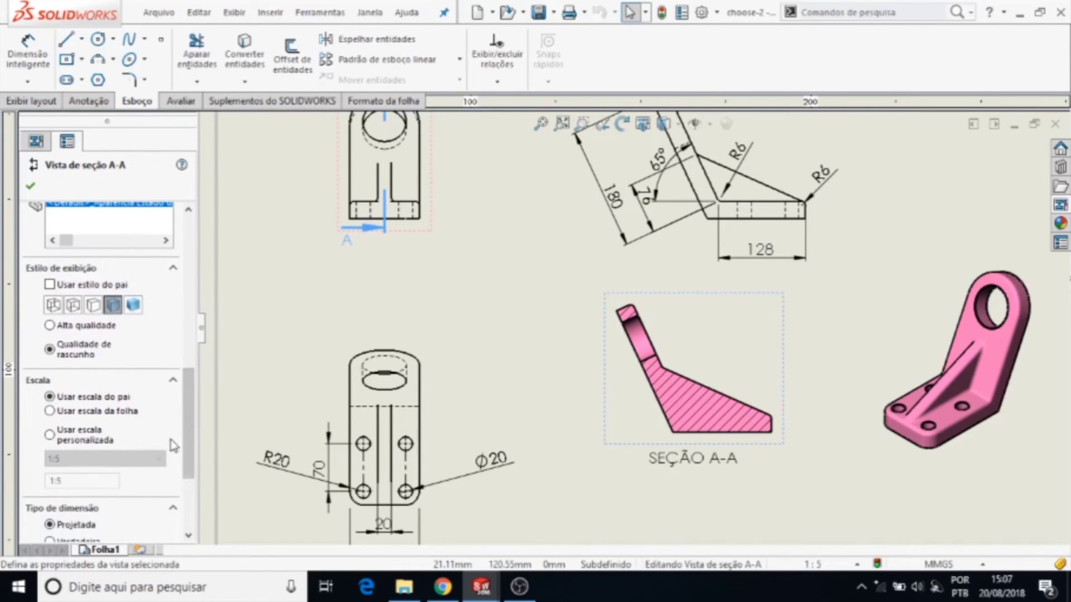
{"action": "scroll", "coordinate": [200, 504], "scroll_direction": "down", "scroll_amount": 3}
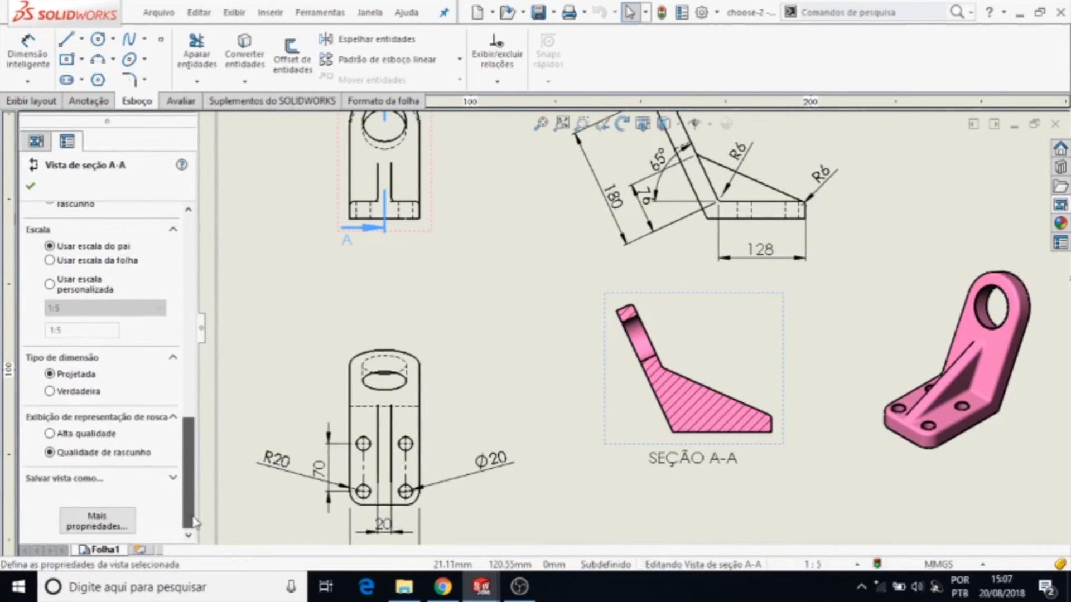
{"action": "left_click", "coordinate": [920, 465]}
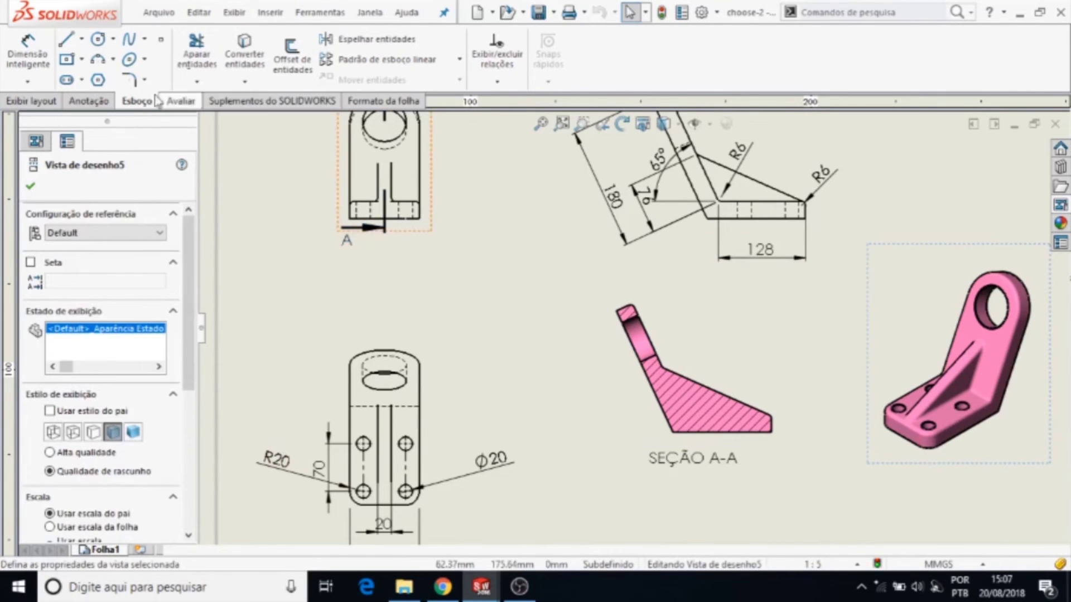
{"action": "scroll", "coordinate": [193, 281], "scroll_direction": "down", "scroll_amount": 3}
{"action": "scroll", "coordinate": [192, 281], "scroll_direction": "down", "scroll_amount": 2}
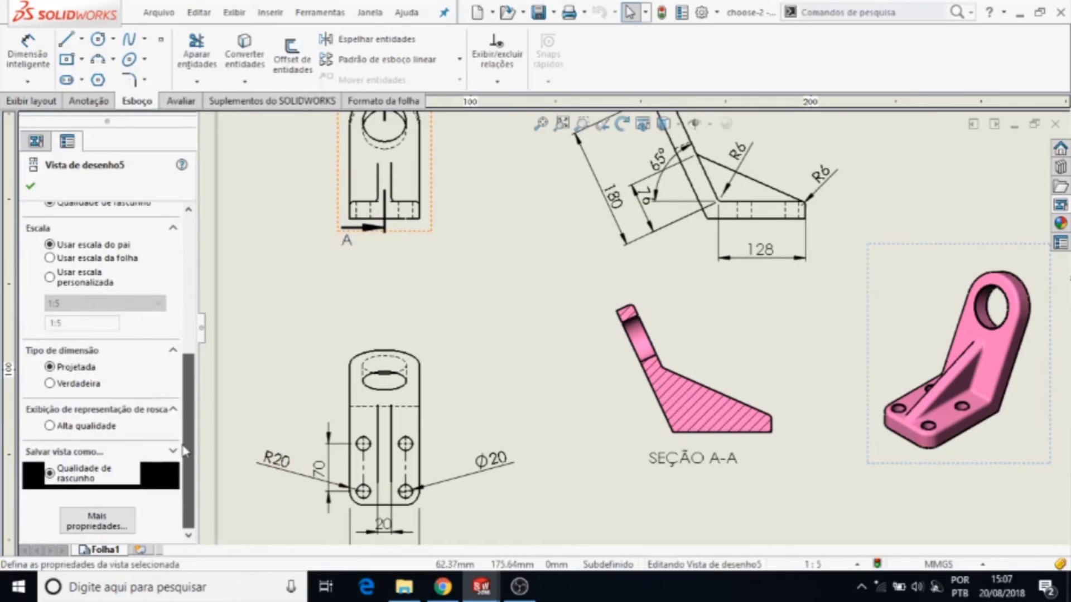
{"action": "left_click", "coordinate": [28, 56]}
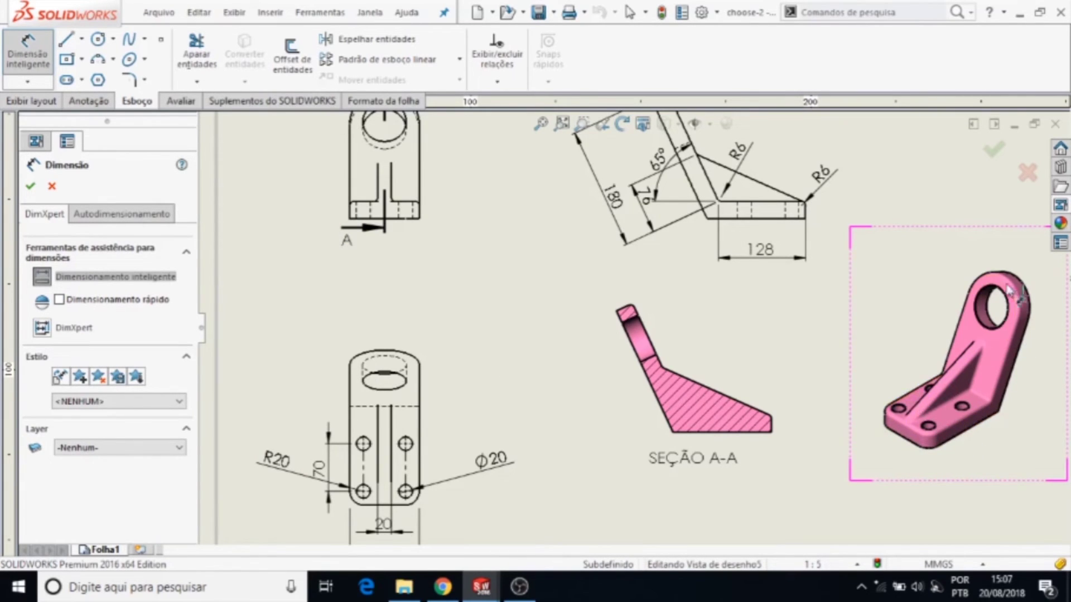
Dimension the isometric bottom edge (50,62), then switch the view to true dimensions
{"action": "left_click", "coordinate": [903, 443]}
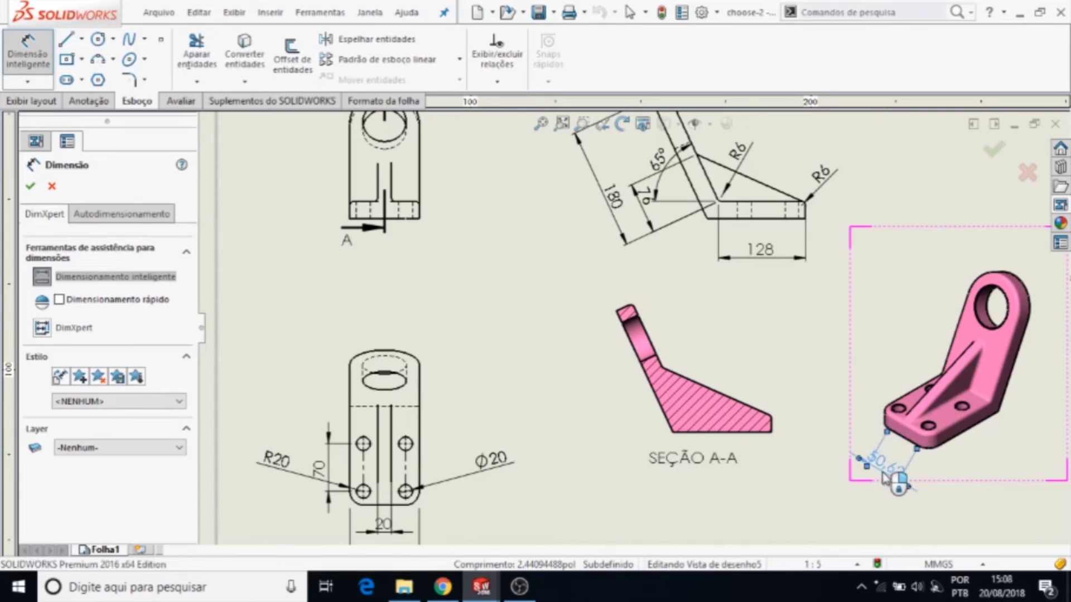
{"action": "left_click", "coordinate": [878, 481]}
{"action": "left_click", "coordinate": [31, 187]}
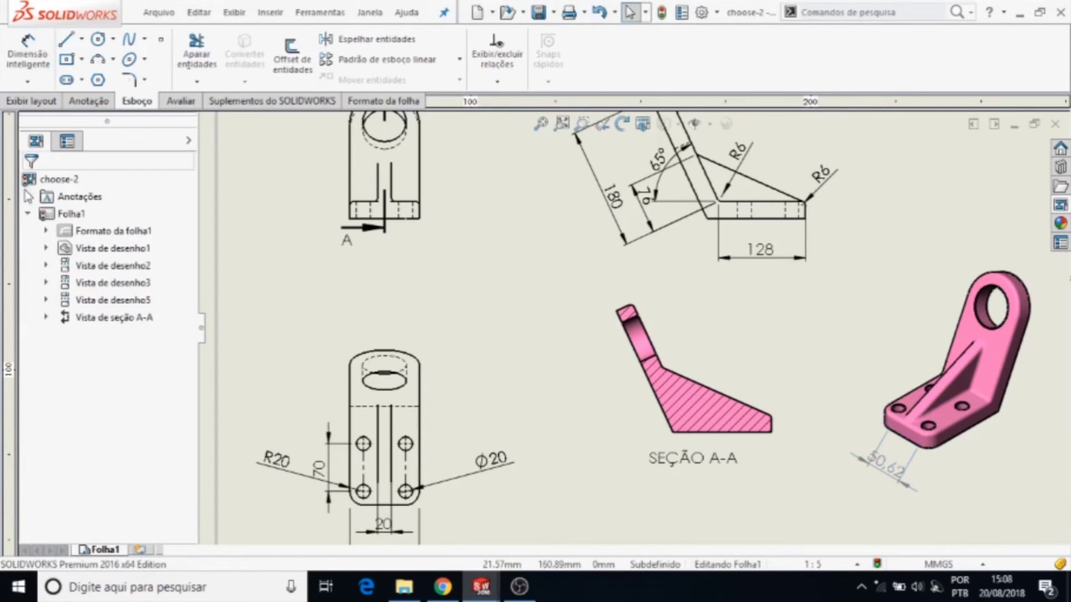
{"action": "left_click", "coordinate": [977, 468]}
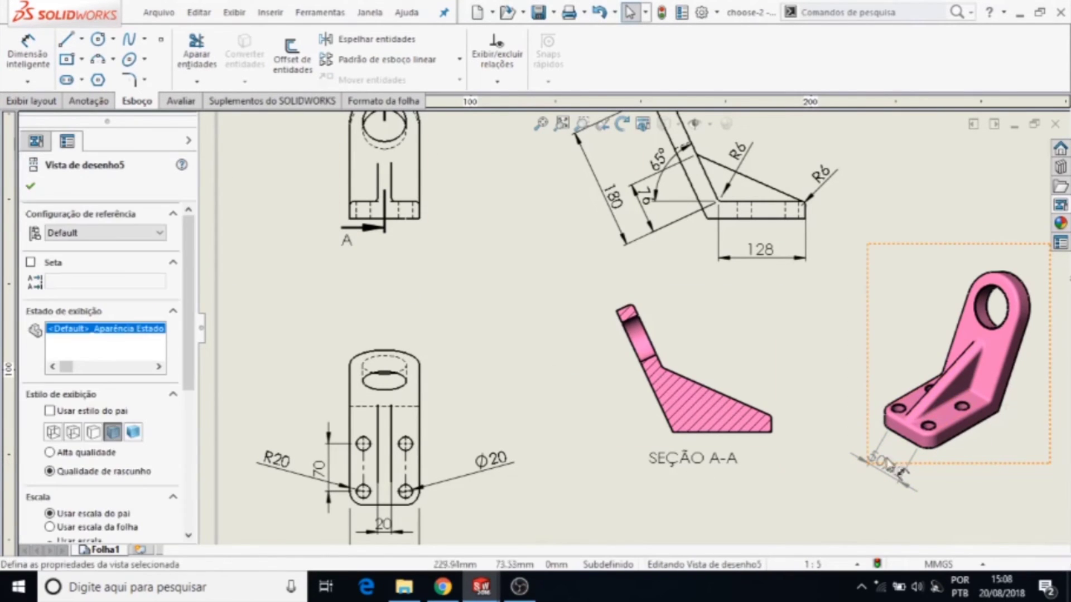
{"action": "left_click_drag", "start_coordinate": [188, 351], "coordinate": [206, 495]}
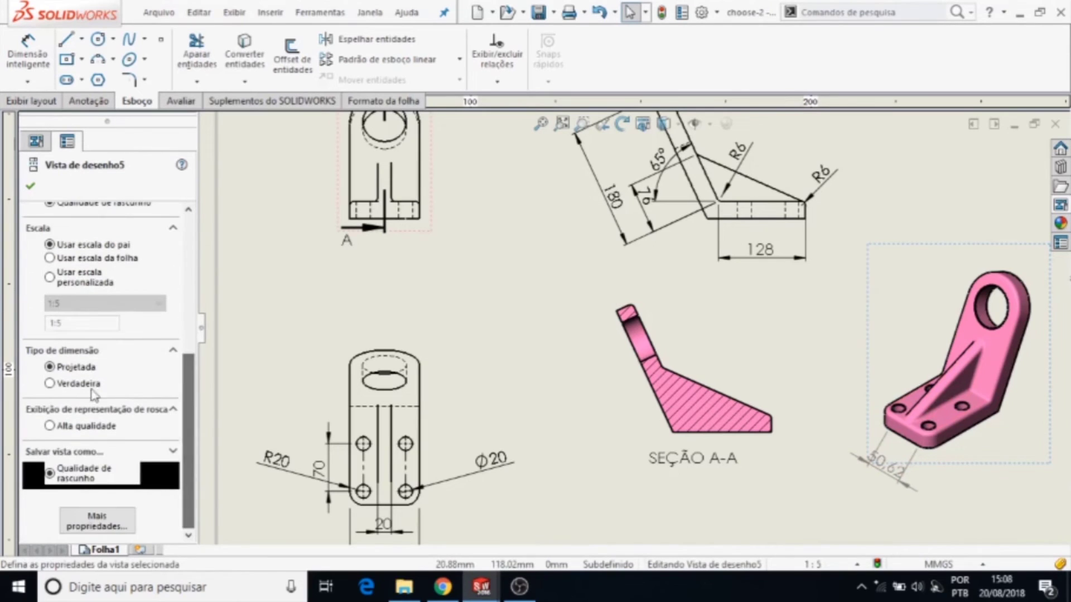
{"action": "left_click", "coordinate": [60, 383]}
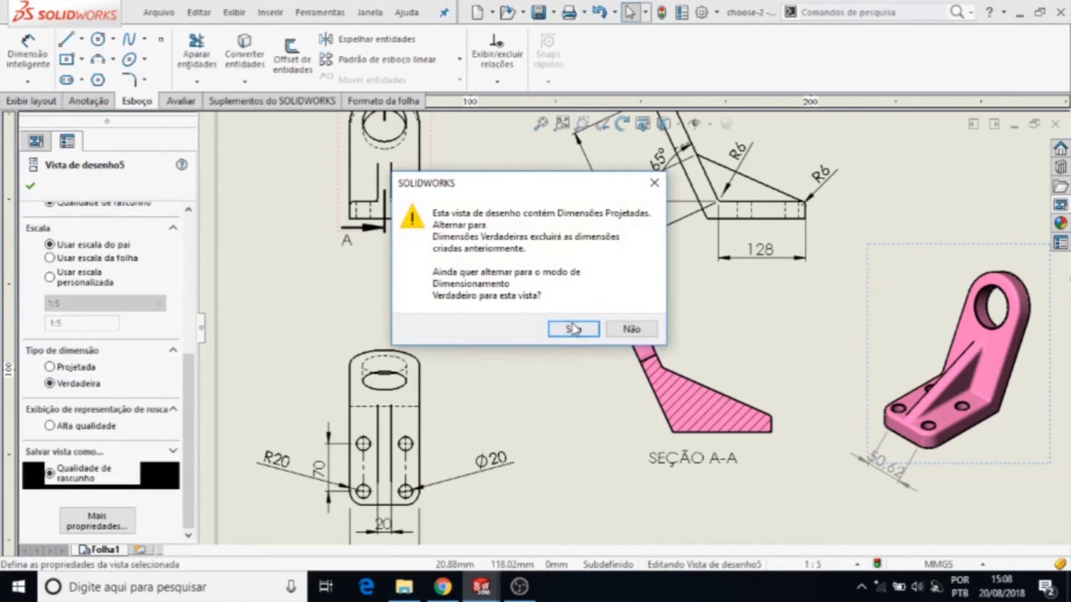
{"action": "left_click", "coordinate": [575, 329]}
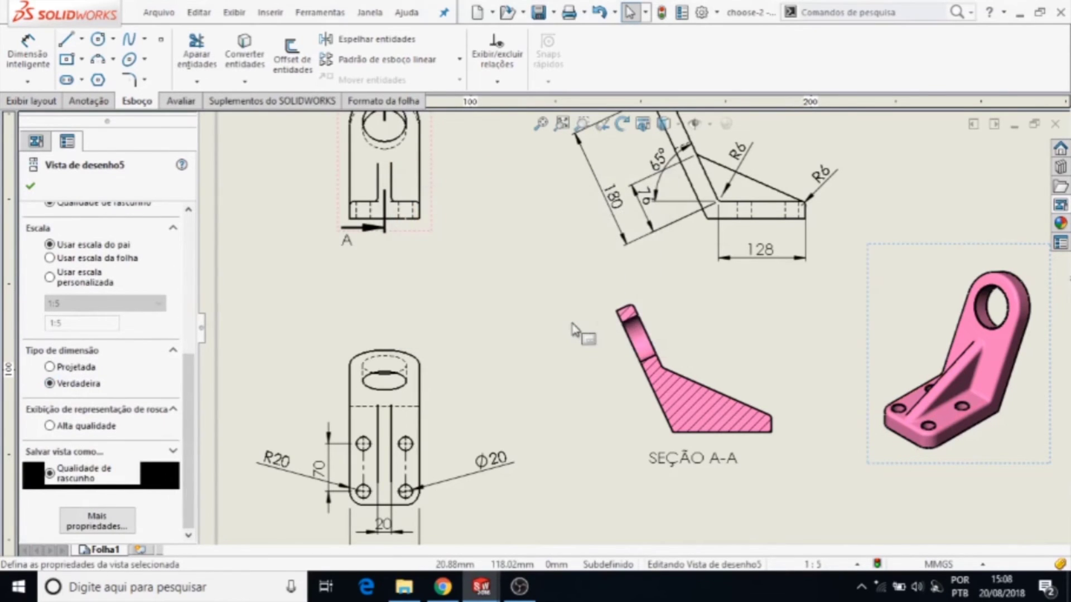
Add the true-length 62 dimension below the isometric view, inspect it, then delete it
{"action": "left_click", "coordinate": [31, 51]}
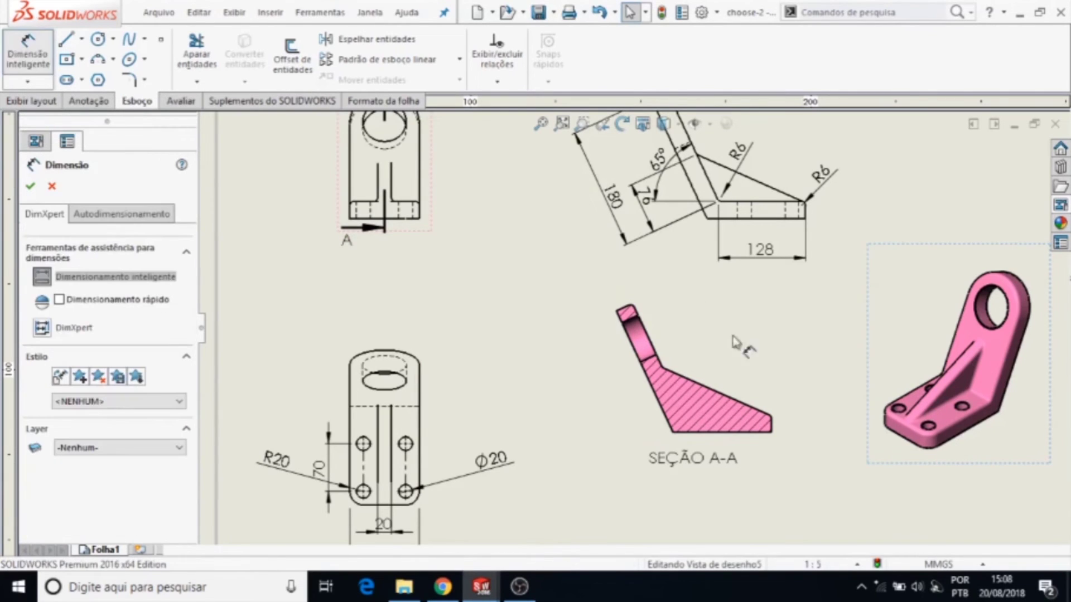
{"action": "left_click", "coordinate": [892, 446]}
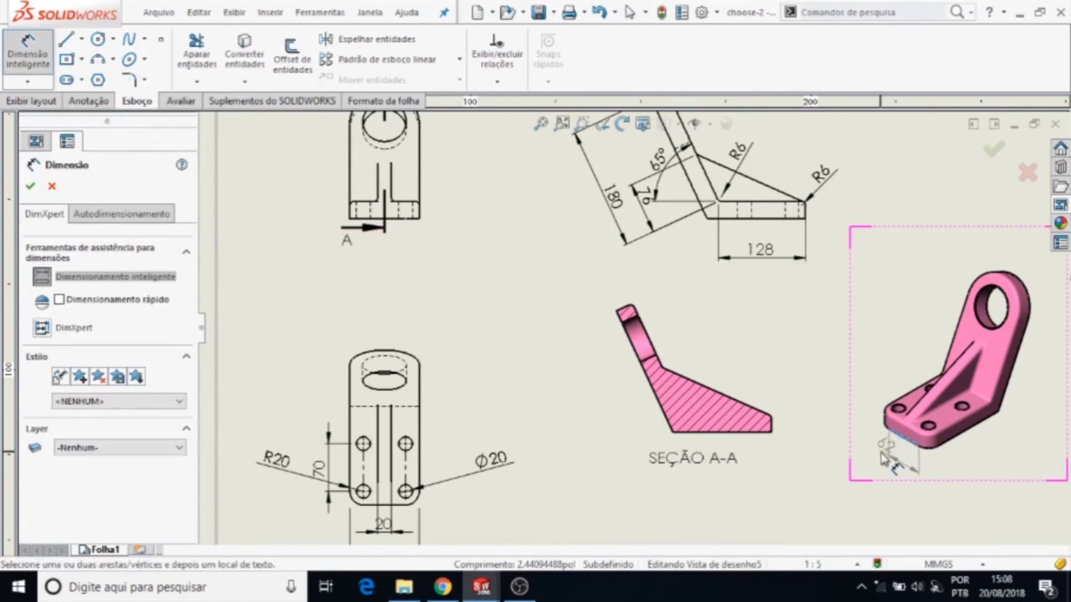
{"action": "left_click", "coordinate": [897, 475]}
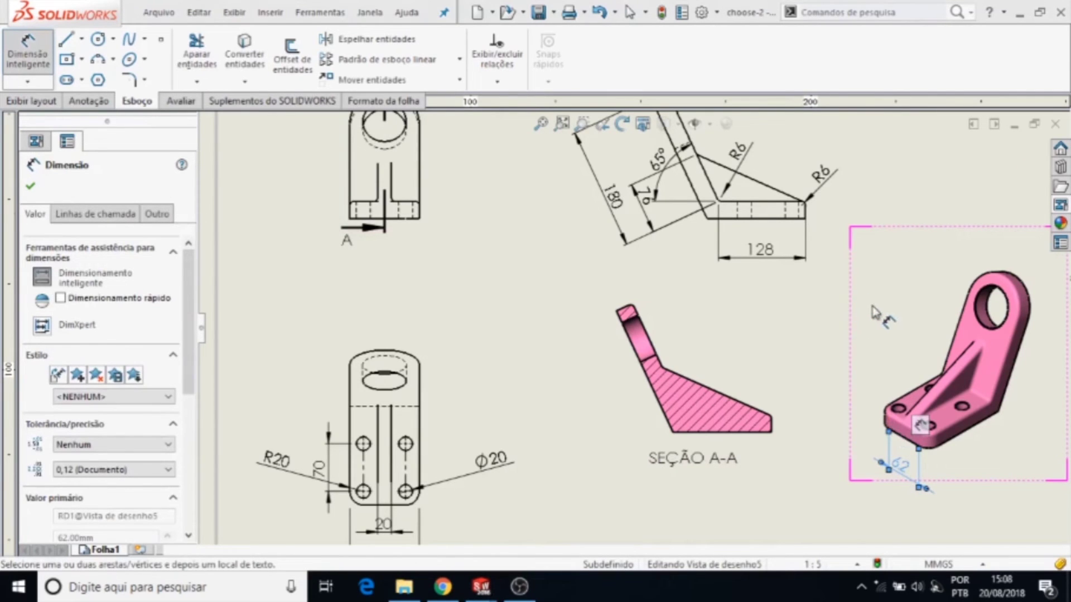
{"action": "key", "text": "Escape"}
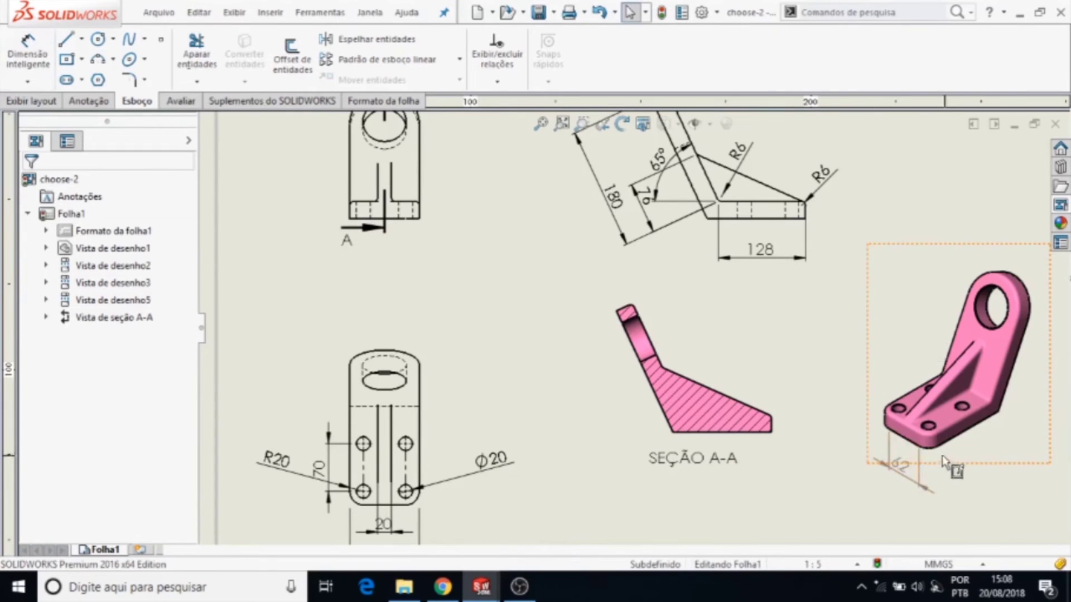
{"action": "left_click", "coordinate": [910, 472]}
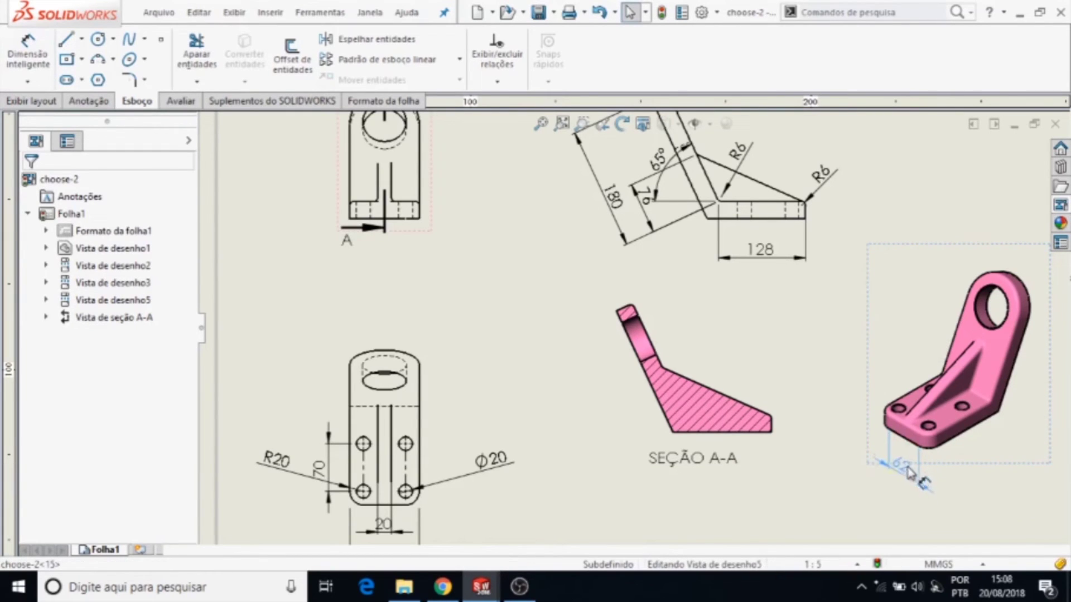
{"action": "left_click", "coordinate": [903, 464]}
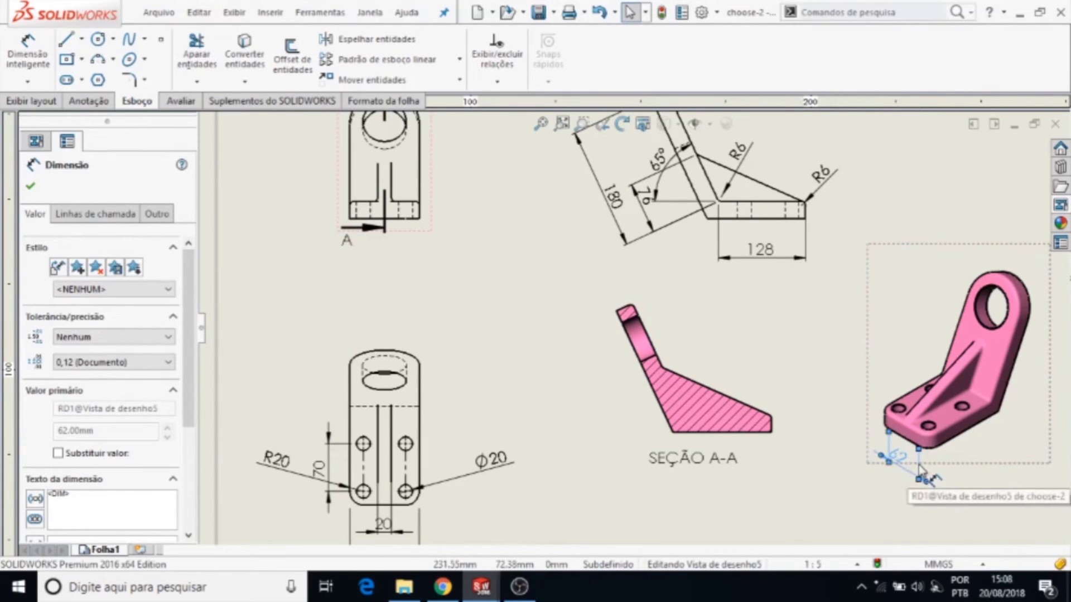
{"action": "key", "text": "Delete"}
Start a detail view and circle the hole region on the isometric bracket
{"action": "scroll", "coordinate": [716, 332], "scroll_direction": "up", "scroll_amount": 3}
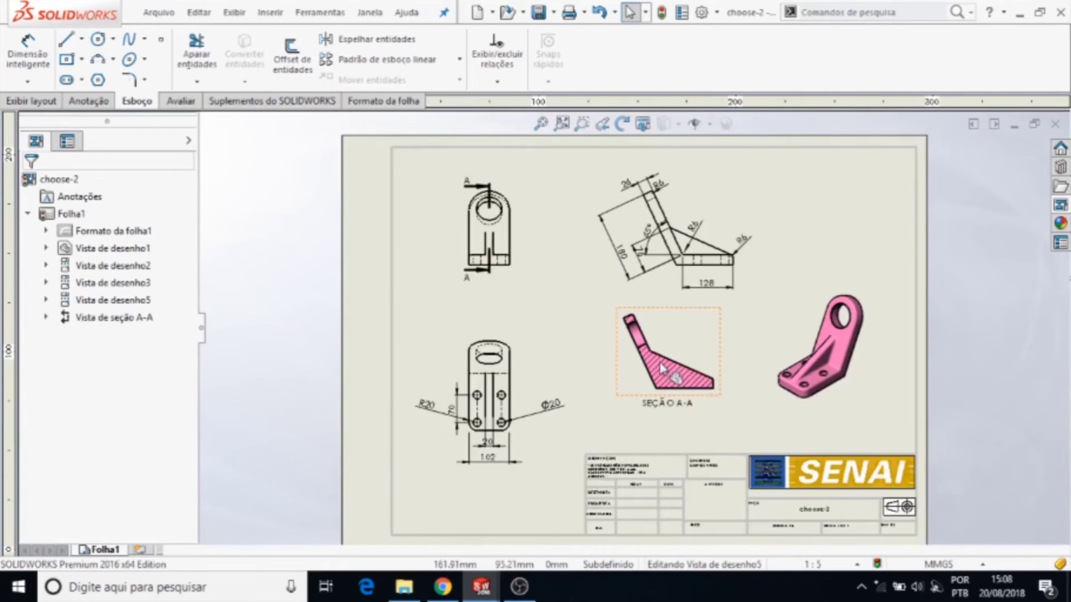
{"action": "scroll", "coordinate": [667, 368], "scroll_direction": "up", "scroll_amount": 2}
{"action": "scroll", "coordinate": [524, 270], "scroll_direction": "down", "scroll_amount": 2}
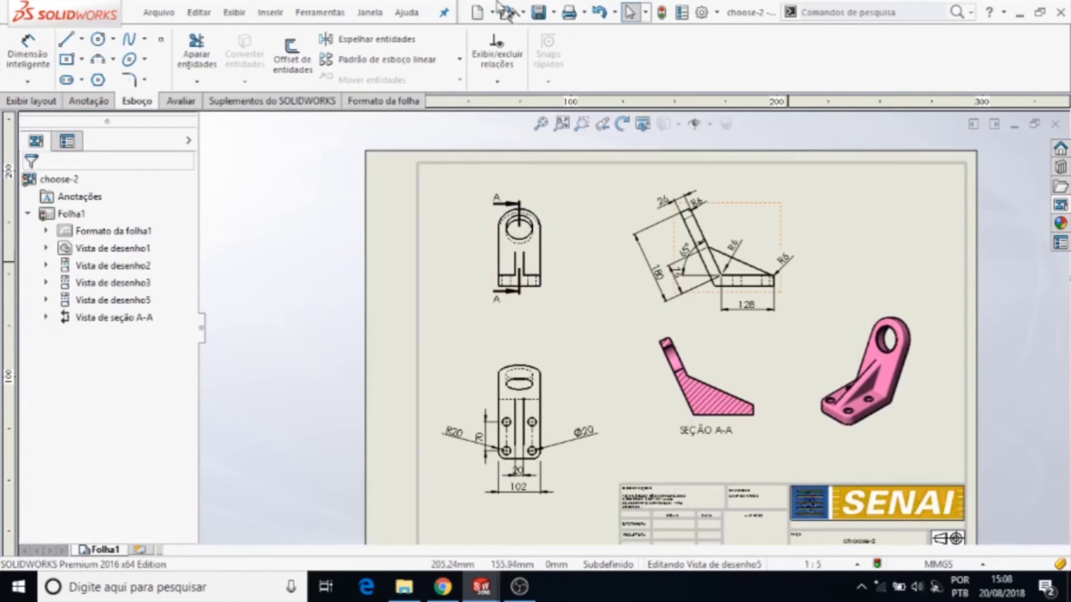
{"action": "left_click", "coordinate": [270, 12]}
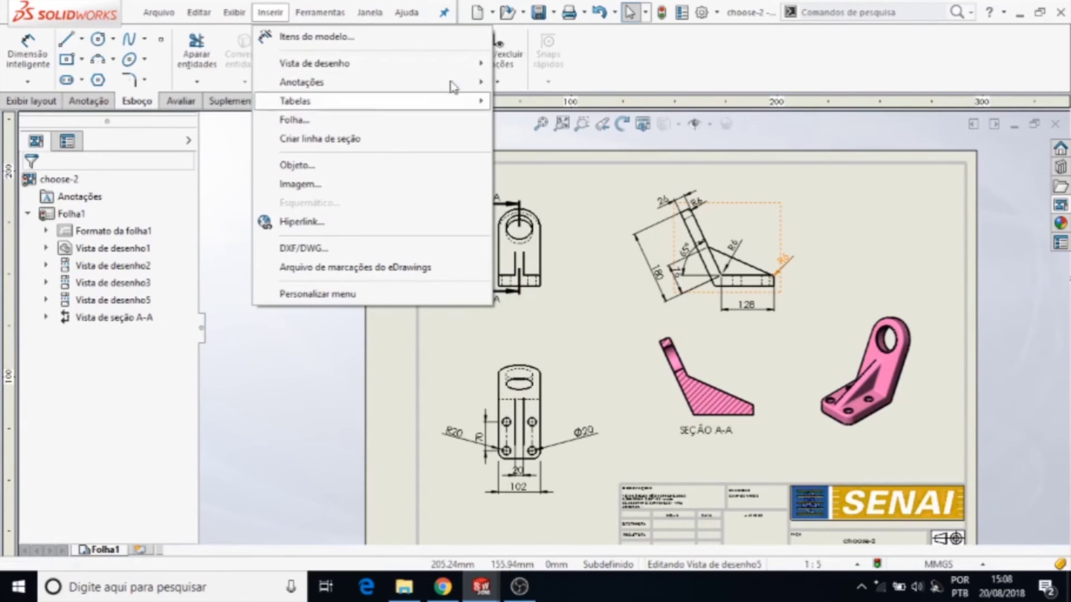
{"action": "mouse_move", "coordinate": [315, 63]}
{"action": "left_click", "coordinate": [552, 208]}
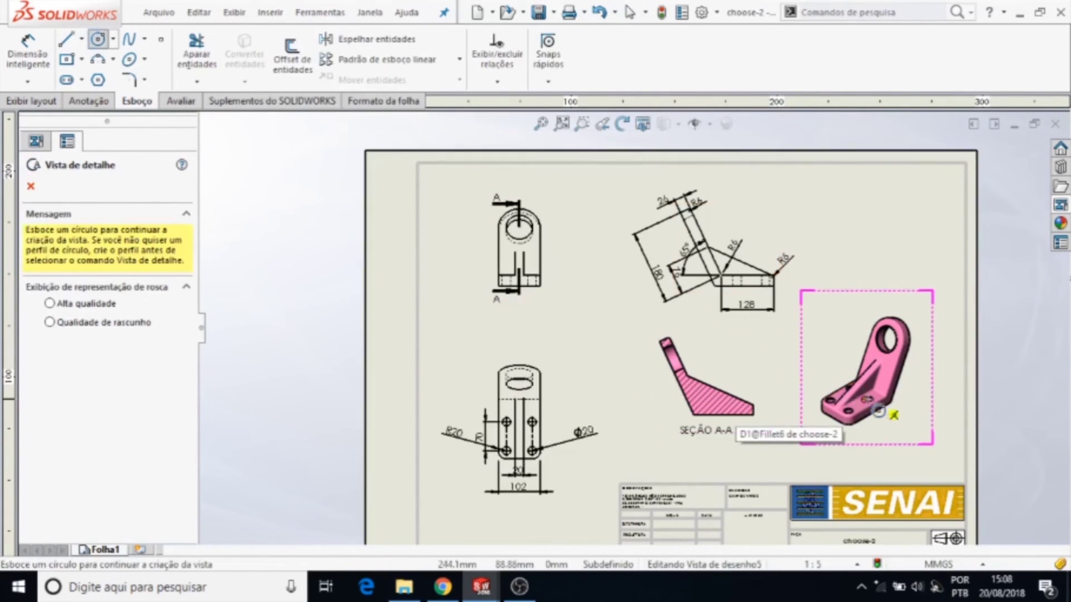
{"action": "scroll", "coordinate": [685, 356], "scroll_direction": "up", "scroll_amount": 5}
{"action": "scroll", "coordinate": [695, 367], "scroll_direction": "down", "scroll_amount": 2}
{"action": "scroll", "coordinate": [703, 360], "scroll_direction": "down", "scroll_amount": 2}
{"action": "scroll", "coordinate": [715, 351], "scroll_direction": "down", "scroll_amount": 1}
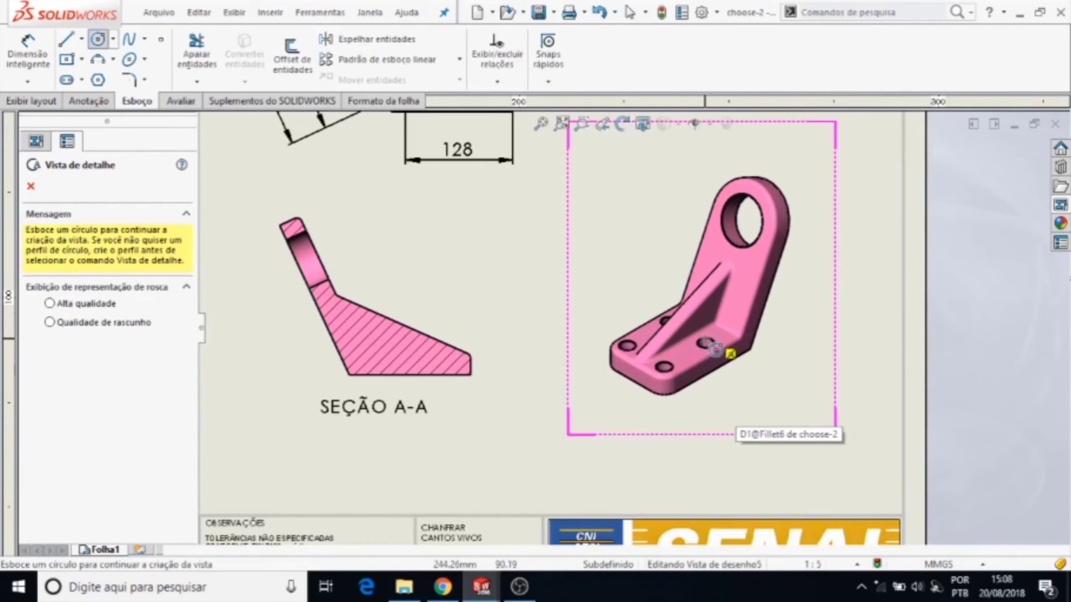
{"action": "left_click", "coordinate": [717, 326]}
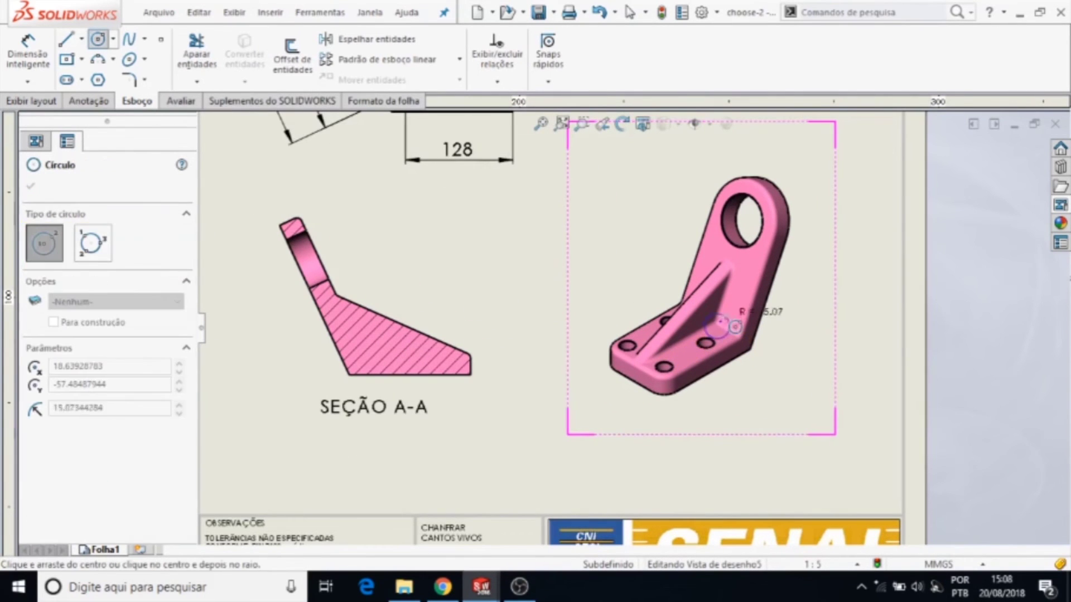
{"action": "left_click", "coordinate": [752, 300]}
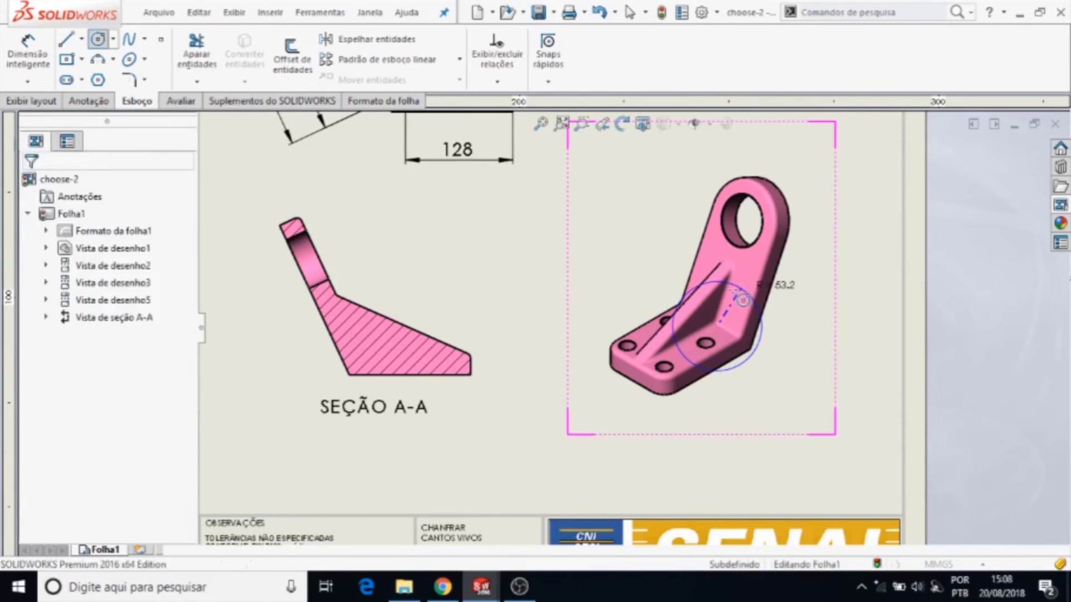
Place 2:5 detail view B above the isometric view, then begin another detail view
{"action": "scroll", "coordinate": [651, 268], "scroll_direction": "up", "scroll_amount": 5}
{"action": "scroll", "coordinate": [651, 268], "scroll_direction": "down", "scroll_amount": 4}
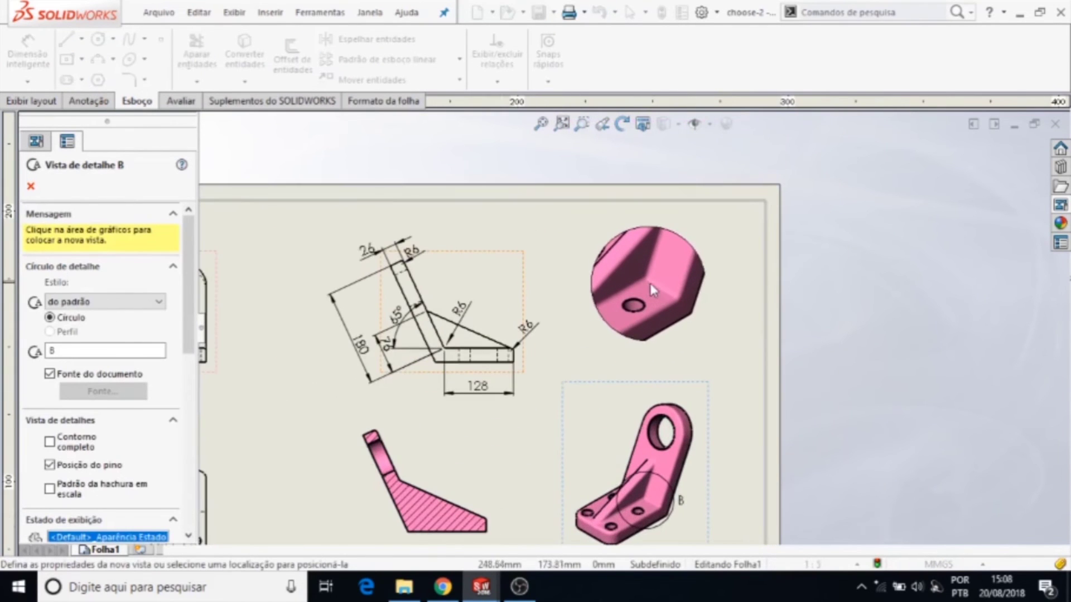
{"action": "left_click", "coordinate": [652, 283]}
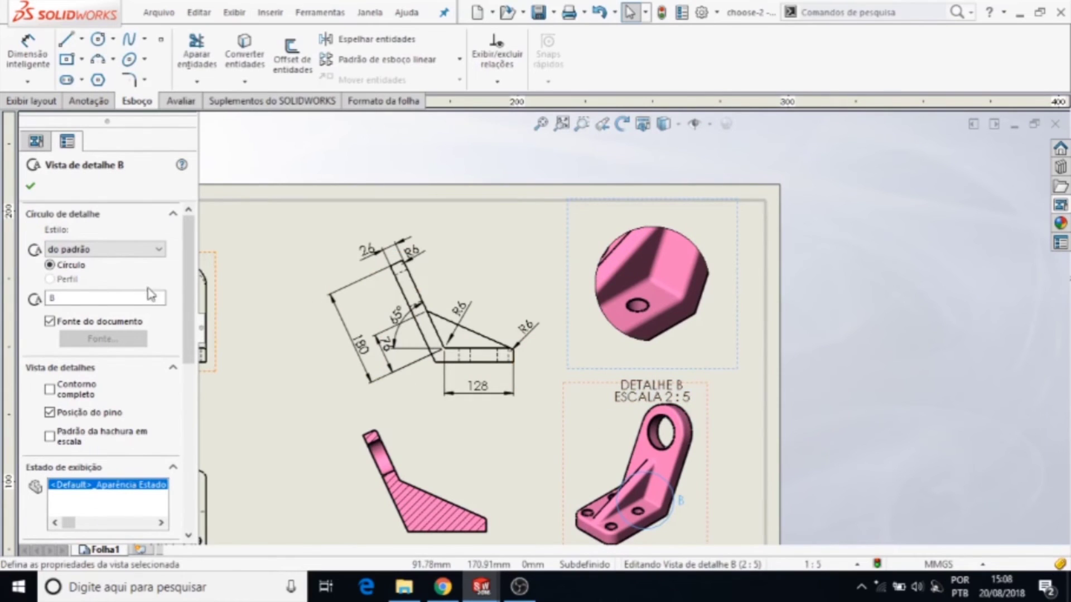
{"action": "left_click_drag", "start_coordinate": [188, 348], "coordinate": [185, 517]}
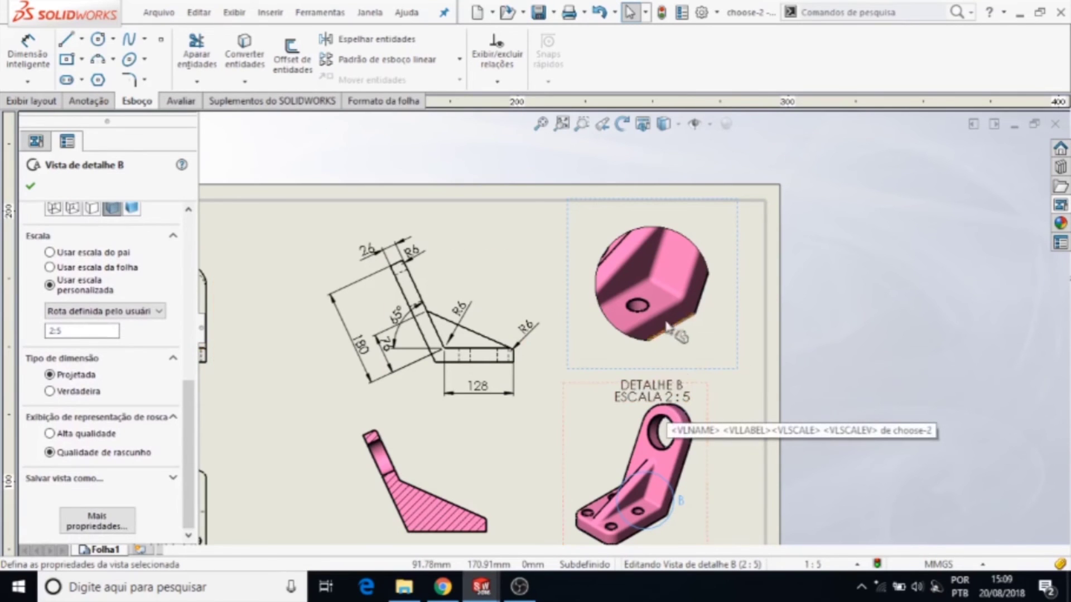
{"action": "scroll", "coordinate": [592, 357], "scroll_direction": "up", "scroll_amount": 4}
{"action": "scroll", "coordinate": [488, 384], "scroll_direction": "down", "scroll_amount": 2}
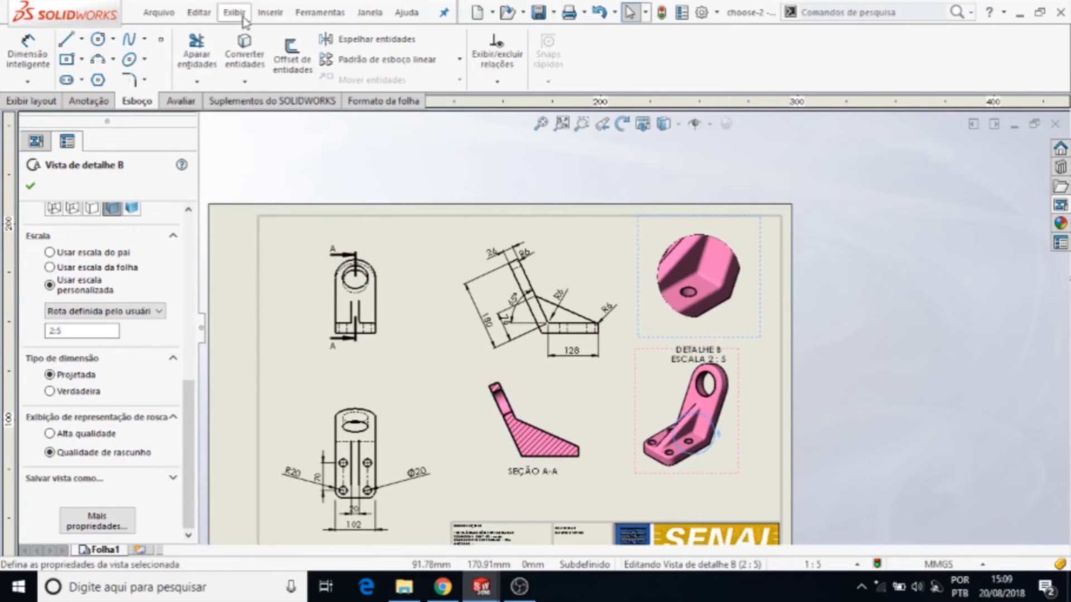
{"action": "left_click", "coordinate": [270, 12]}
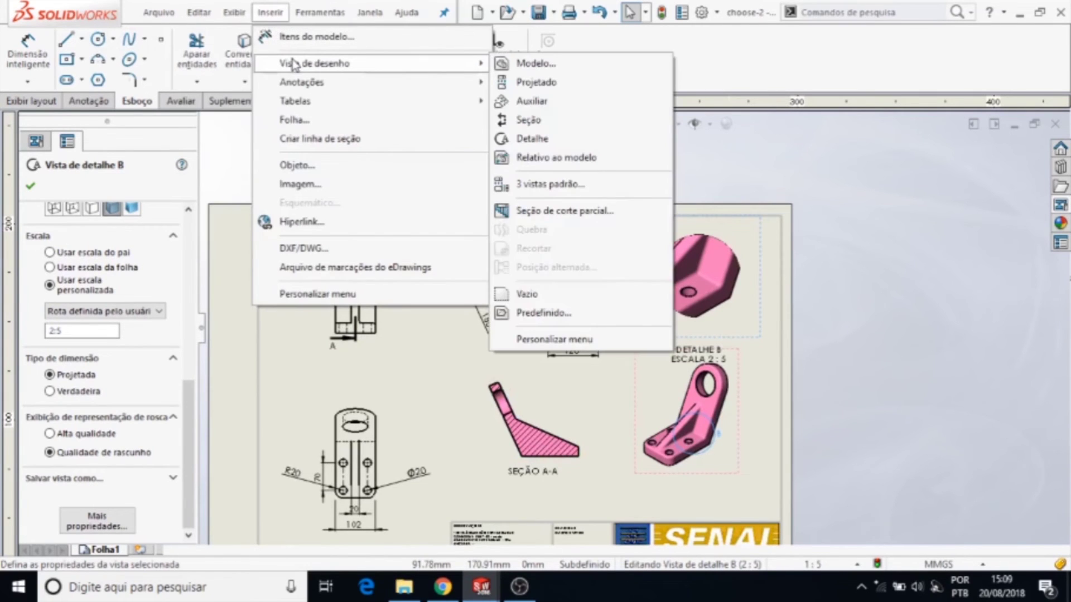
{"action": "left_click", "coordinate": [531, 138]}
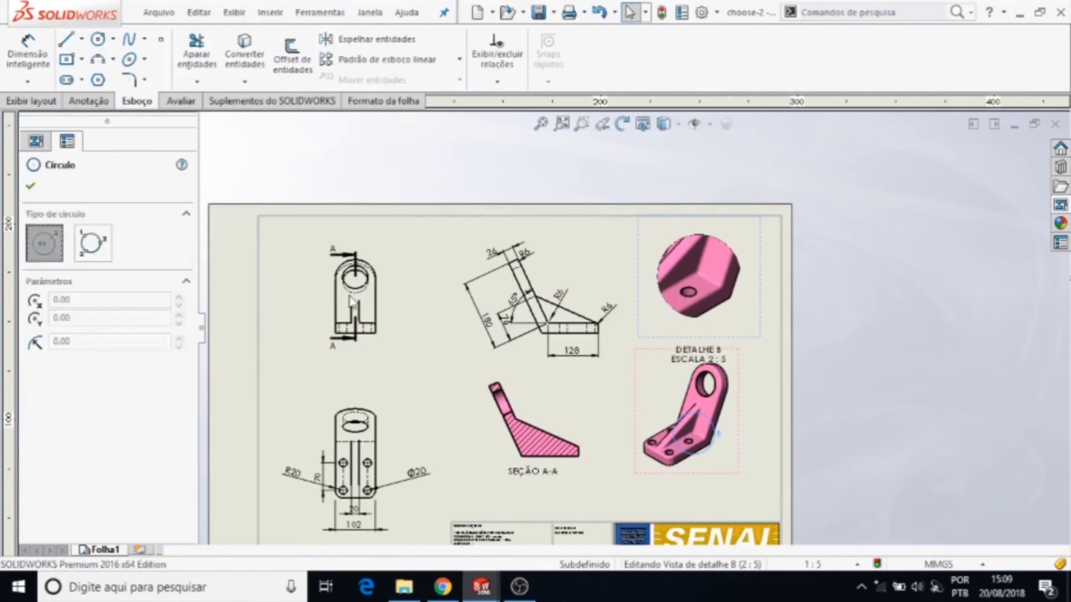
Circle the upper-left view's top hole as detail C and place the detail view on the sheet
{"action": "scroll", "coordinate": [312, 296], "scroll_direction": "down", "scroll_amount": 2}
{"action": "left_click", "coordinate": [391, 267]}
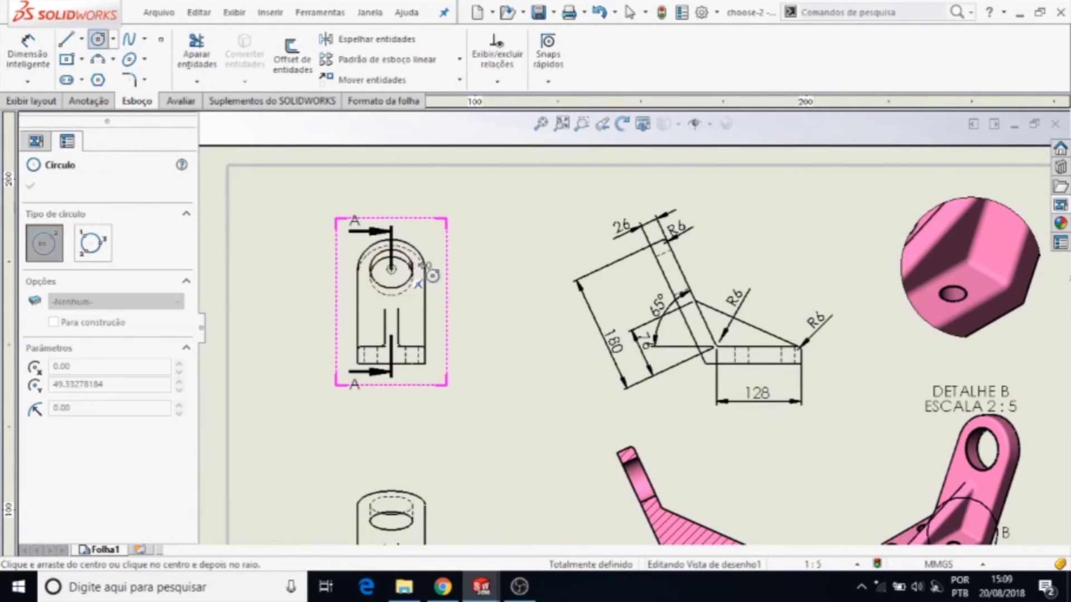
{"action": "left_click", "coordinate": [445, 269]}
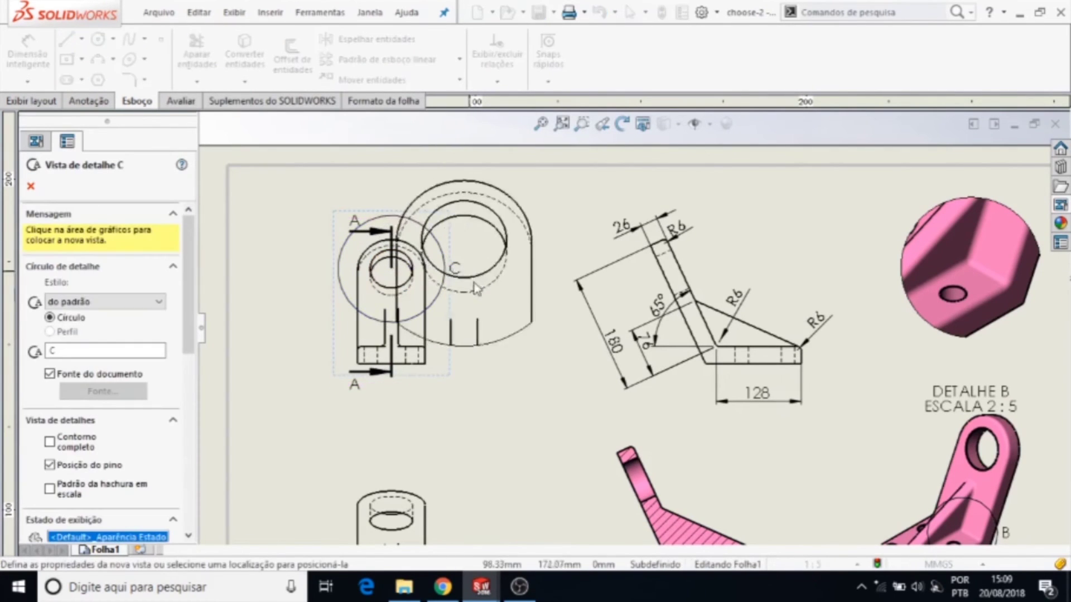
{"action": "scroll", "coordinate": [509, 401], "scroll_direction": "up", "scroll_amount": 3}
{"action": "scroll", "coordinate": [459, 421], "scroll_direction": "down", "scroll_amount": 2}
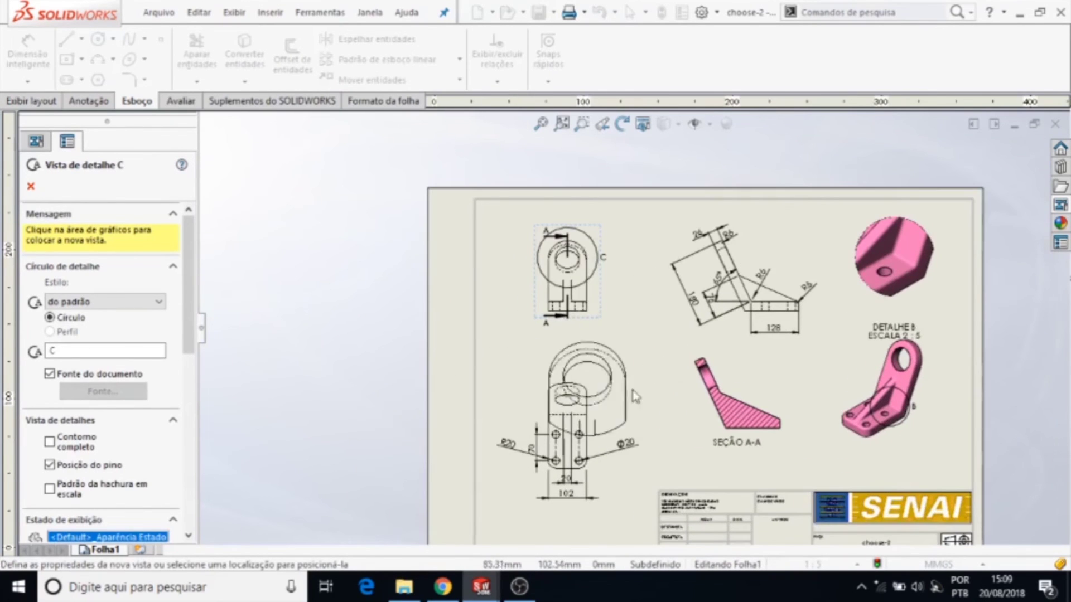
{"action": "left_click", "coordinate": [645, 366]}
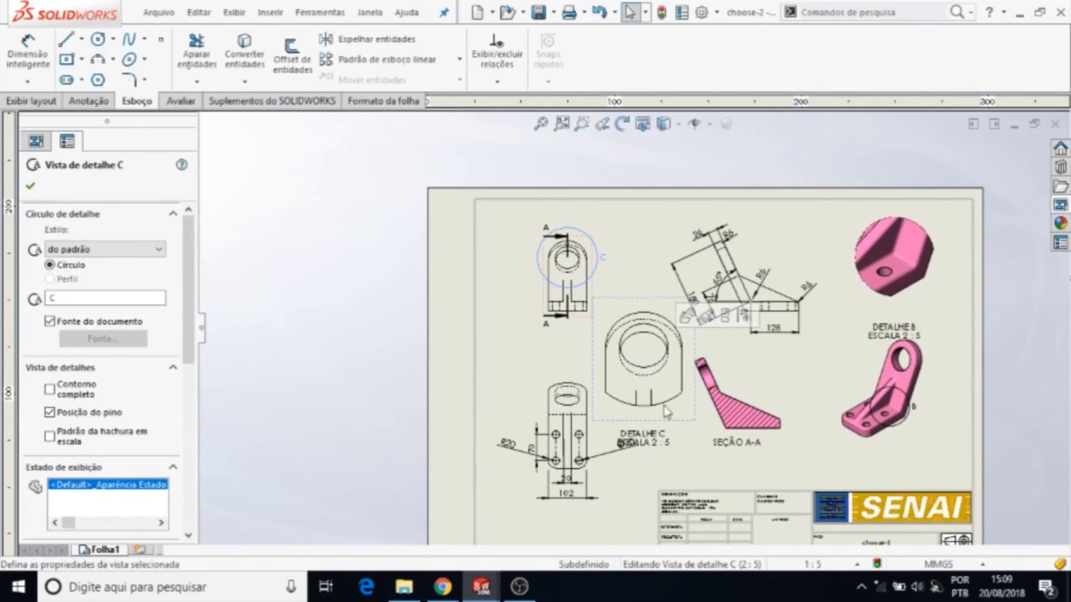
{"action": "scroll", "coordinate": [670, 498], "scroll_direction": "down", "scroll_amount": 1}
{"action": "scroll", "coordinate": [670, 498], "scroll_direction": "down", "scroll_amount": 1}
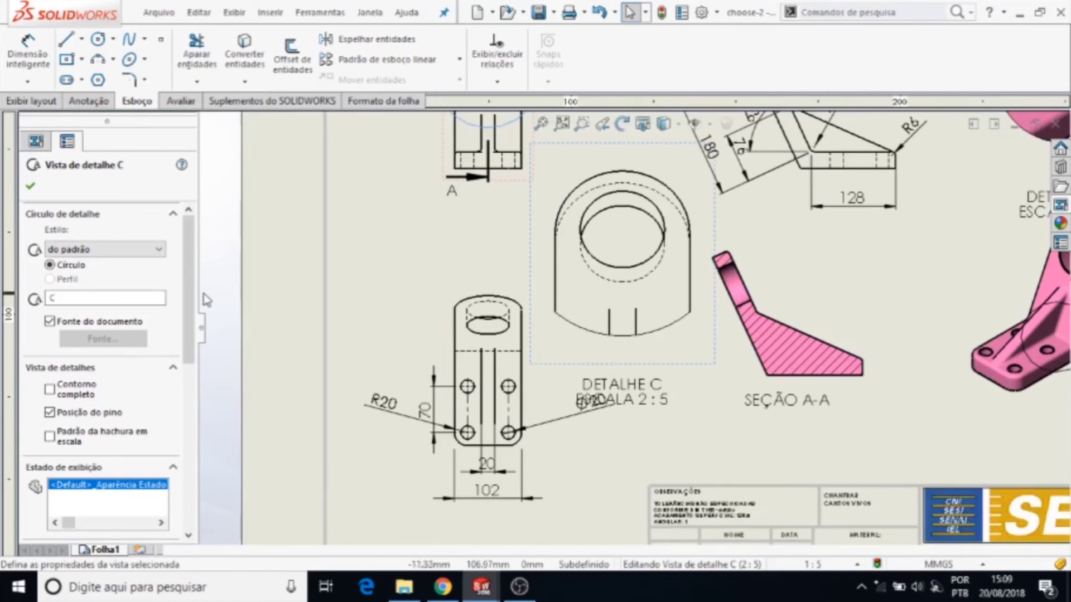
{"action": "scroll", "coordinate": [193, 312], "scroll_direction": "down", "scroll_amount": 5}
{"action": "scroll", "coordinate": [193, 312], "scroll_direction": "down", "scroll_amount": 3}
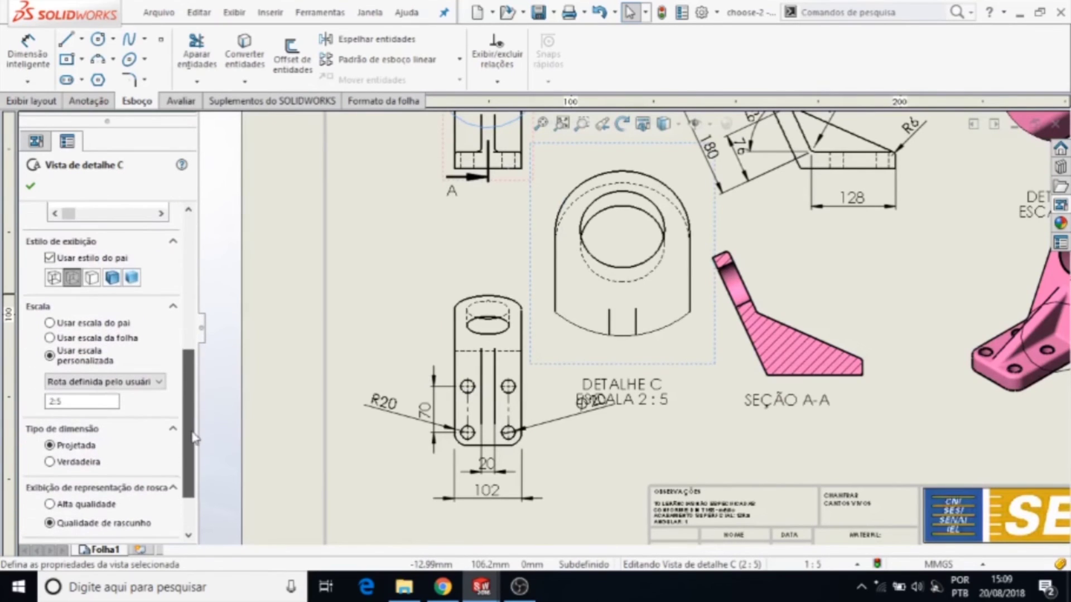
Set detail view C to a user-defined 1:5 scale
{"action": "left_click", "coordinate": [89, 386]}
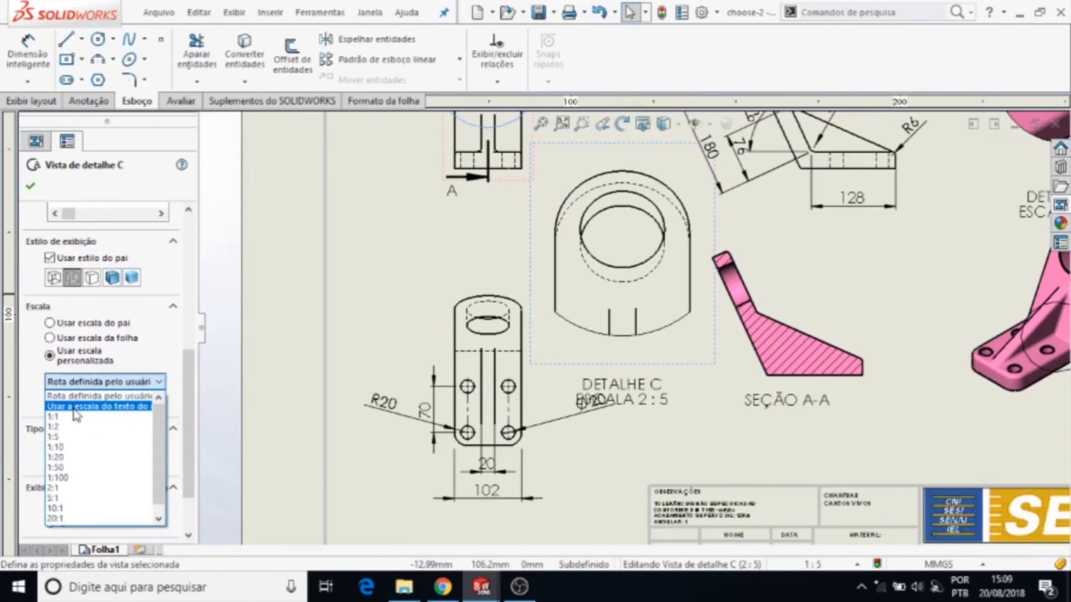
{"action": "left_click", "coordinate": [76, 408]}
{"action": "scroll", "coordinate": [630, 296], "scroll_direction": "up", "scroll_amount": 5}
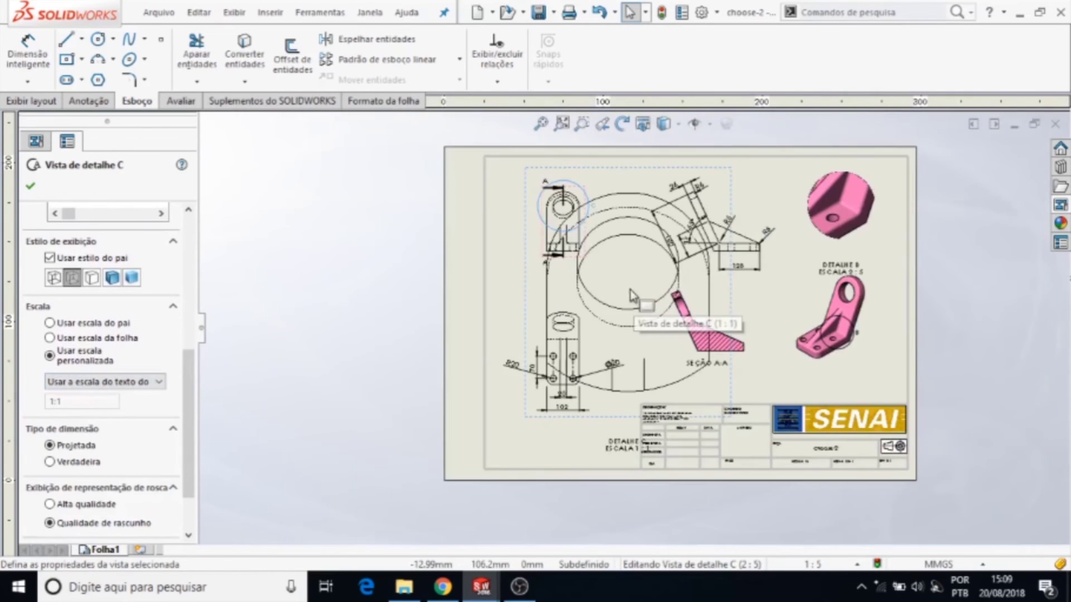
{"action": "left_click", "coordinate": [89, 384]}
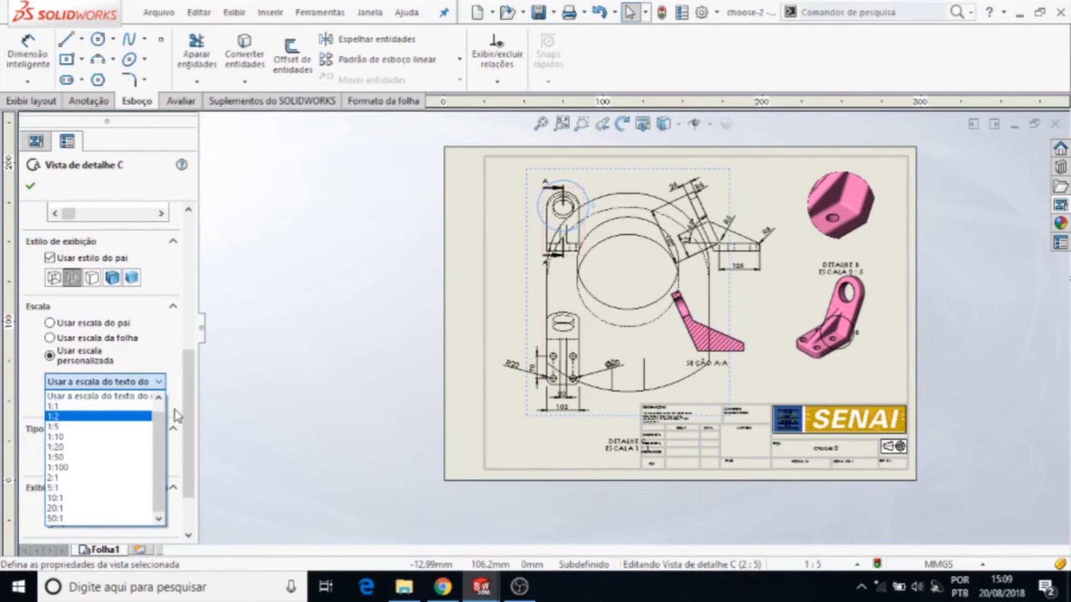
{"action": "left_click", "coordinate": [111, 396]}
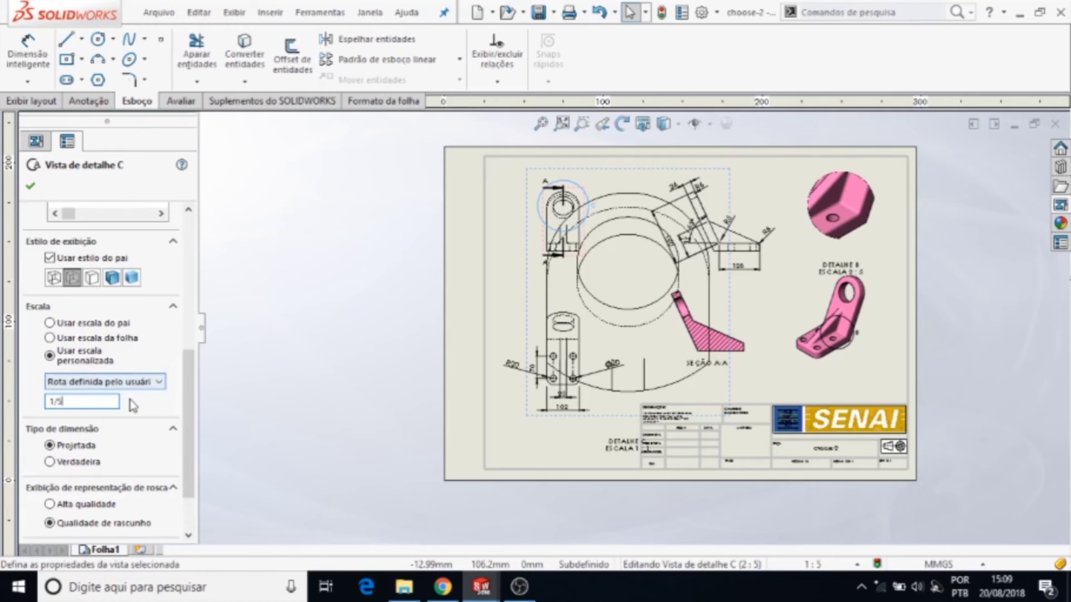
{"action": "key", "text": "Return"}
Move detail C up beside section view A-A and finish the view
{"action": "scroll", "coordinate": [657, 292], "scroll_direction": "down", "scroll_amount": 4}
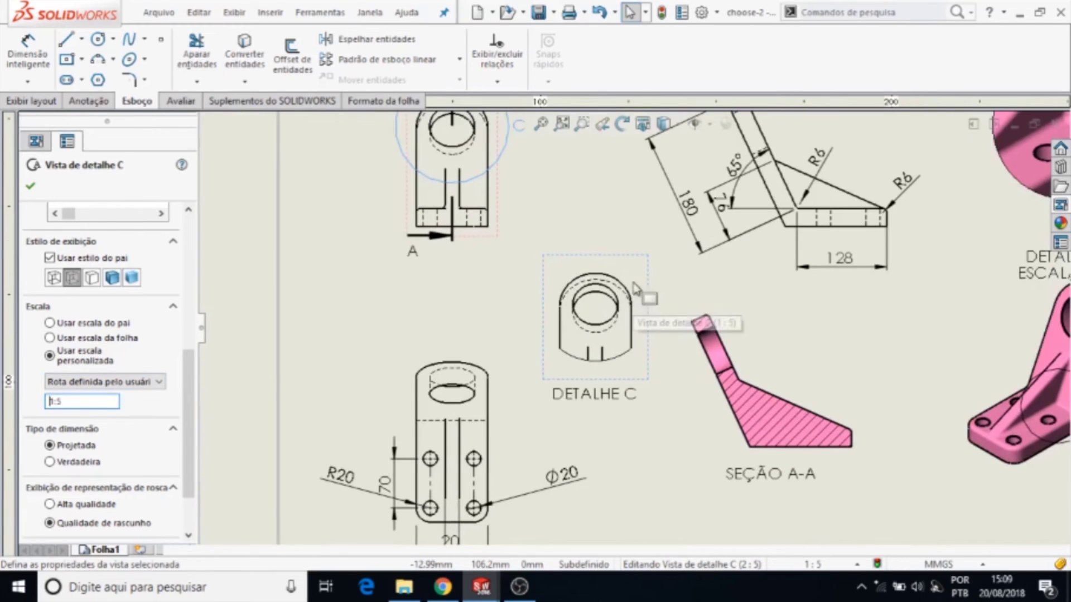
{"action": "left_click_drag", "start_coordinate": [614, 258], "coordinate": [577, 194]}
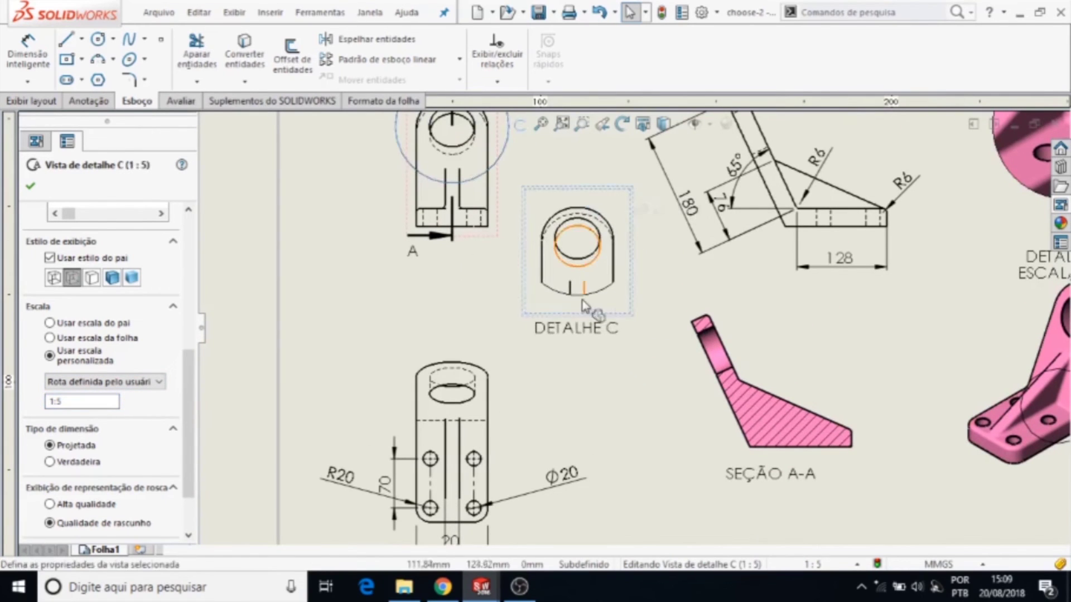
{"action": "left_click", "coordinate": [31, 191]}
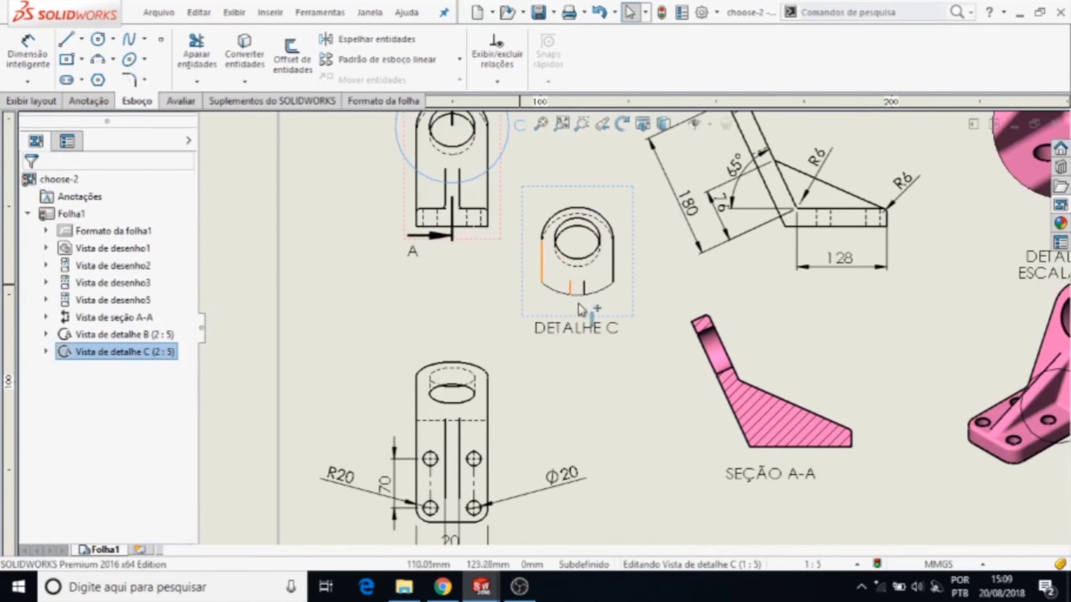
{"action": "left_click", "coordinate": [596, 365]}
Start a Broken-out Section and outline a closed spline around the front mounting hole
{"action": "scroll", "coordinate": [598, 287], "scroll_direction": "down", "scroll_amount": 3}
{"action": "scroll", "coordinate": [614, 267], "scroll_direction": "up", "scroll_amount": 3}
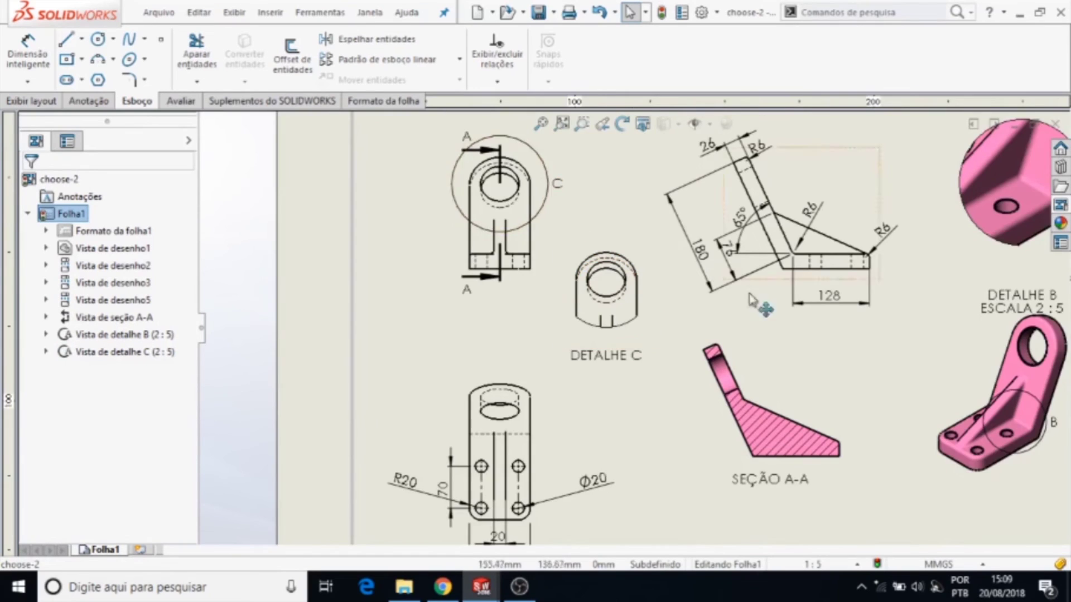
{"action": "scroll", "coordinate": [630, 325], "scroll_direction": "up", "scroll_amount": 2}
{"action": "scroll", "coordinate": [881, 279], "scroll_direction": "down", "scroll_amount": 2}
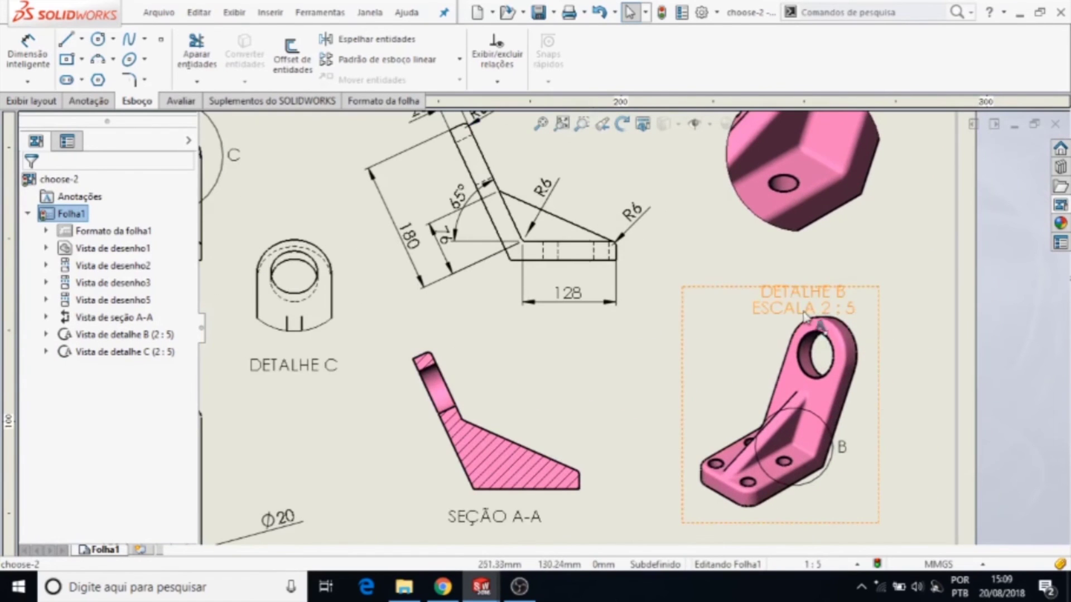
{"action": "left_click", "coordinate": [271, 13]}
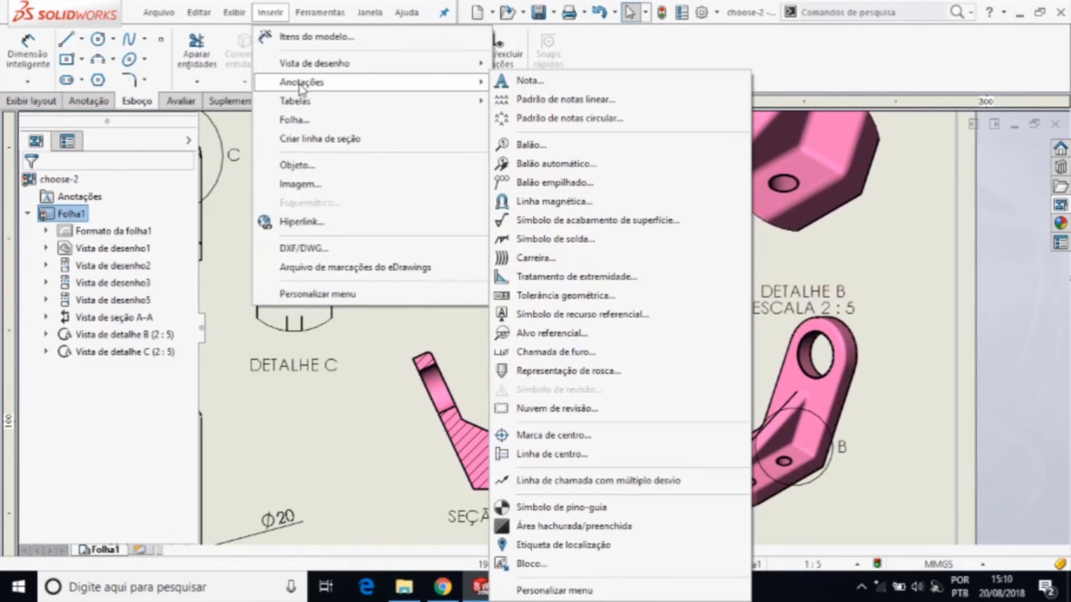
{"action": "mouse_move", "coordinate": [315, 62]}
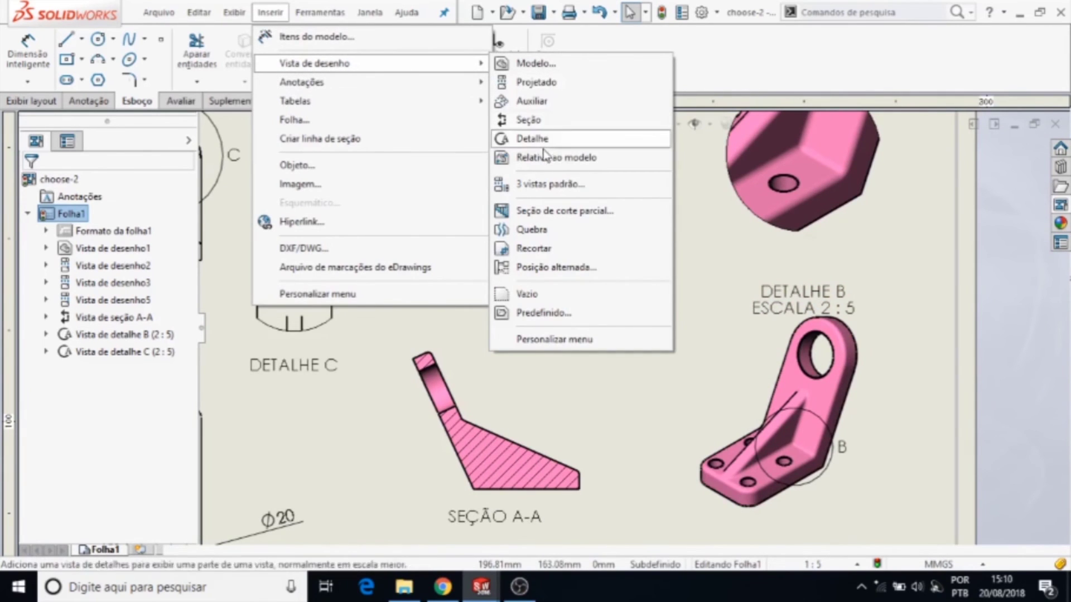
{"action": "left_click", "coordinate": [559, 211]}
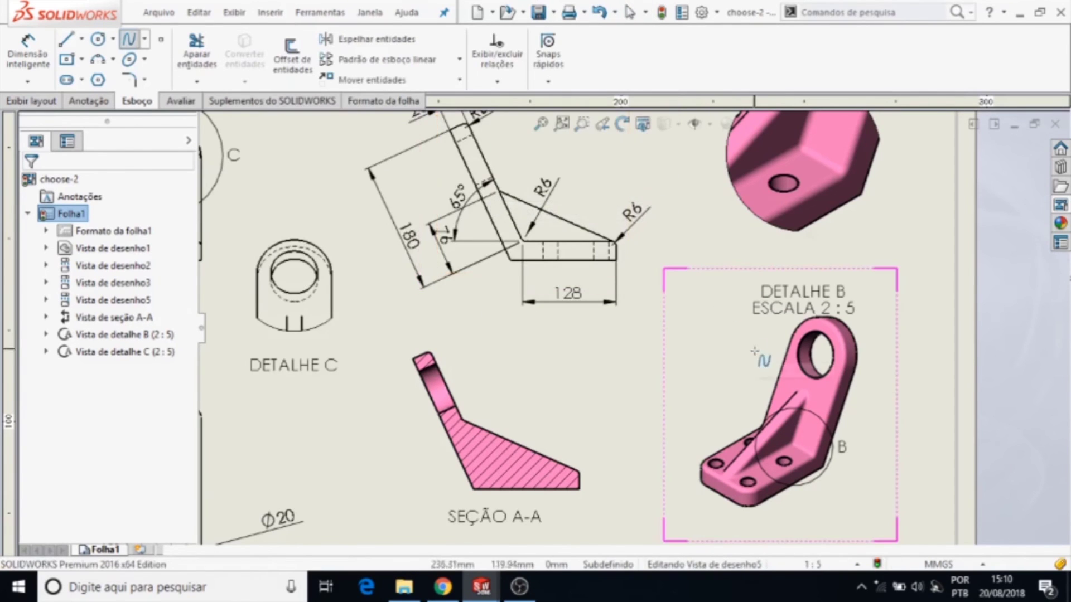
{"action": "scroll", "coordinate": [766, 359], "scroll_direction": "down", "scroll_amount": 2}
{"action": "scroll", "coordinate": [761, 406], "scroll_direction": "up", "scroll_amount": 3}
{"action": "scroll", "coordinate": [739, 397], "scroll_direction": "up", "scroll_amount": 1}
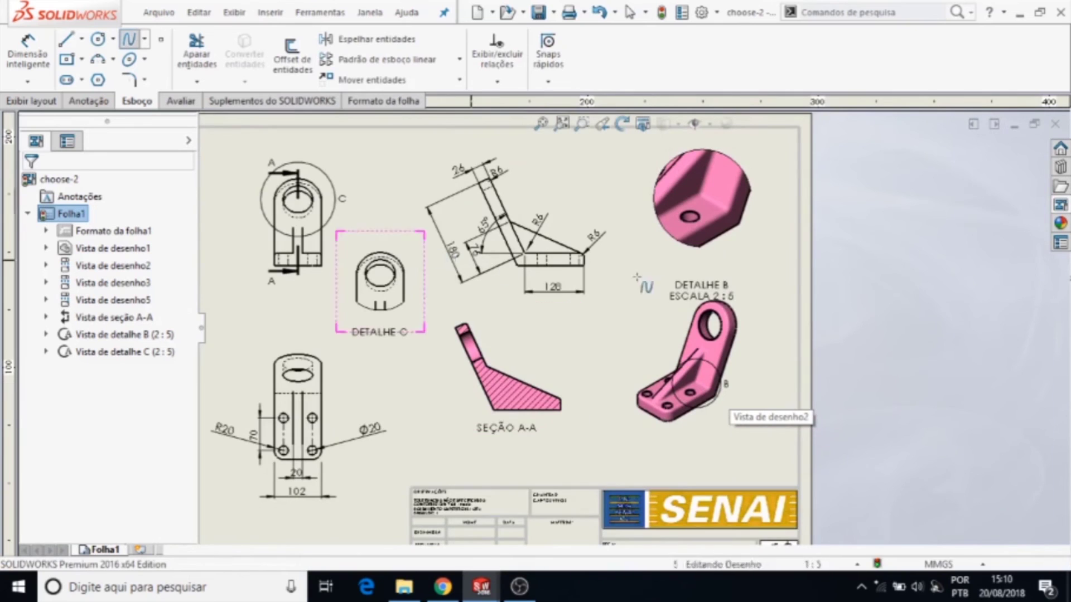
{"action": "scroll", "coordinate": [672, 427], "scroll_direction": "down", "scroll_amount": 3}
{"action": "scroll", "coordinate": [632, 433], "scroll_direction": "down", "scroll_amount": 2}
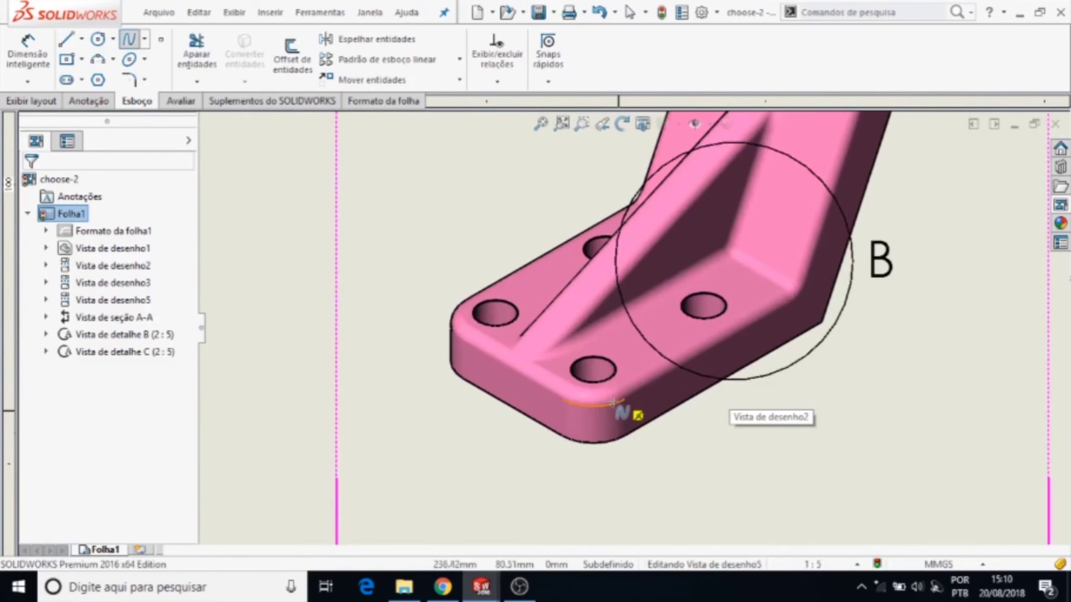
{"action": "left_click", "coordinate": [560, 368]}
{"action": "left_click", "coordinate": [599, 431]}
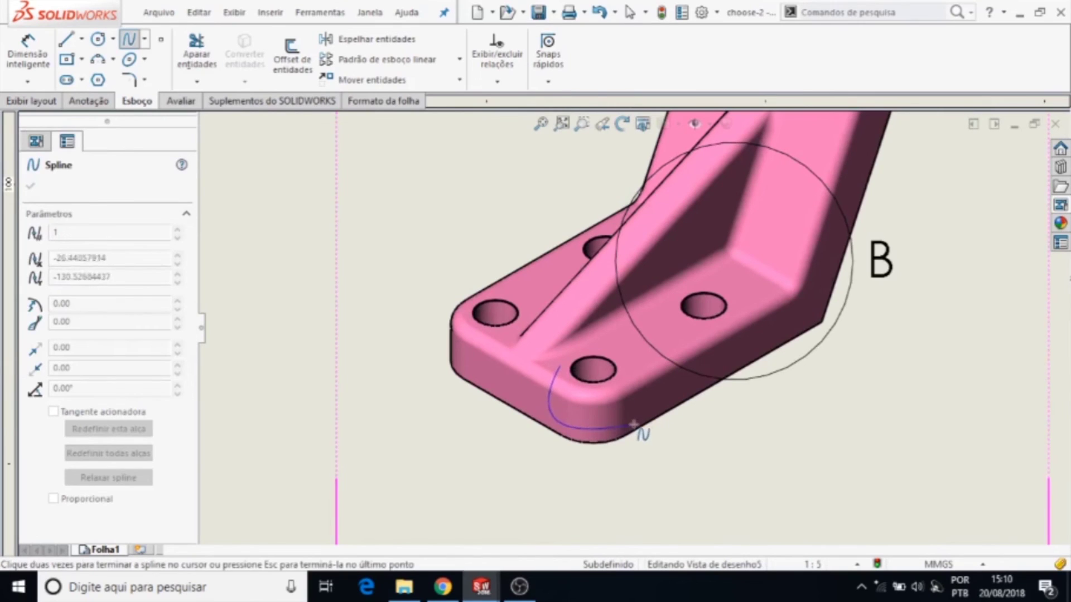
{"action": "left_click", "coordinate": [558, 365]}
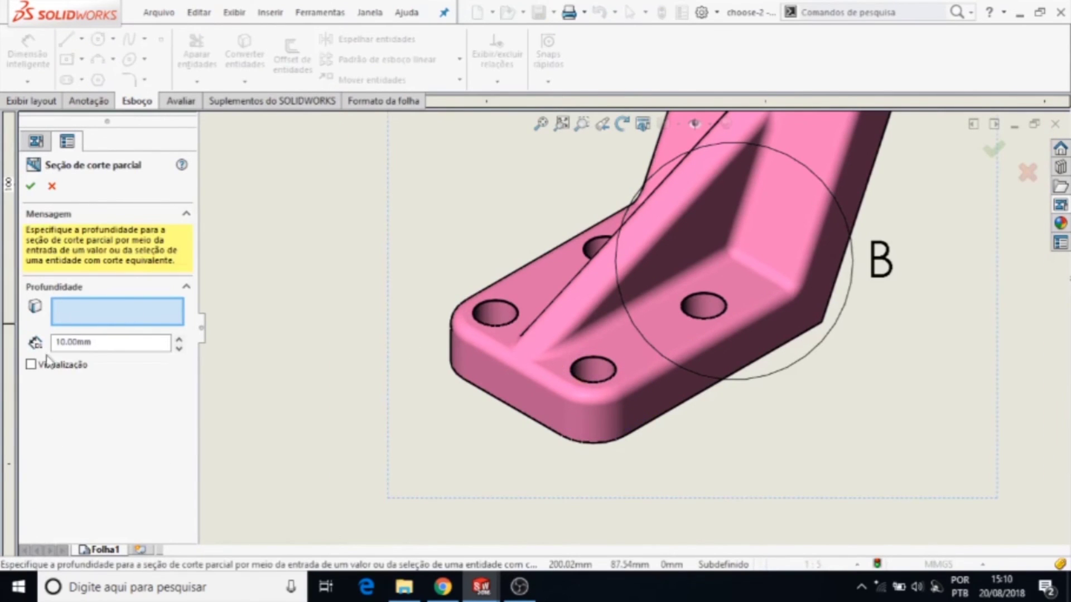
Preview the cut, set its depth to 116.13 mm, and confirm the broken-out section
{"action": "left_click", "coordinate": [31, 365]}
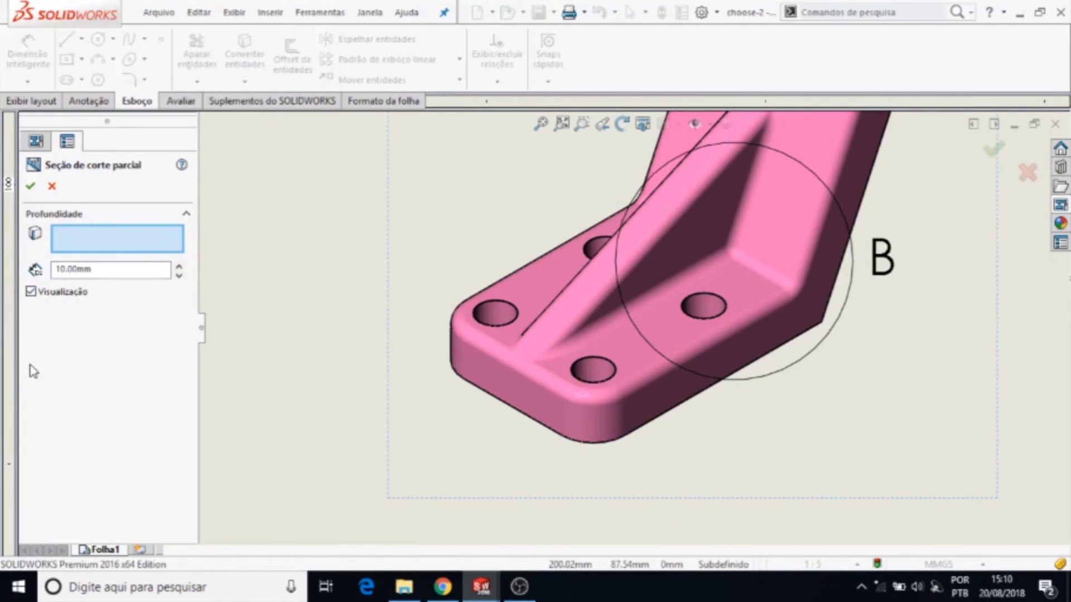
{"action": "left_click", "coordinate": [607, 365]}
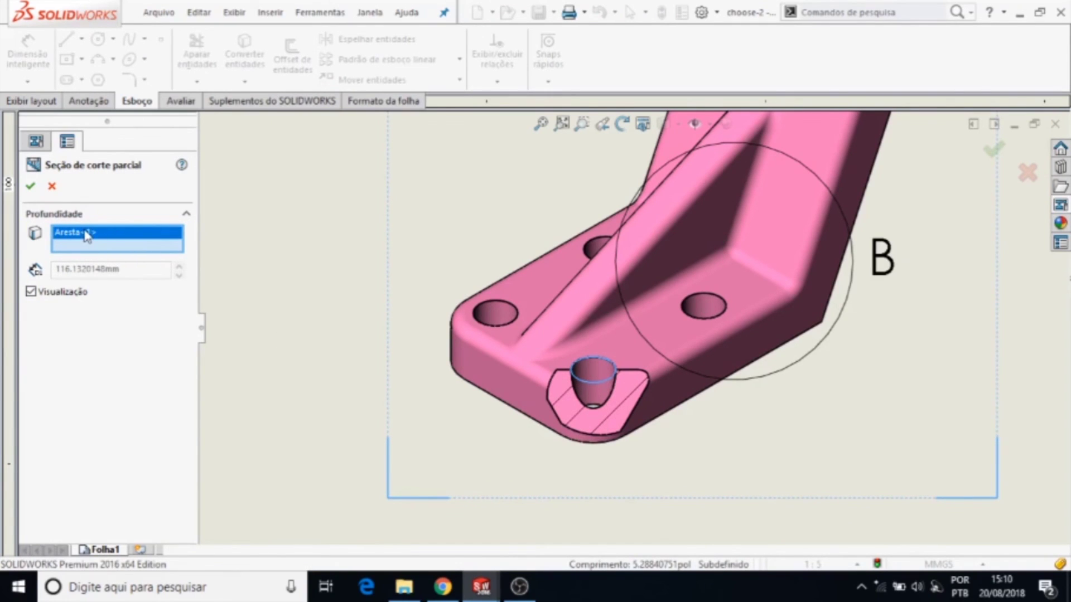
{"action": "key", "text": "Delete"}
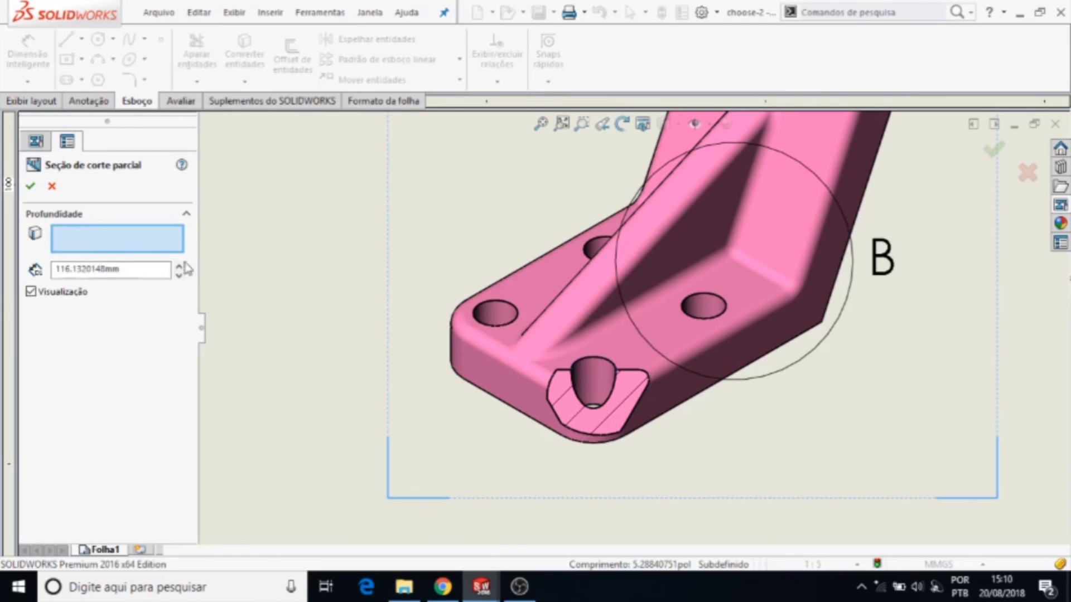
{"action": "left_click", "coordinate": [177, 266]}
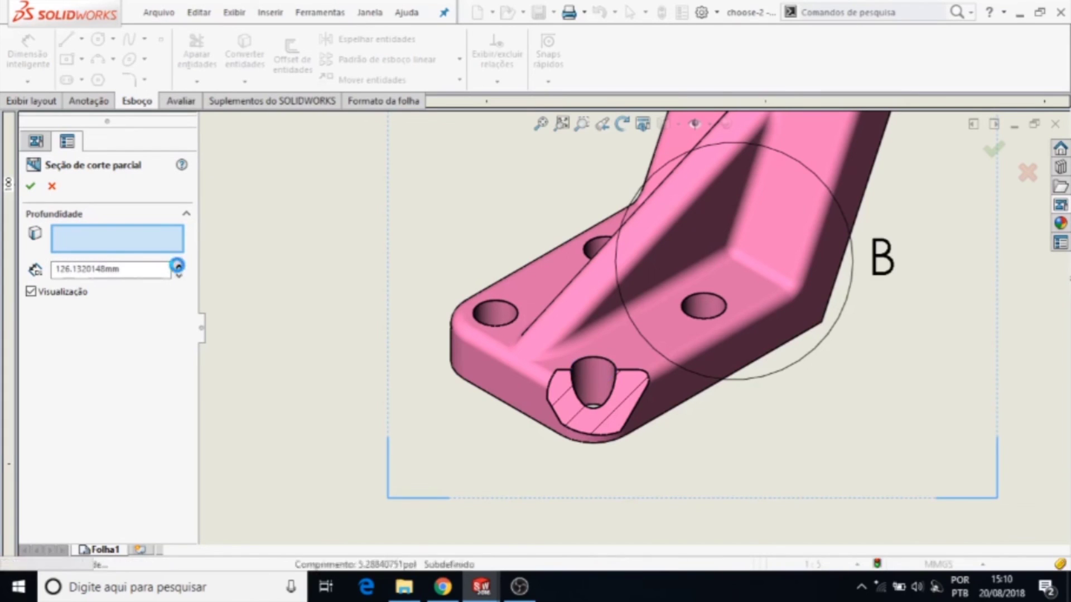
{"action": "left_click", "coordinate": [178, 266]}
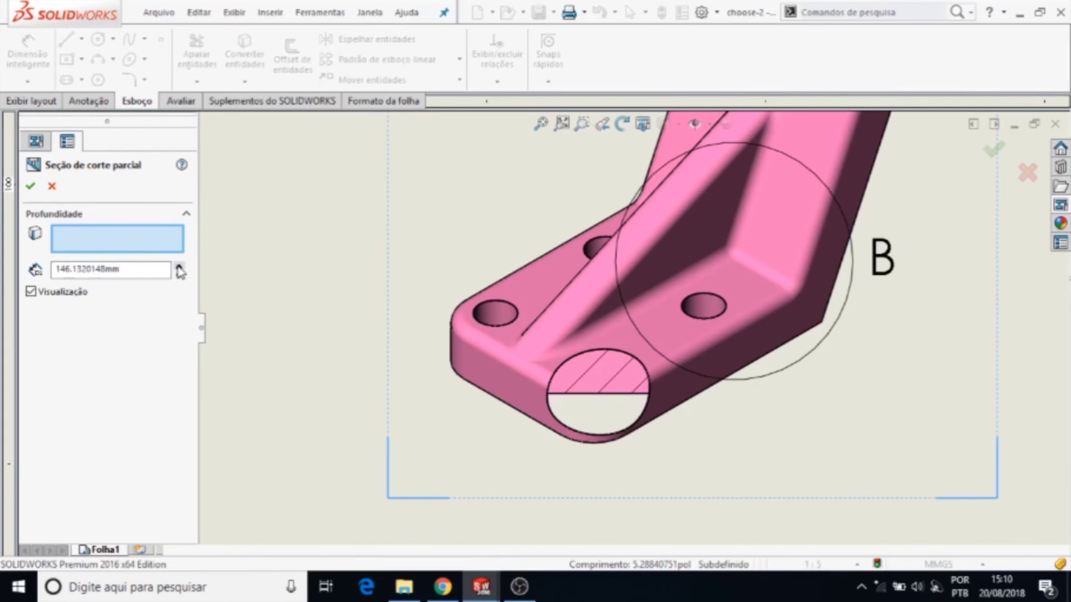
{"action": "left_click", "coordinate": [179, 275]}
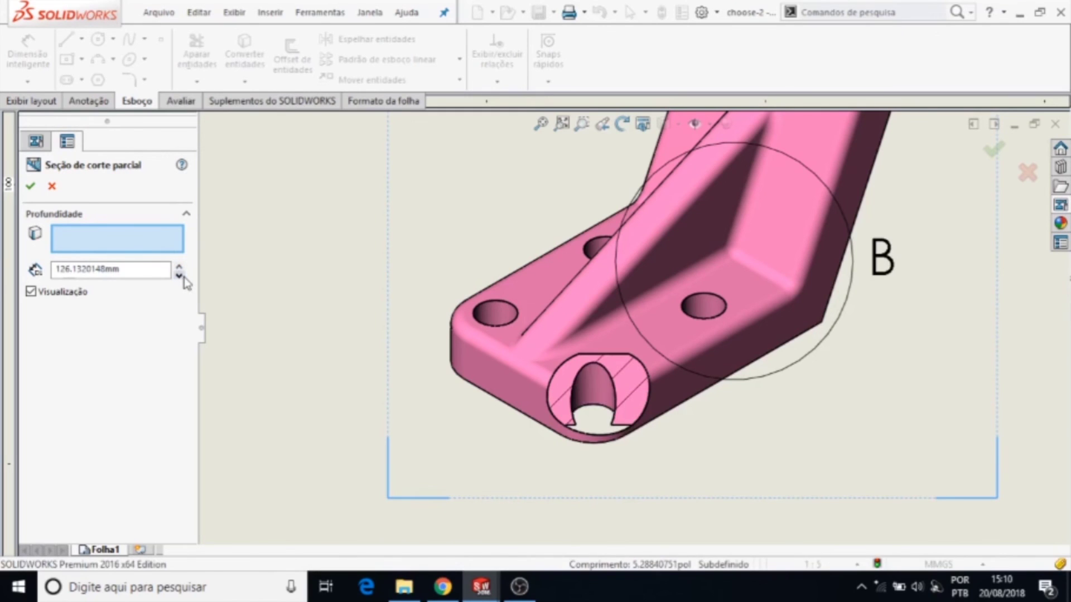
{"action": "left_click", "coordinate": [179, 276]}
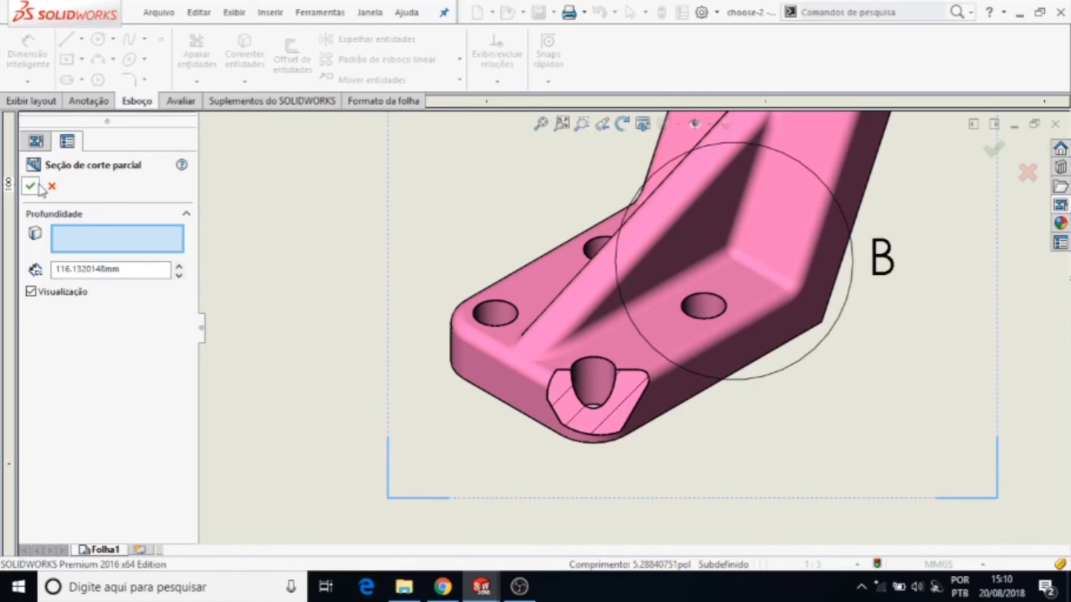
{"action": "key", "text": "Return"}
{"action": "scroll", "coordinate": [717, 400], "scroll_direction": "up", "scroll_amount": 2}
{"action": "scroll", "coordinate": [681, 399], "scroll_direction": "up", "scroll_amount": 4}
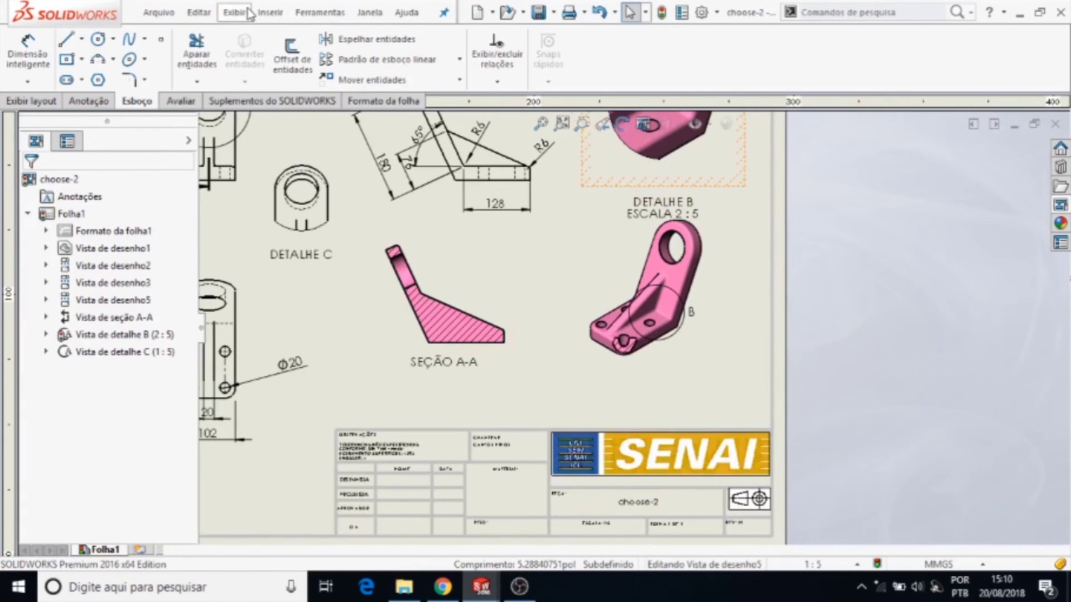
Begin a broken view on the angled side view dimensioned 180 and 128
{"action": "left_click", "coordinate": [268, 12]}
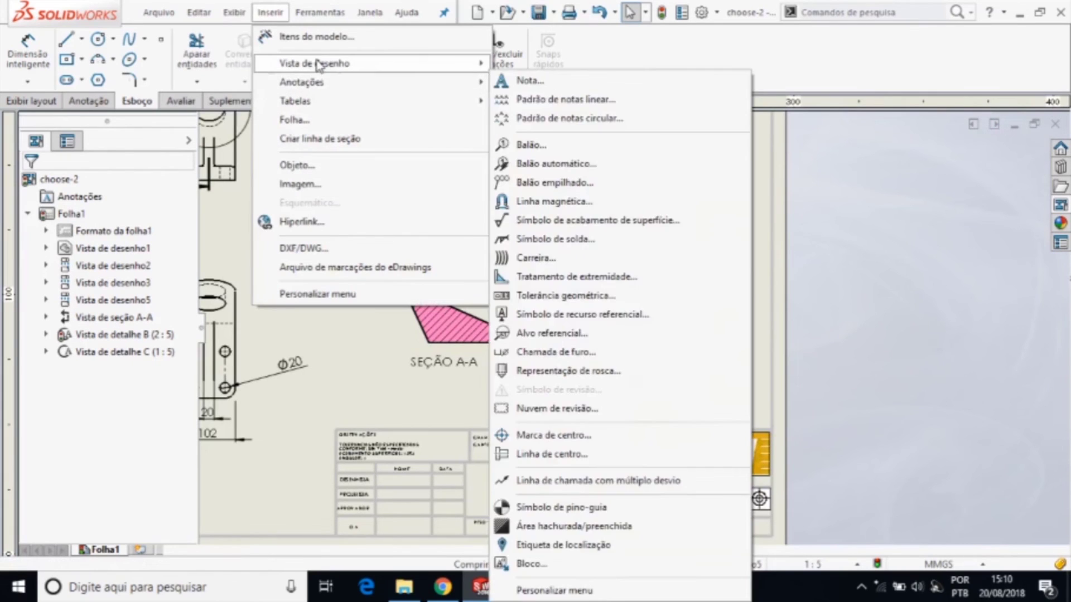
{"action": "mouse_move", "coordinate": [315, 64]}
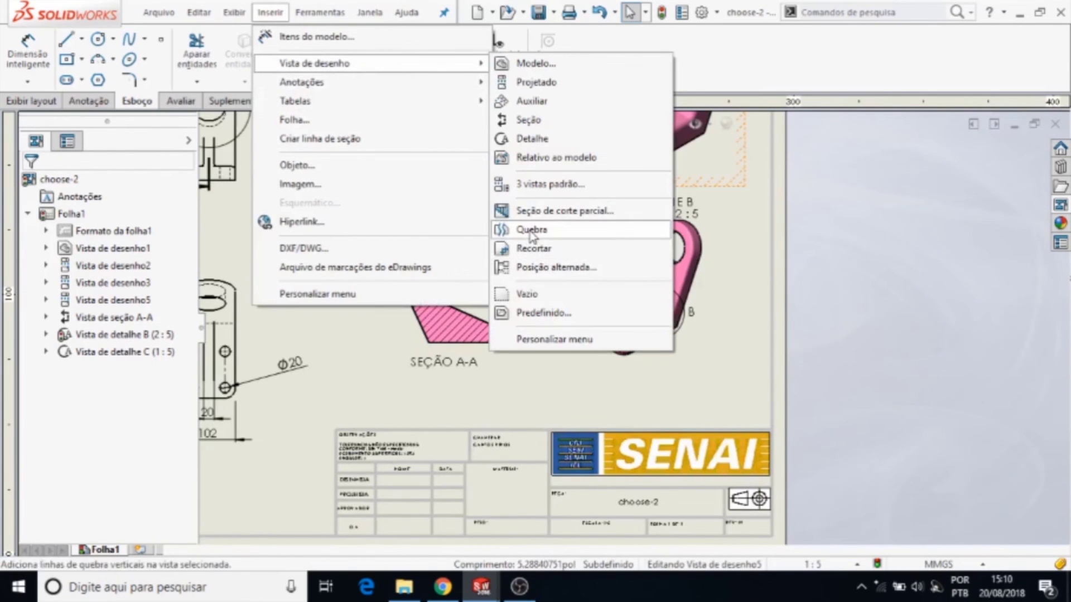
{"action": "left_click", "coordinate": [532, 237]}
{"action": "scroll", "coordinate": [296, 337], "scroll_direction": "up", "scroll_amount": 2}
{"action": "scroll", "coordinate": [594, 319], "scroll_direction": "down", "scroll_amount": 4}
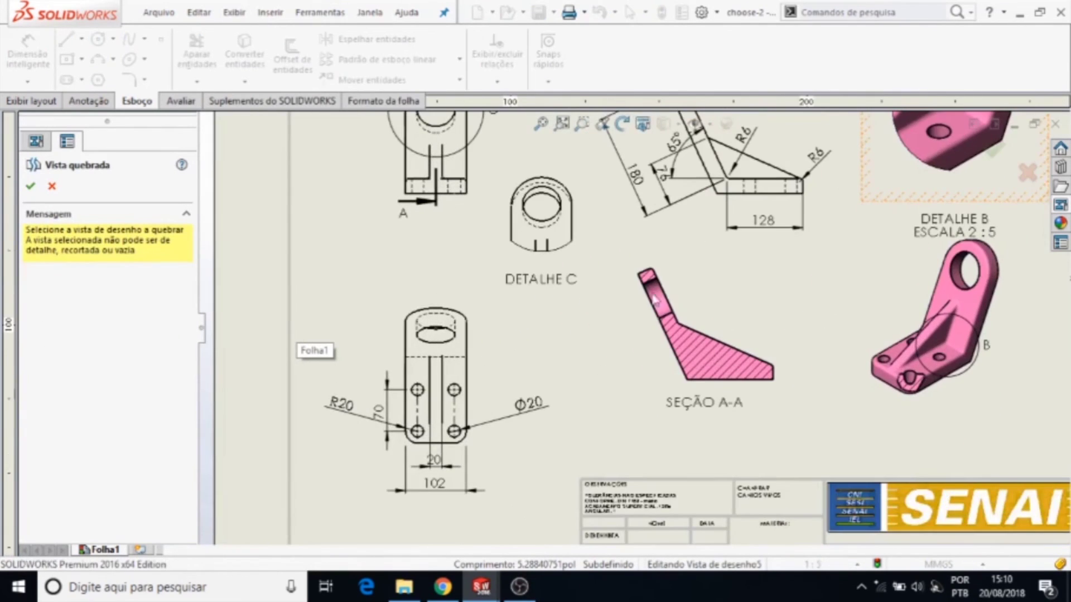
{"action": "scroll", "coordinate": [743, 306], "scroll_direction": "up", "scroll_amount": 3}
{"action": "scroll", "coordinate": [645, 265], "scroll_direction": "down", "scroll_amount": 5}
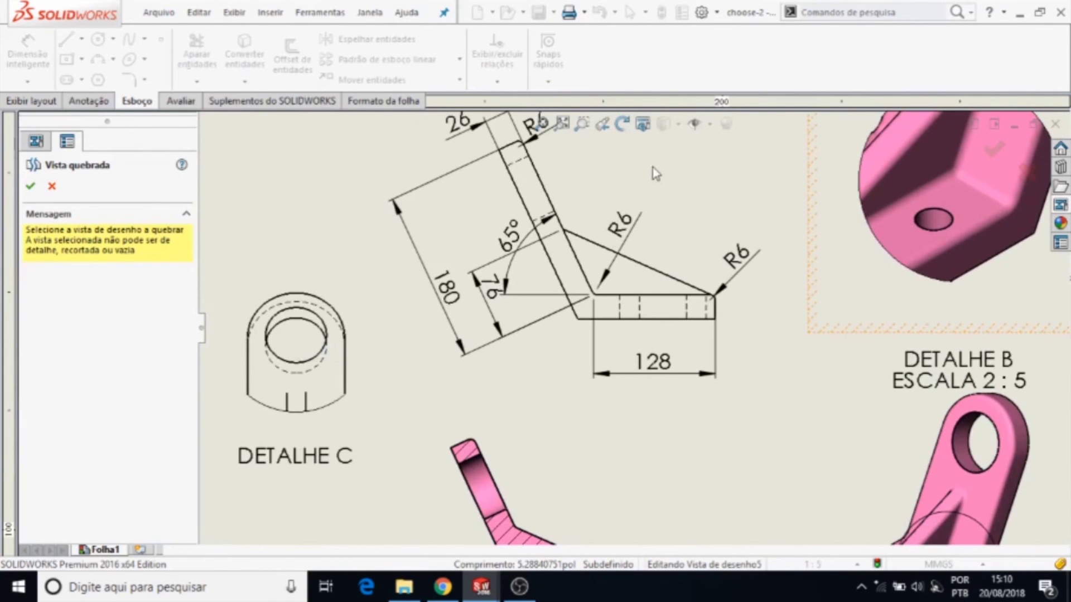
{"action": "scroll", "coordinate": [631, 339], "scroll_direction": "up", "scroll_amount": 3}
{"action": "scroll", "coordinate": [596, 246], "scroll_direction": "down", "scroll_amount": 2}
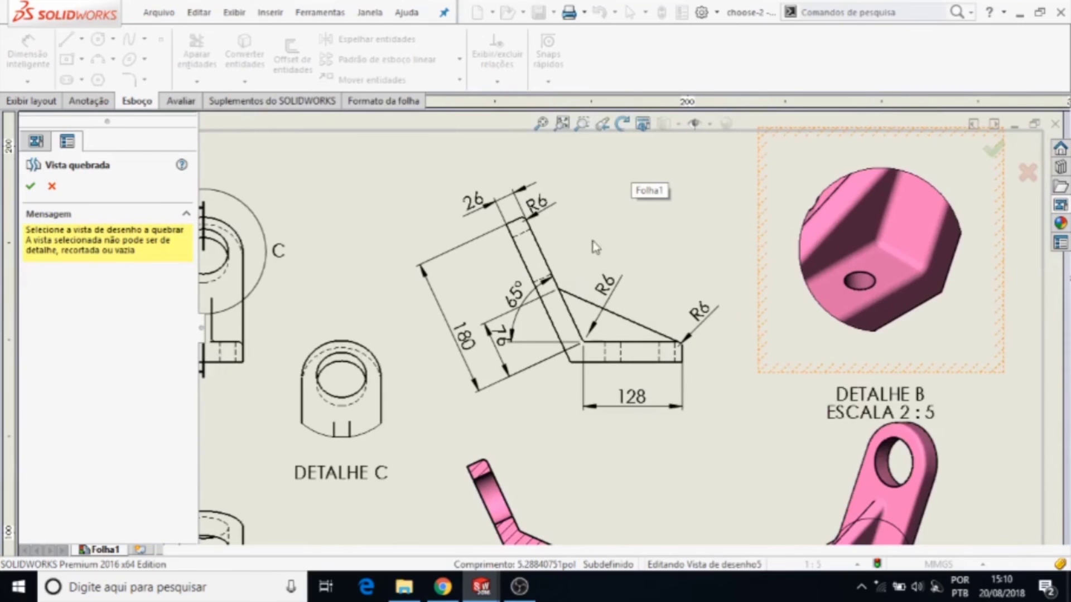
{"action": "left_click", "coordinate": [553, 272]}
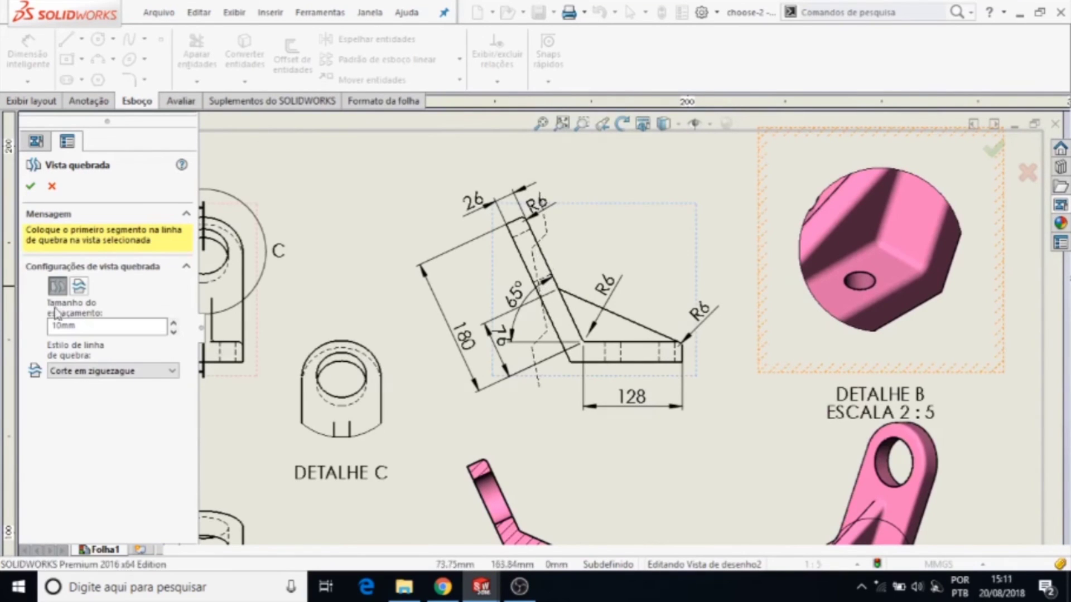
Place two zigzag break lines across the horizontal leg to create the gap
{"action": "left_click", "coordinate": [604, 345]}
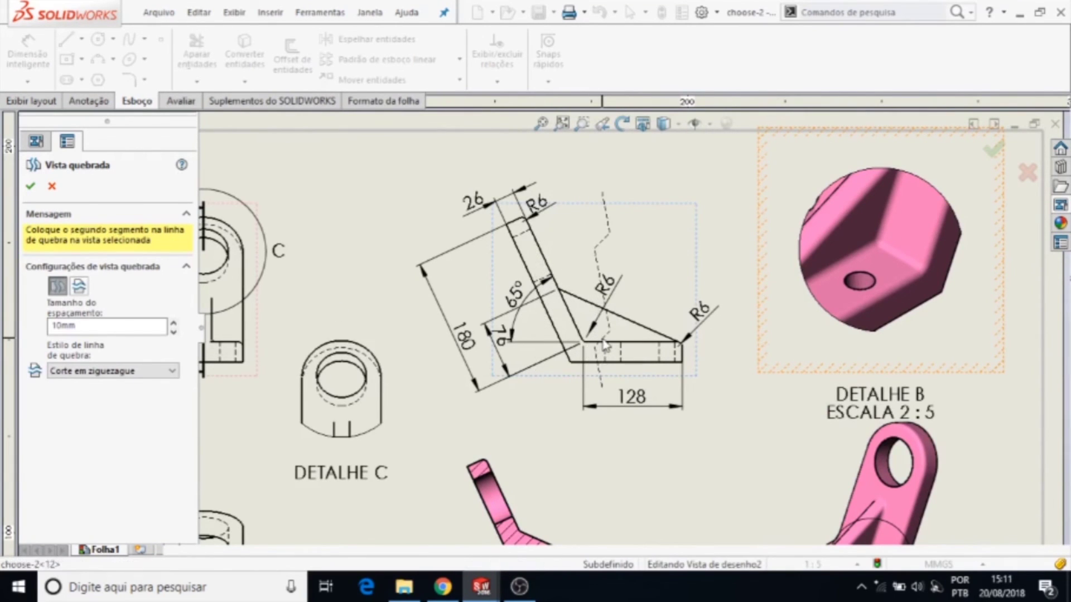
{"action": "left_click", "coordinate": [641, 340]}
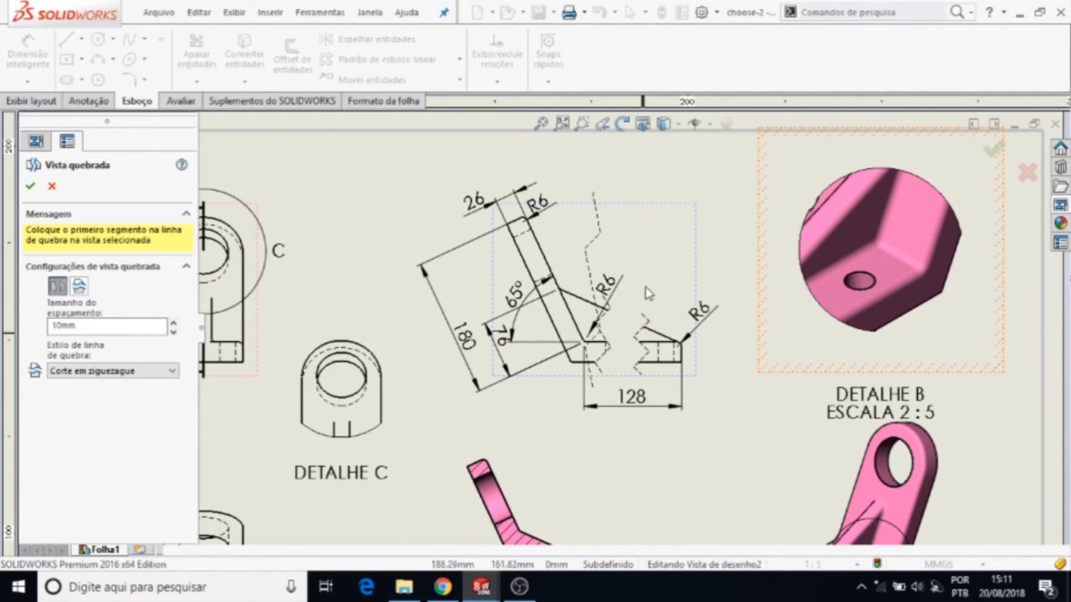
{"action": "key", "text": "Return"}
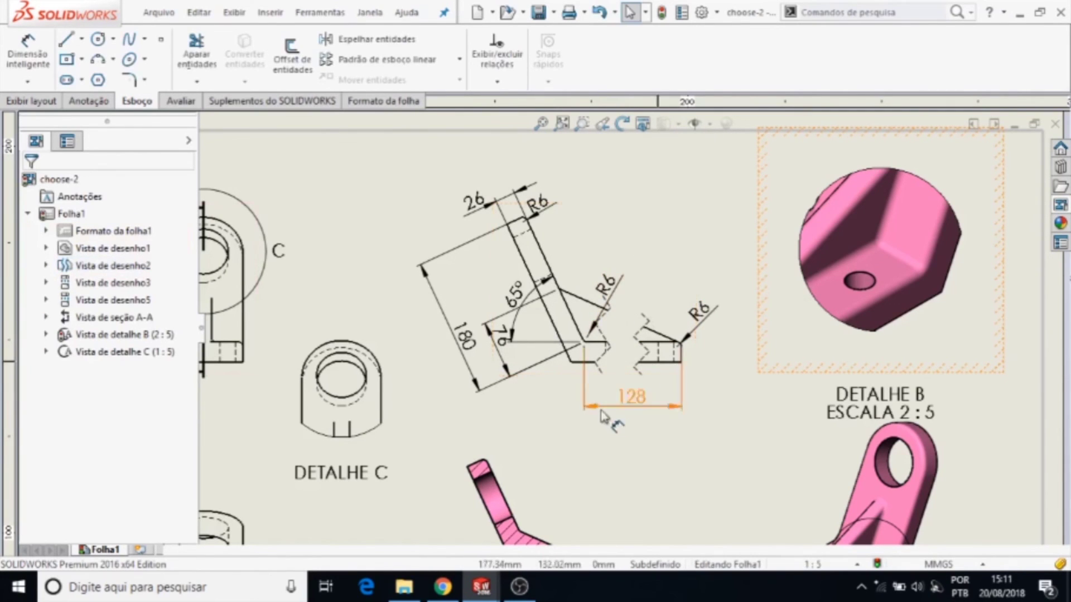
{"action": "scroll", "coordinate": [619, 356], "scroll_direction": "up", "scroll_amount": 3}
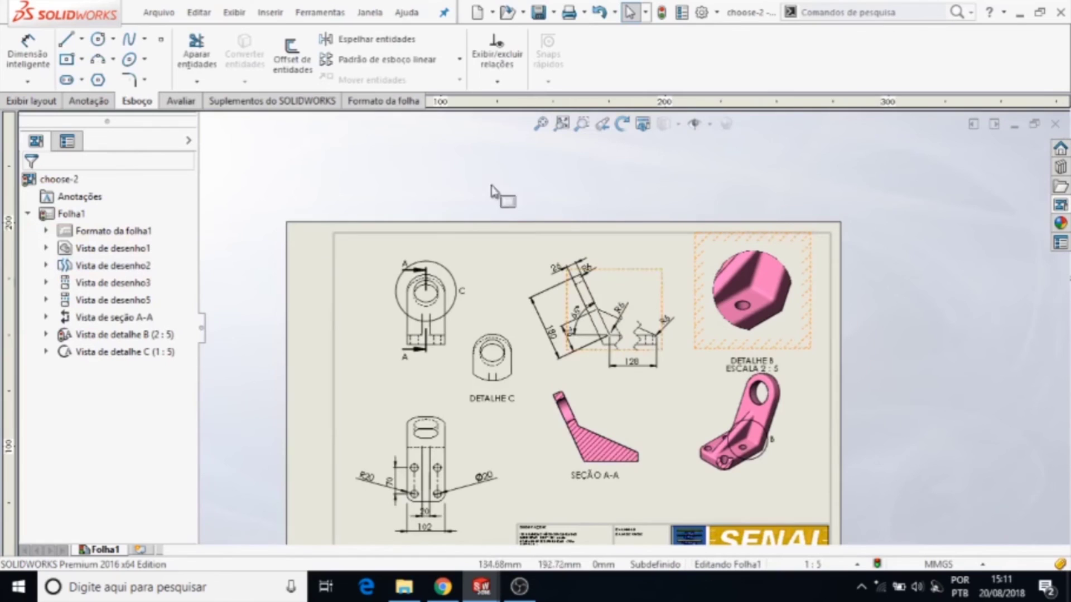
{"action": "left_click", "coordinate": [264, 12]}
{"action": "mouse_move", "coordinate": [301, 82]}
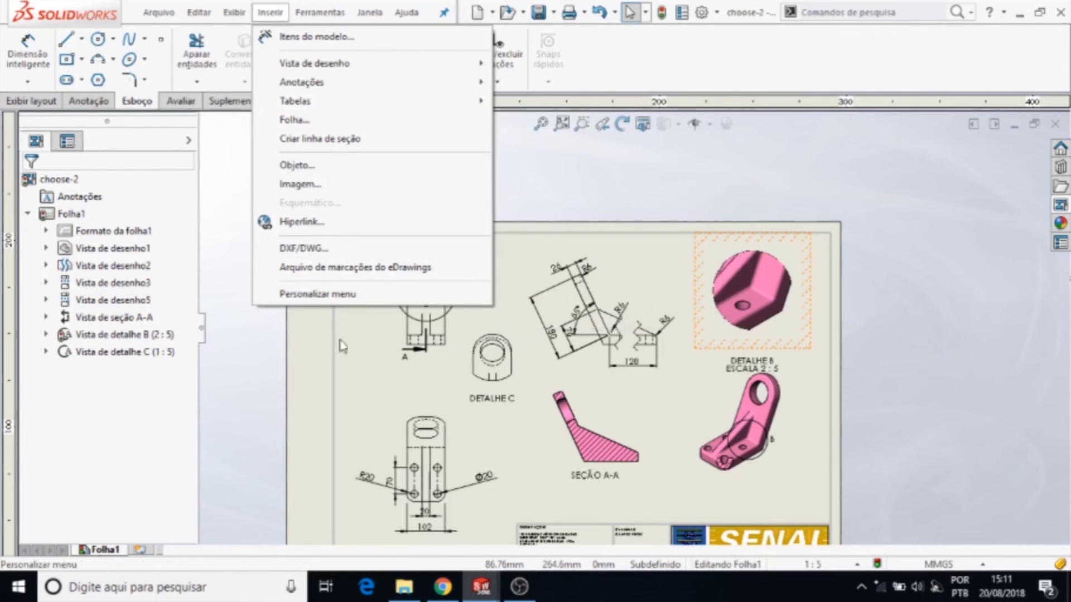
{"action": "left_click", "coordinate": [889, 226]}
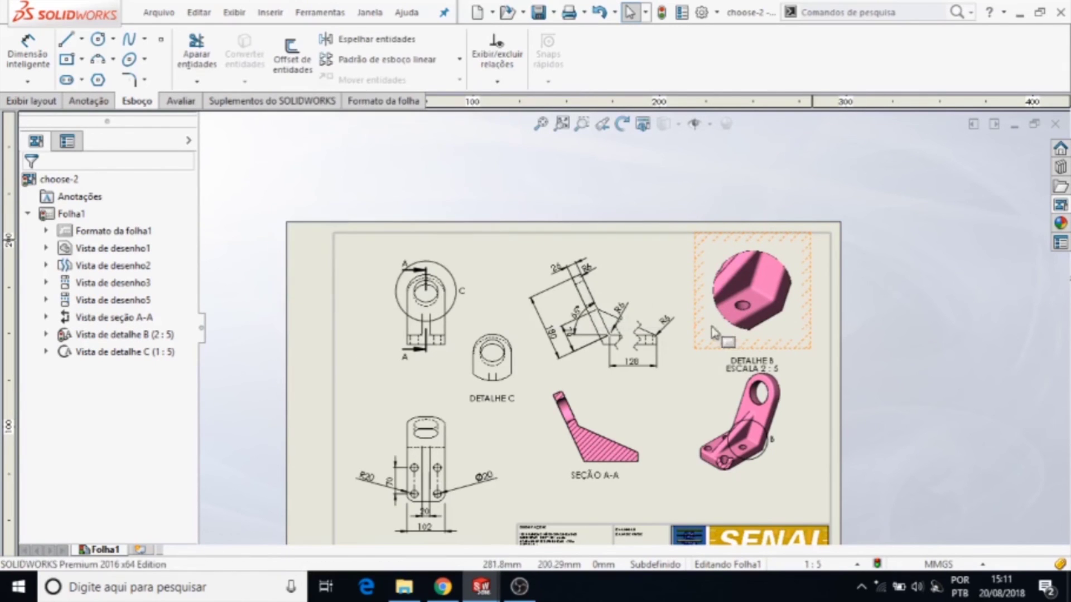
{"action": "scroll", "coordinate": [599, 362], "scroll_direction": "up", "scroll_amount": 3}
{"action": "scroll", "coordinate": [597, 371], "scroll_direction": "down", "scroll_amount": 2}
{"action": "scroll", "coordinate": [580, 370], "scroll_direction": "down", "scroll_amount": 1}
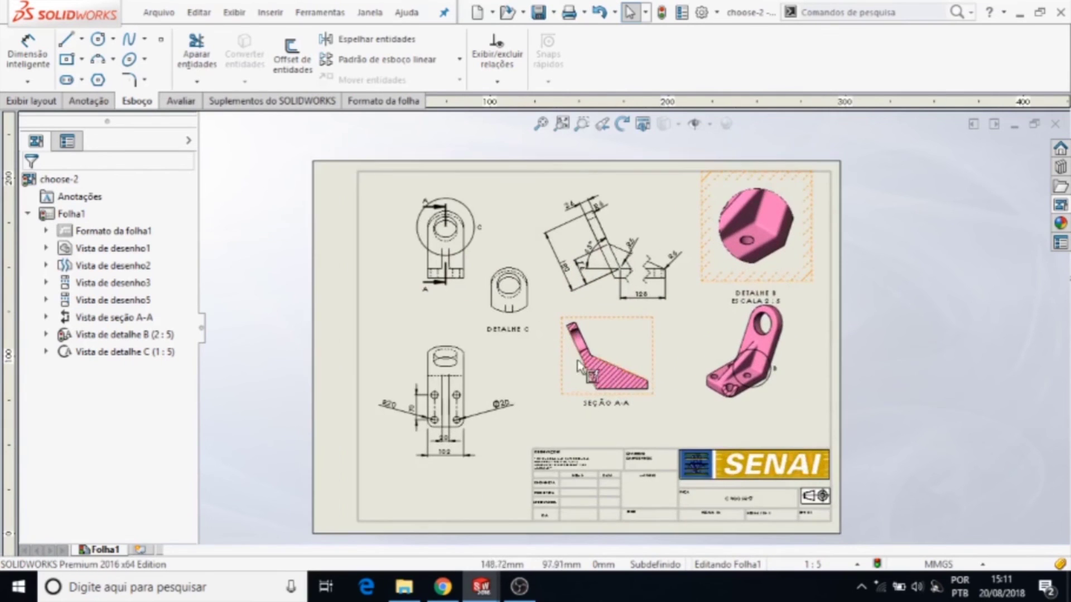
{"action": "scroll", "coordinate": [563, 370], "scroll_direction": "up", "scroll_amount": 1}
{"action": "scroll", "coordinate": [547, 368], "scroll_direction": "down", "scroll_amount": 1}
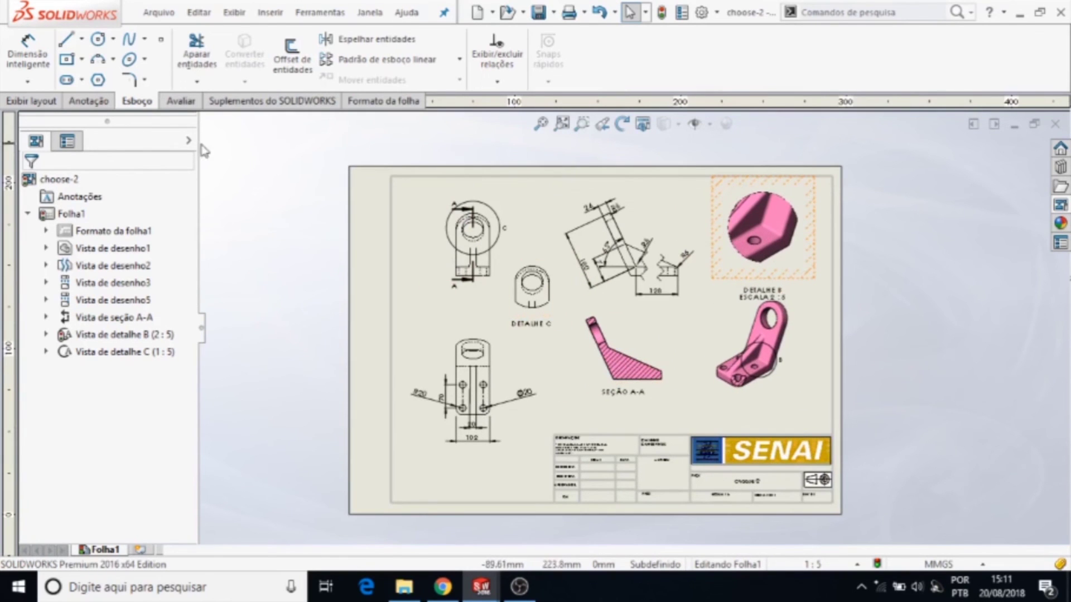